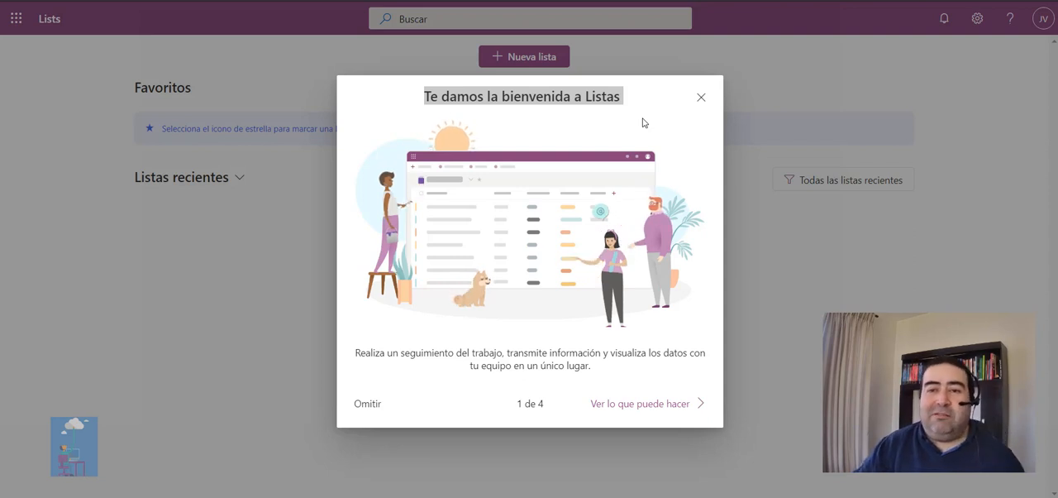
Go through all four pages of the Lists welcome tour and finish it.
left_click(648, 122)
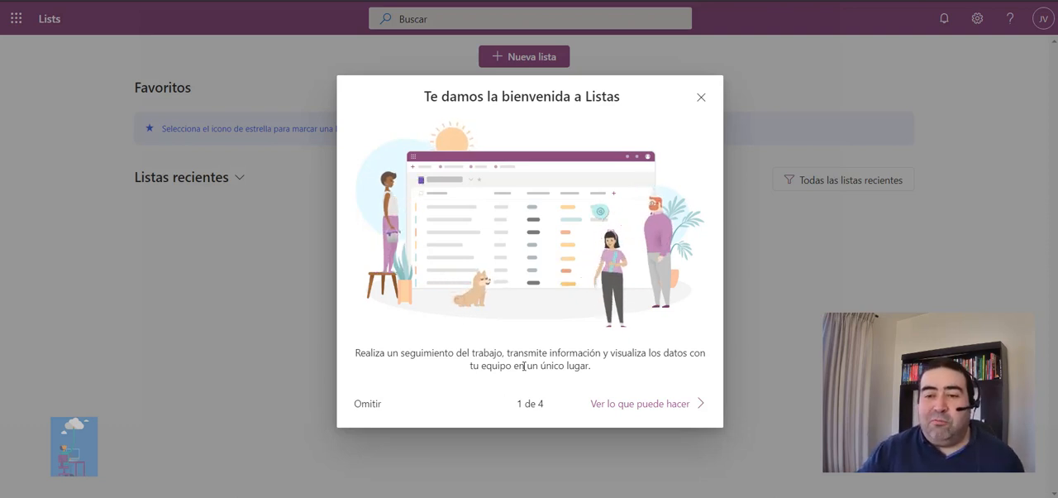
left_click(666, 408)
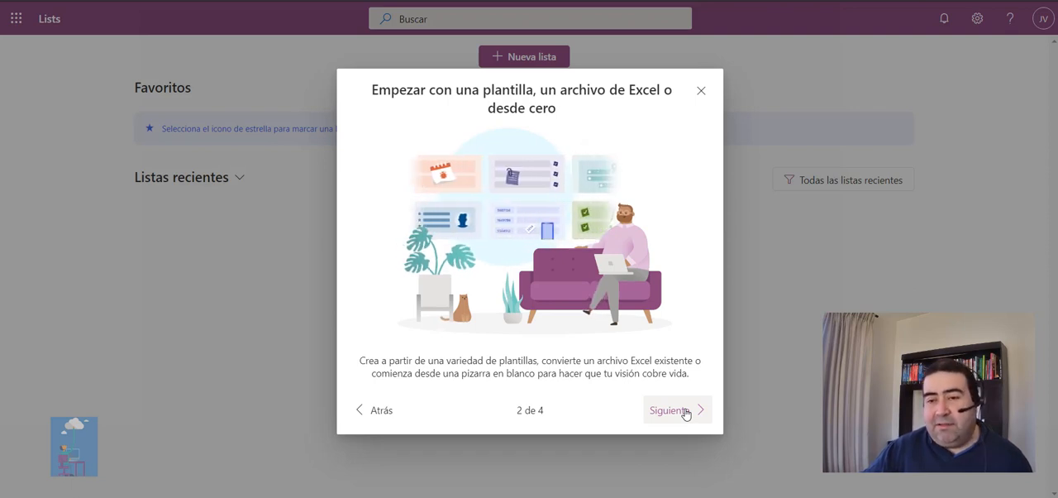
left_click(685, 412)
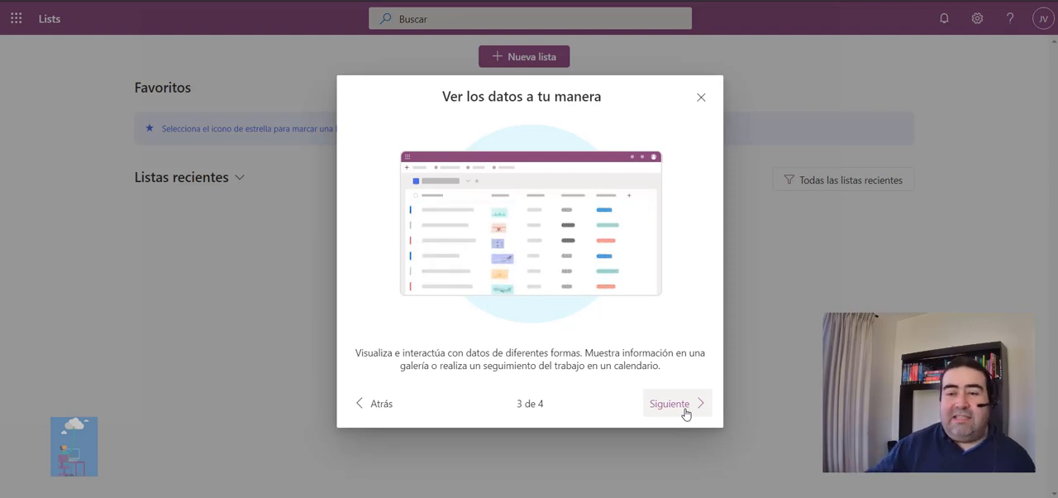
left_click(686, 414)
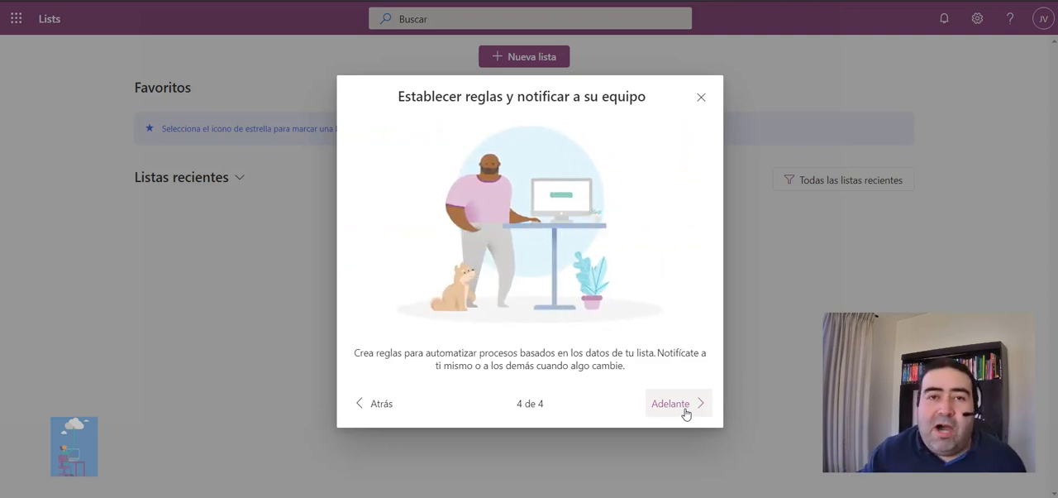
left_click(686, 413)
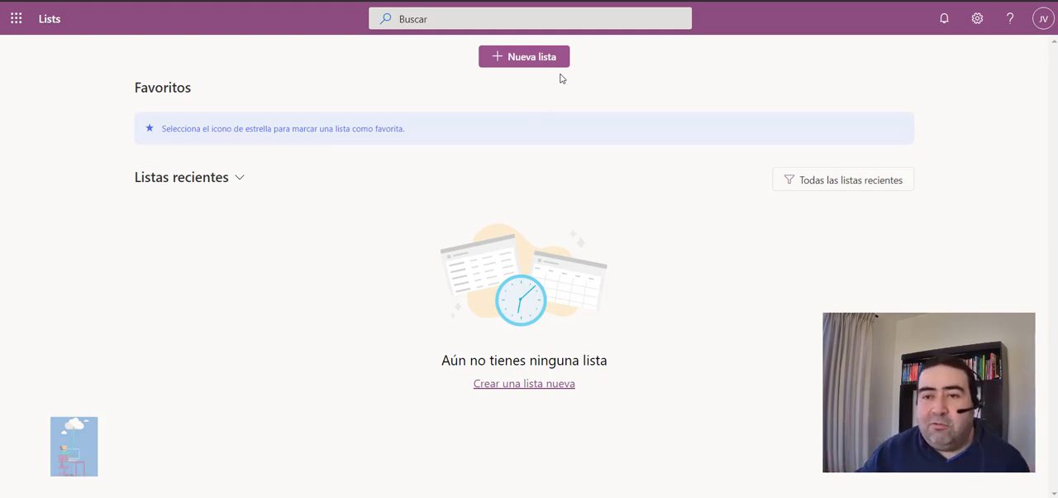
Start creating a new list and preview all the columns of the Itinerario del evento template.
left_click(534, 65)
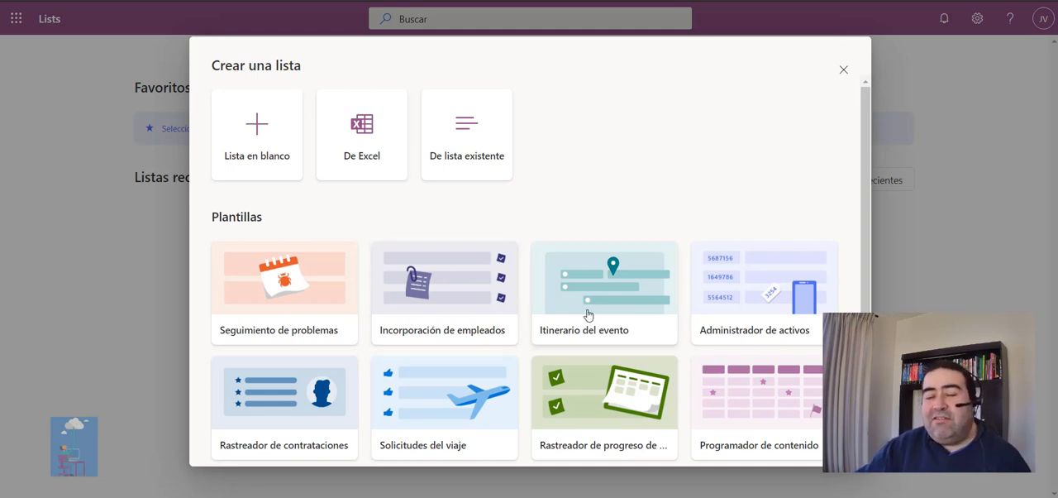
scroll(763, 310, "down", 1)
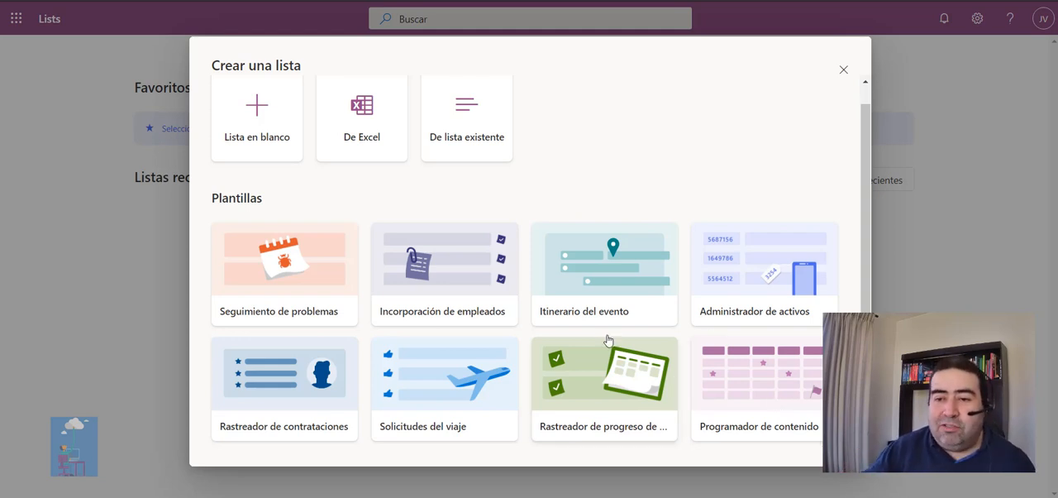
left_click(607, 275)
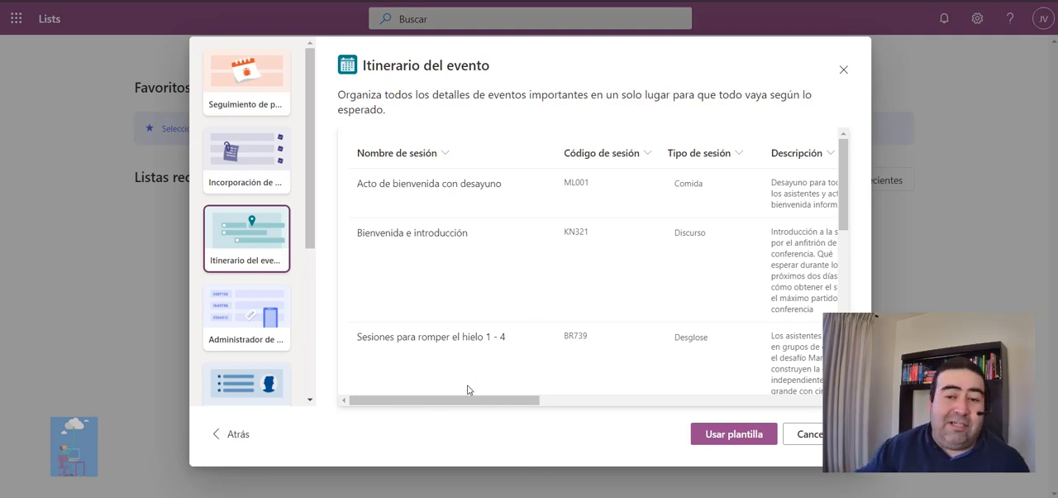
left_click_drag(461, 402, 398, 406)
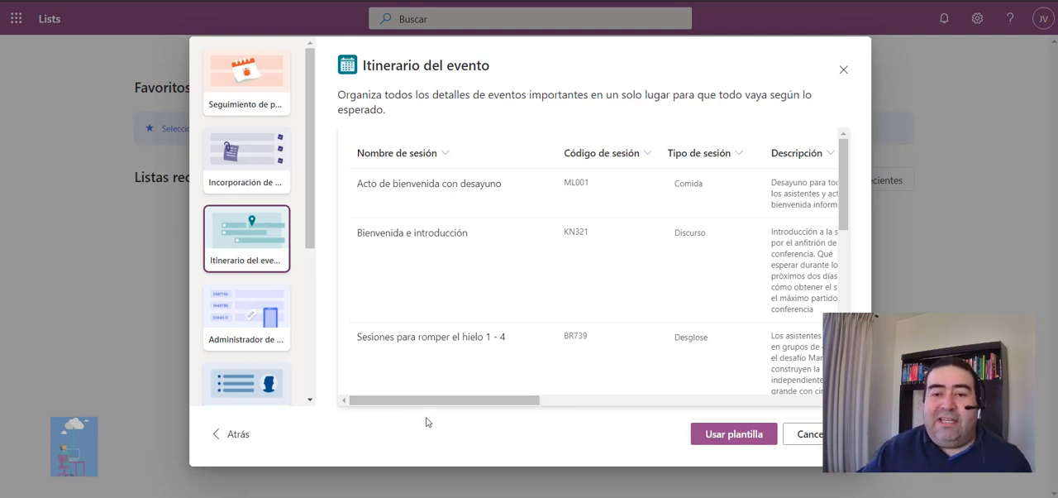
left_click_drag(439, 405, 616, 401)
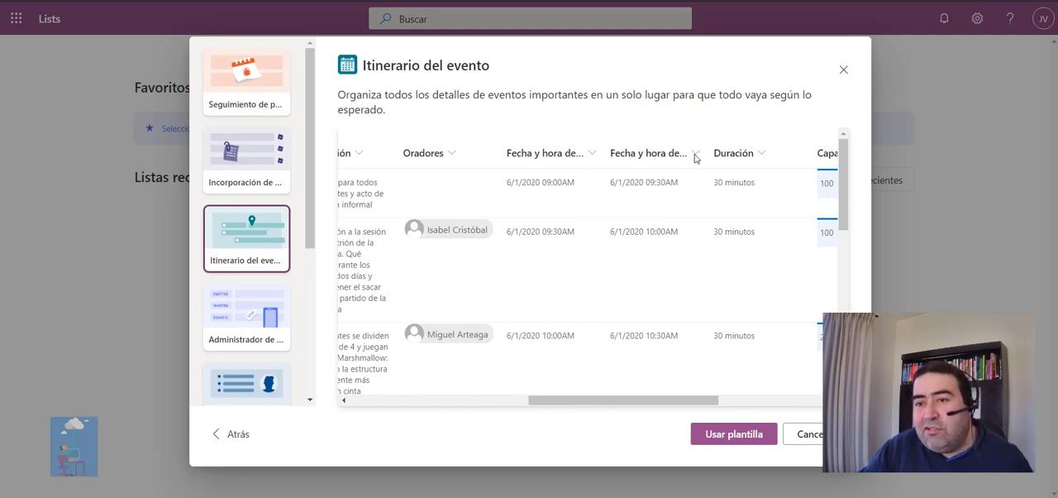
left_click_drag(710, 402, 810, 402)
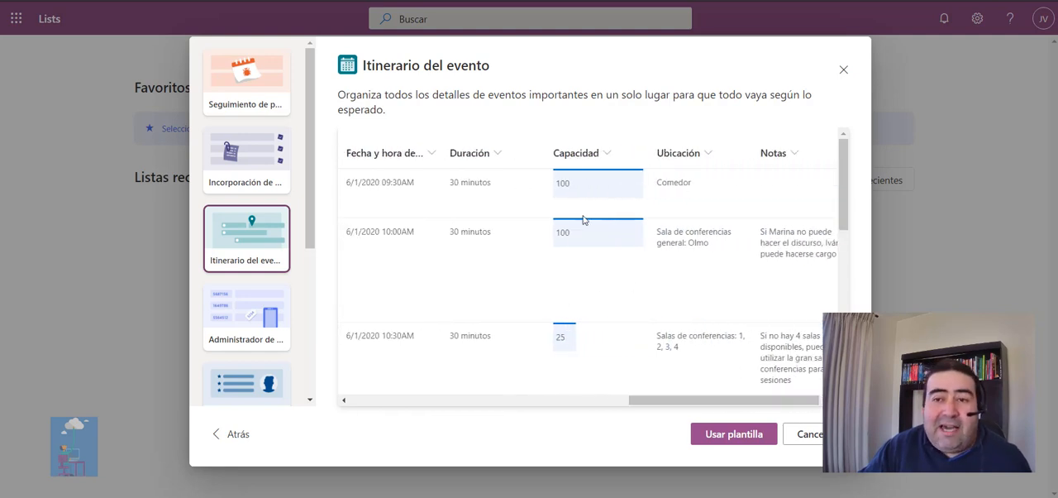
left_click_drag(738, 402, 356, 409)
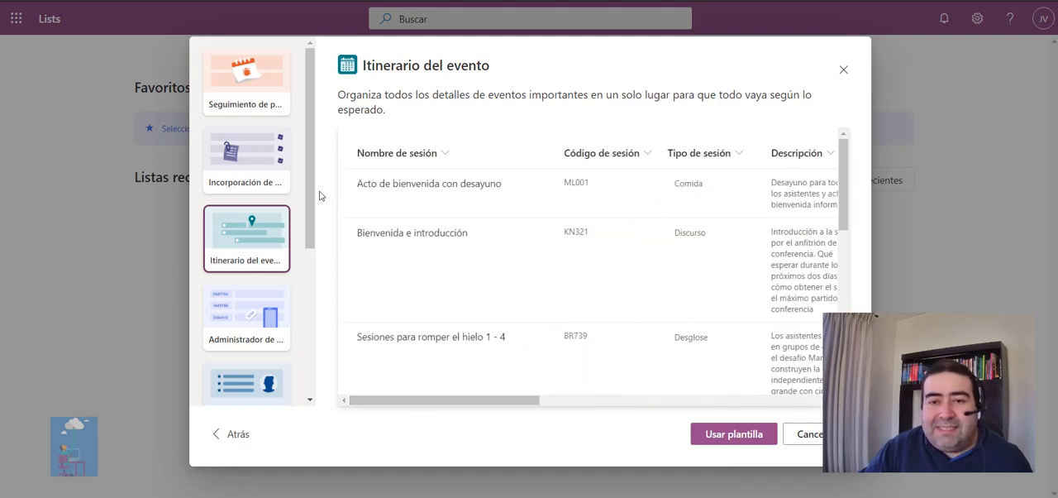
Browse the other templates and preview the Incorporación de empleados one.
left_click_drag(311, 194, 322, 371)
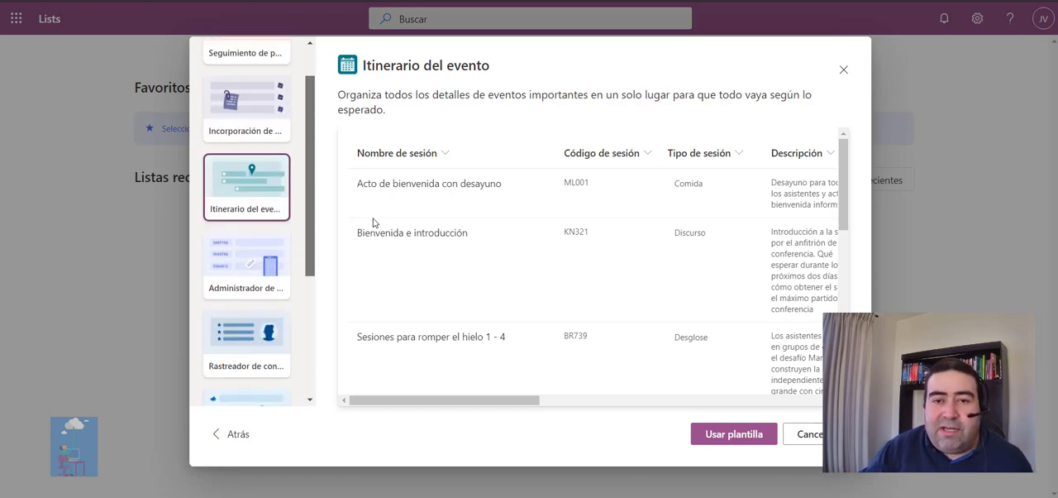
left_click(267, 166)
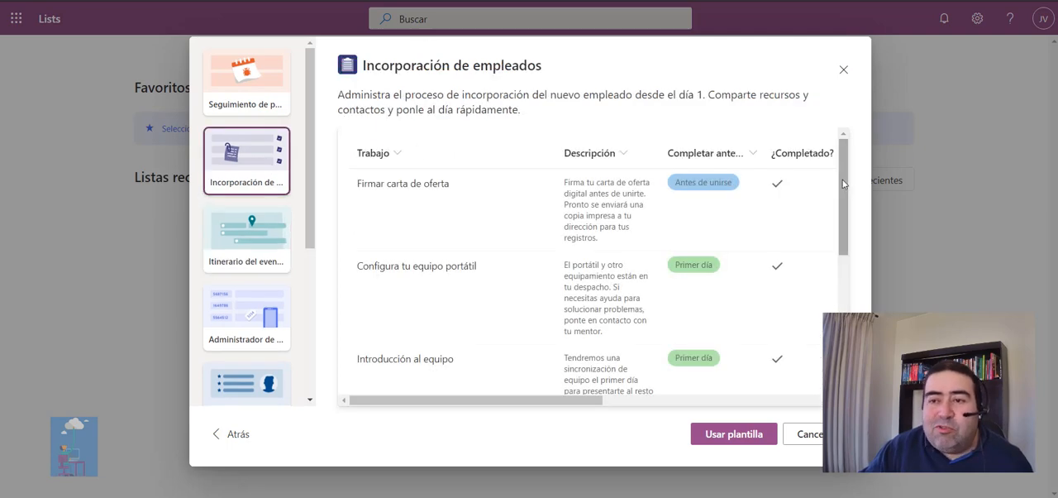
scroll(848, 190, "down", 3)
left_click(846, 217)
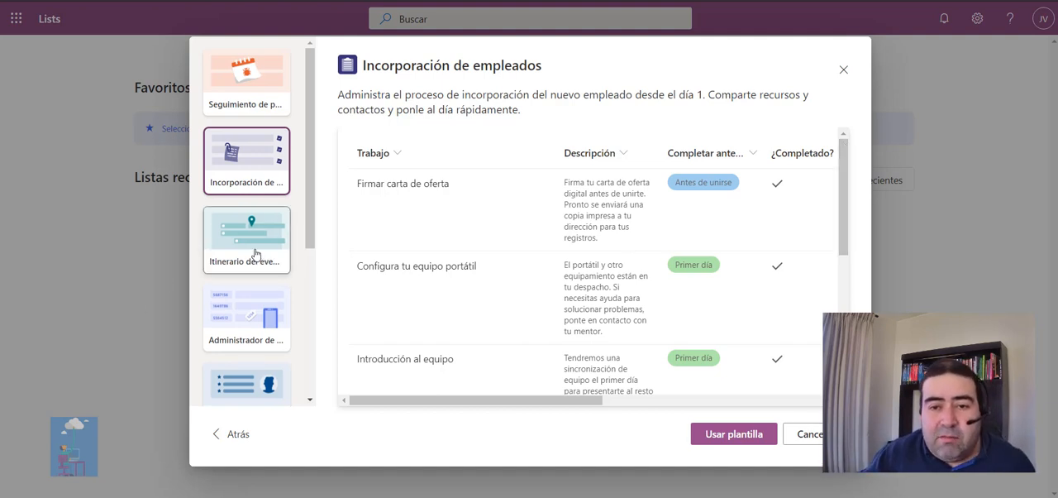
Use the Itinerario del evento template and name the new list "Calendario de capacitaciones".
left_click(256, 253)
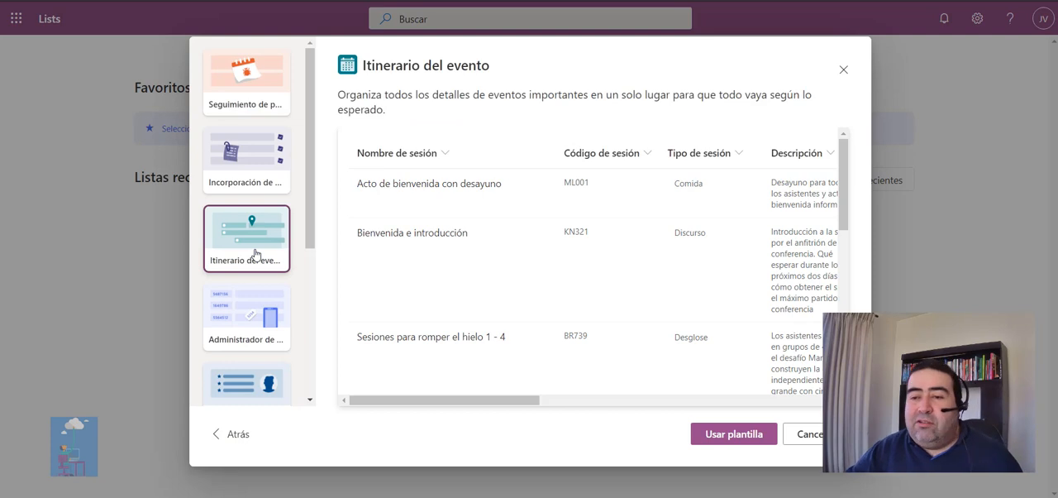
left_click(749, 439)
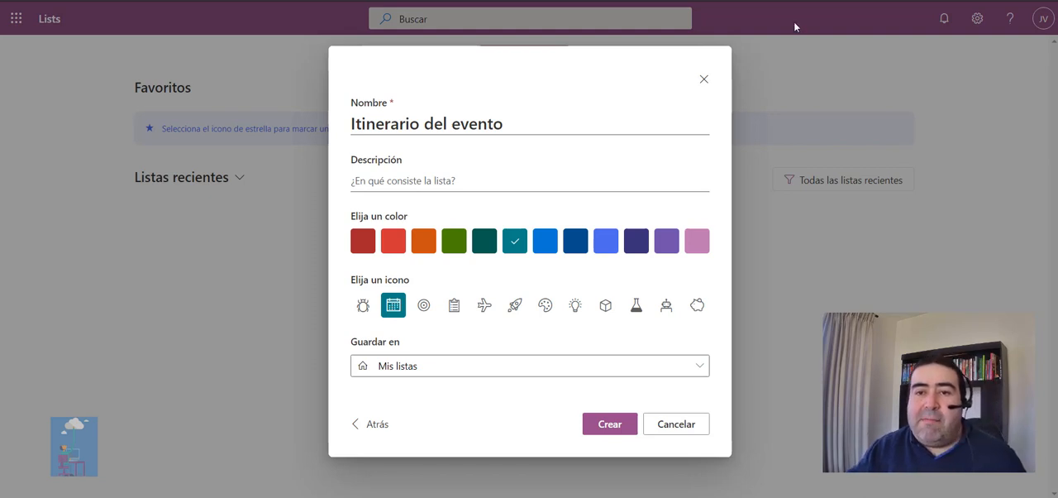
left_click(571, 121)
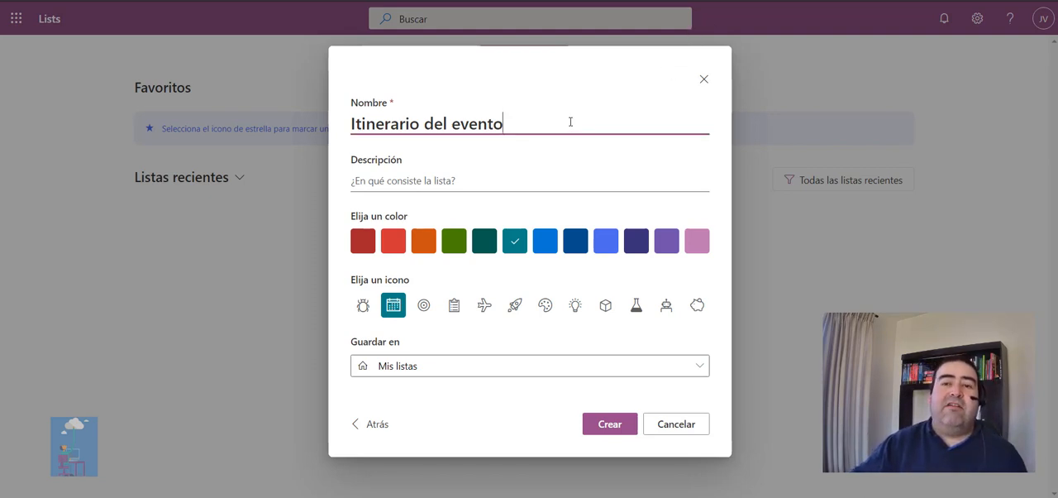
left_click_drag(571, 122, 207, 124)
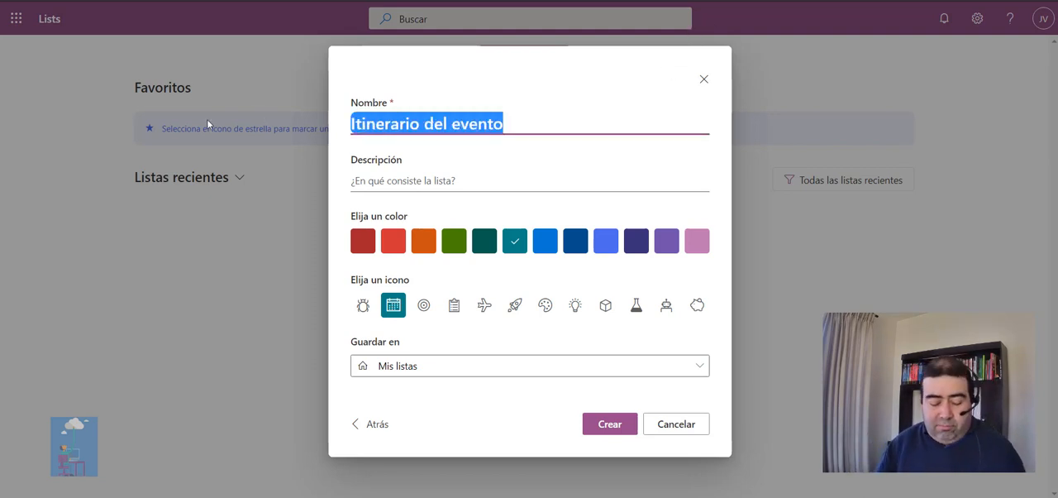
type("C")
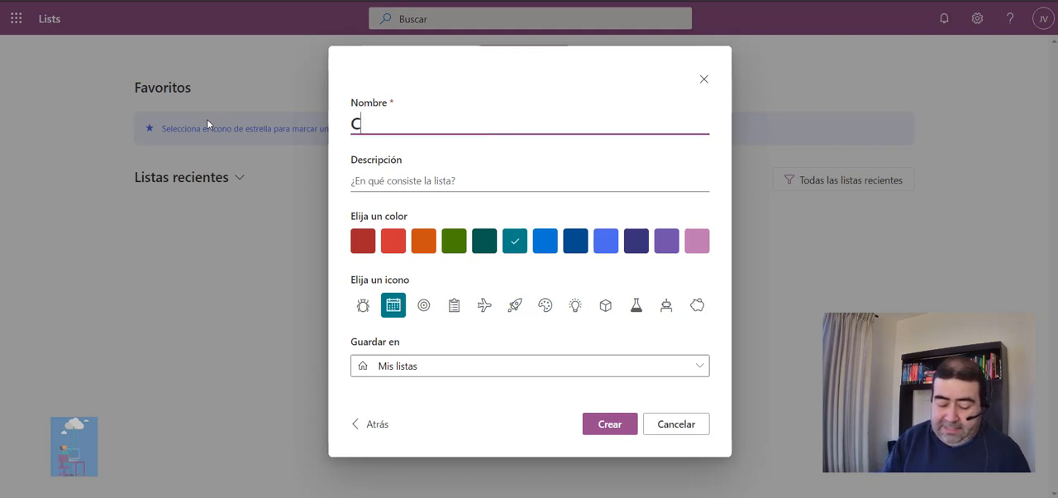
type("alendario ")
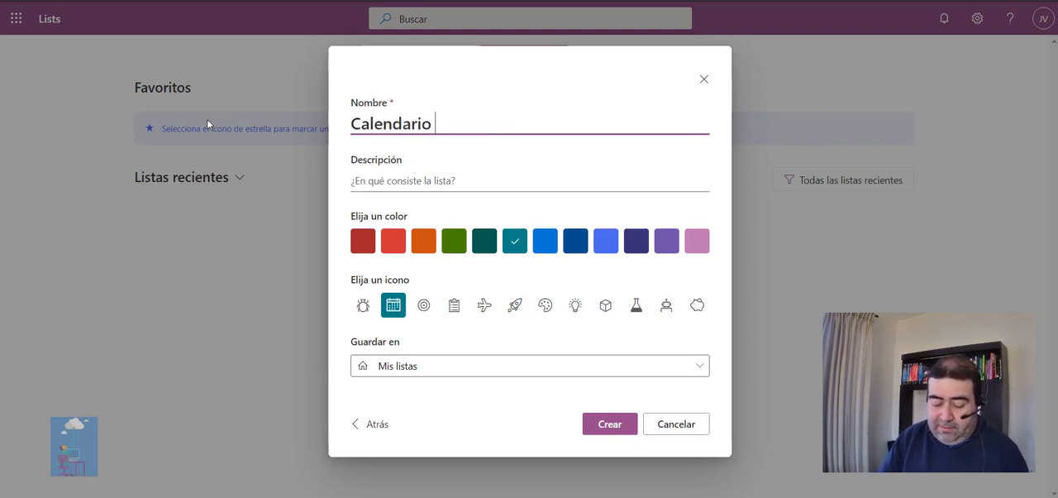
type("de capa")
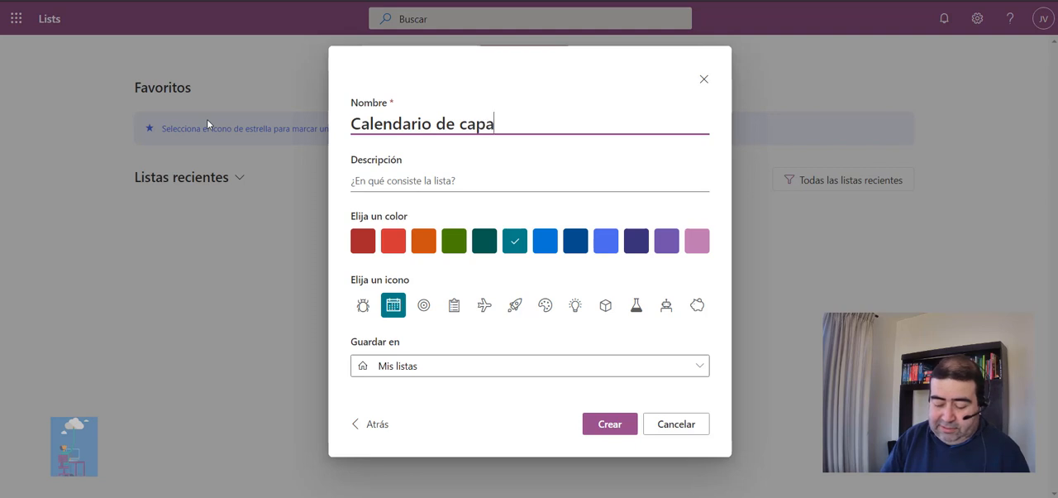
type("citaciones")
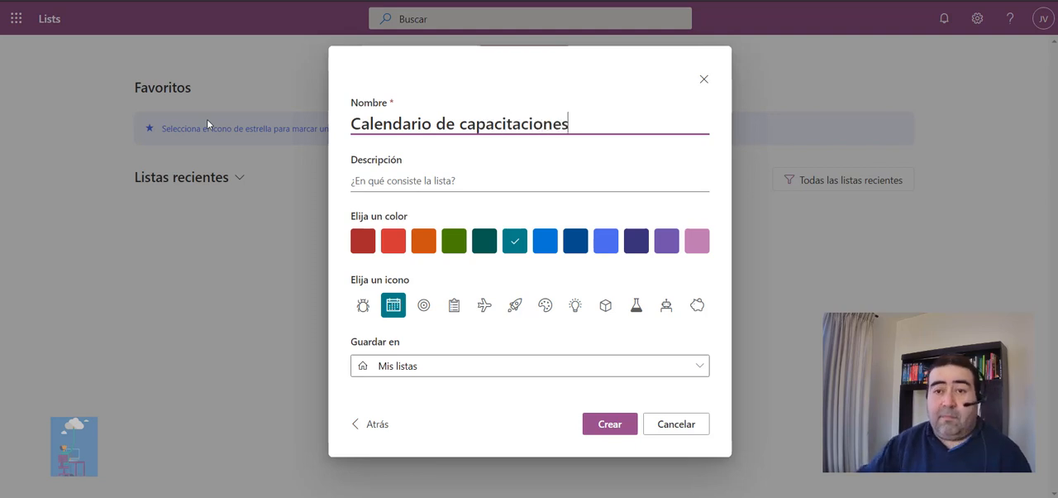
Copy the list's name into its description so it reads "Calendario de capacitaciones".
left_click(388, 183)
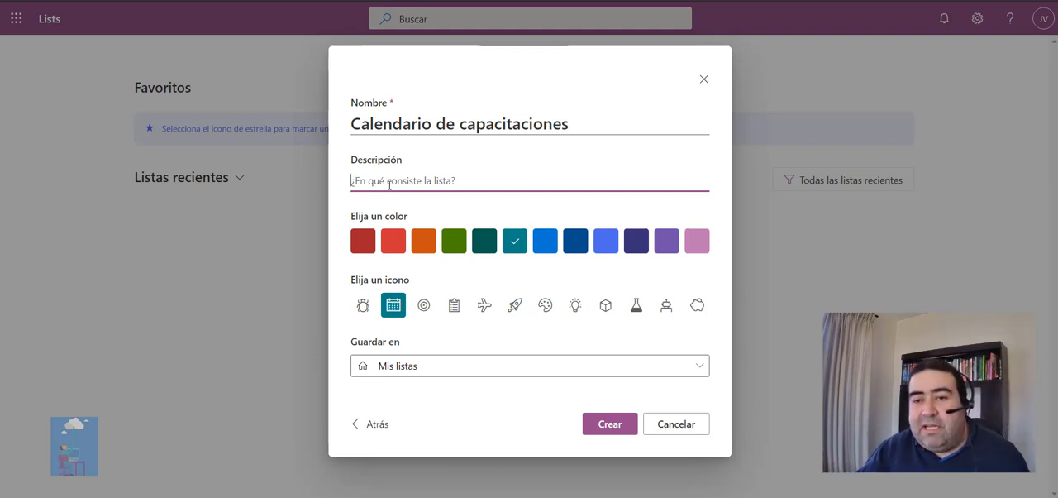
triple_click(482, 118)
key("ctrl+c")
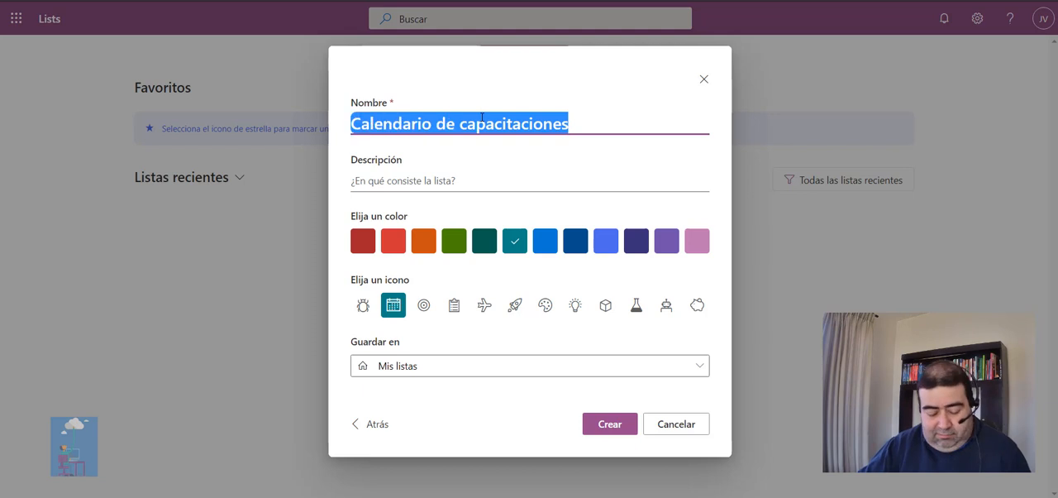
left_click(447, 180)
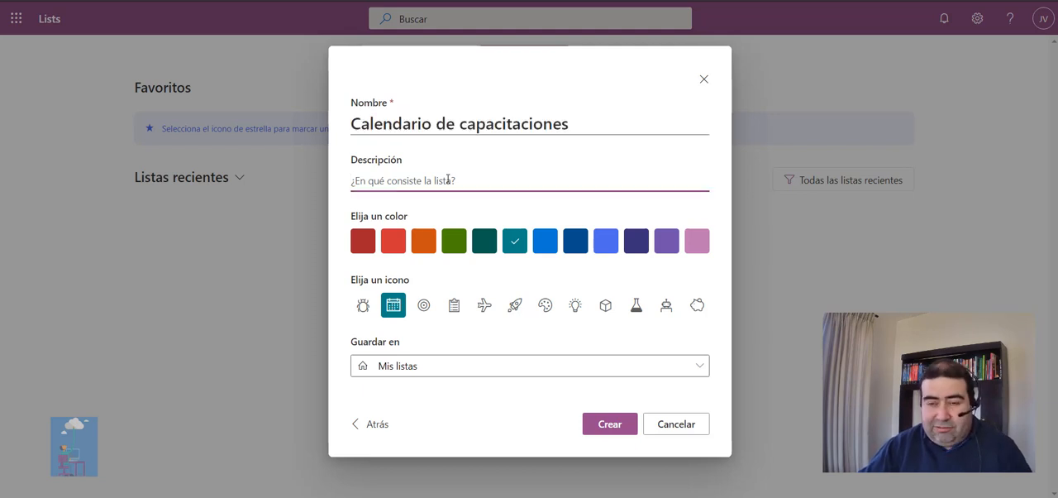
key("ctrl+v")
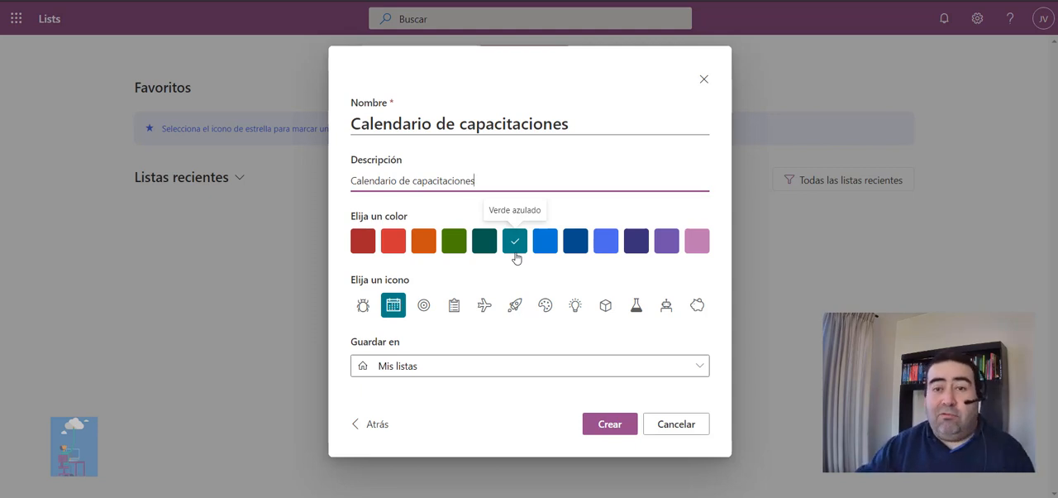
Give the list a dark blue colour and the Robot icon, and create it in Mis listas.
left_click(577, 244)
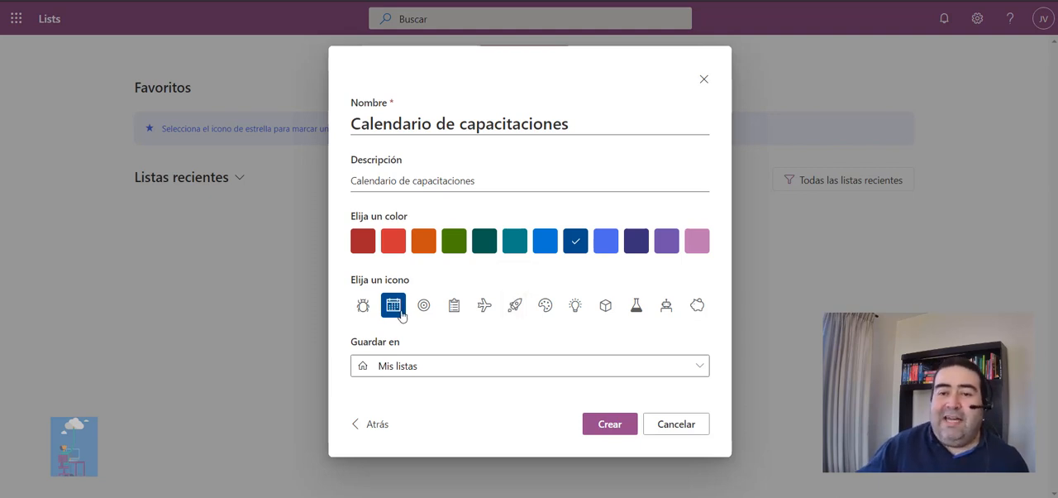
left_click(669, 309)
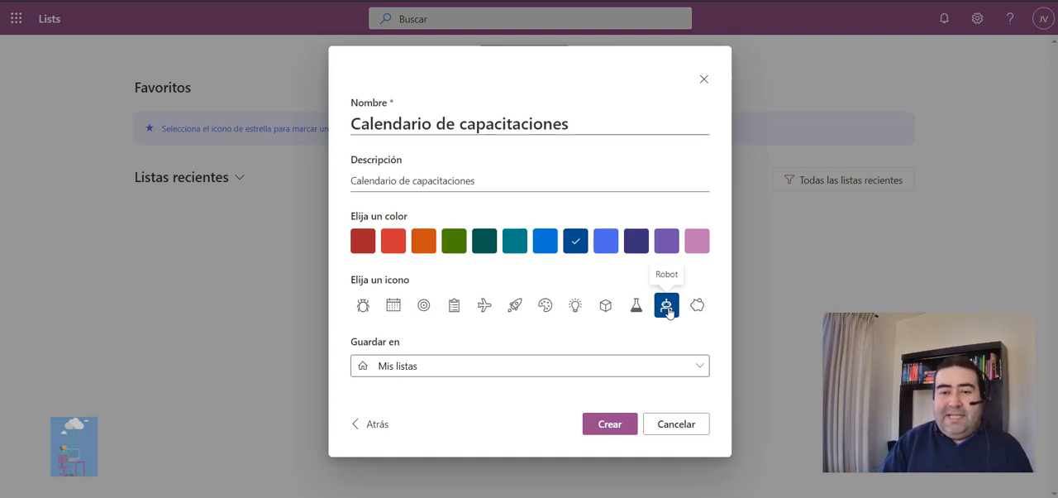
left_click(473, 371)
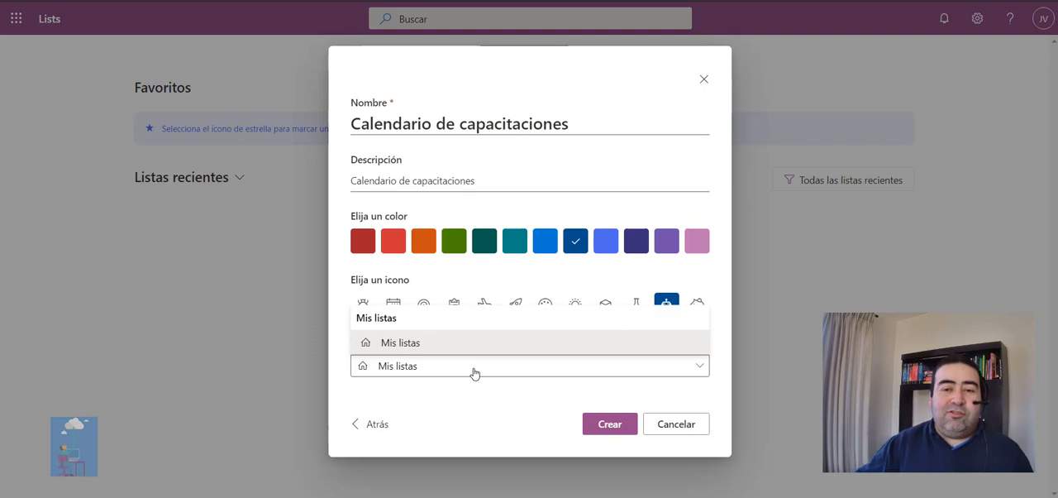
left_click(423, 348)
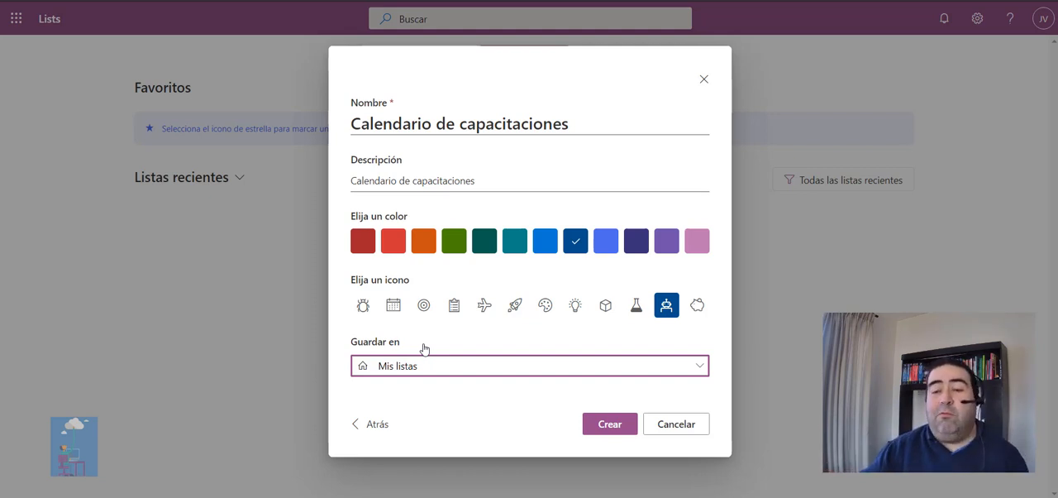
left_click(609, 425)
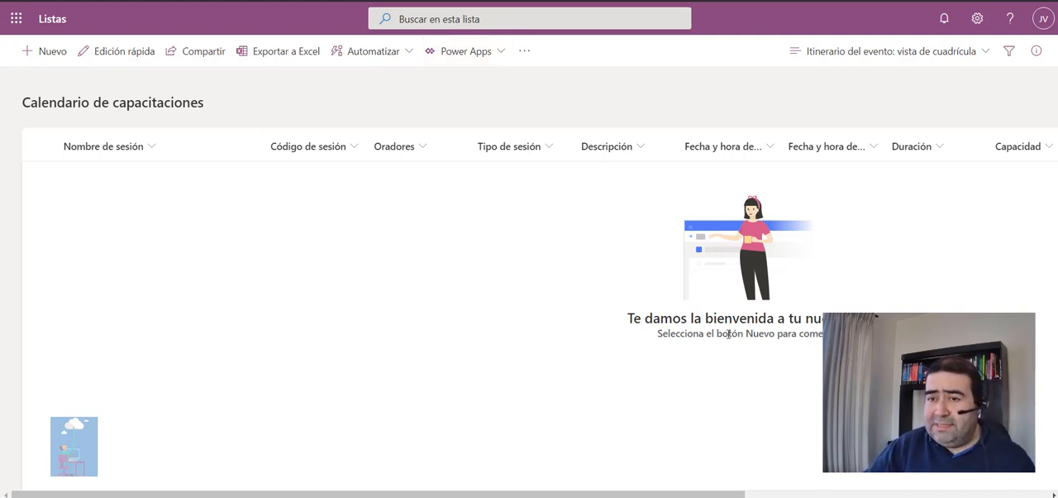
Start a new item in the Calendario de capacitaciones list and name the session "Capítulo - SharePoint Challenge".
left_click(53, 53)
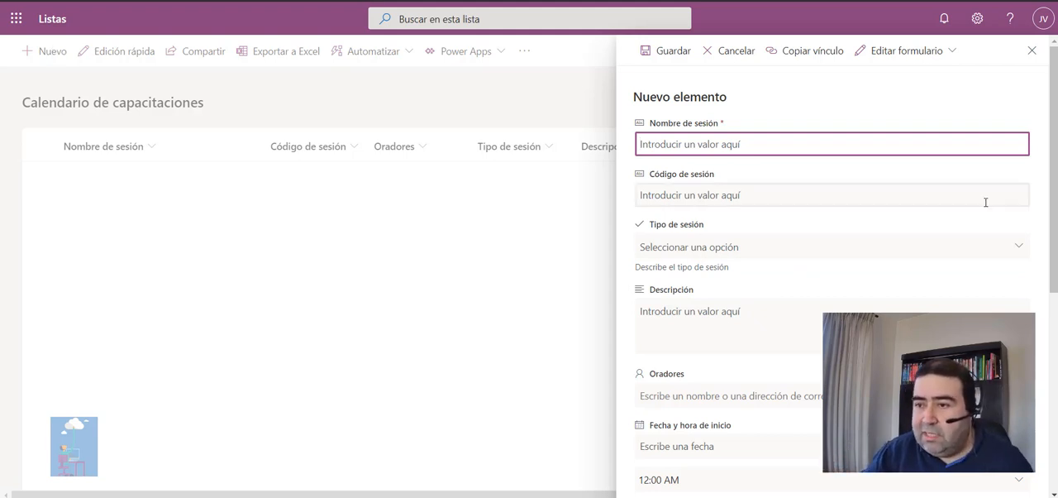
scroll(988, 204, "down", 3)
scroll(826, 248, "down", 2)
scroll(827, 248, "up", 8)
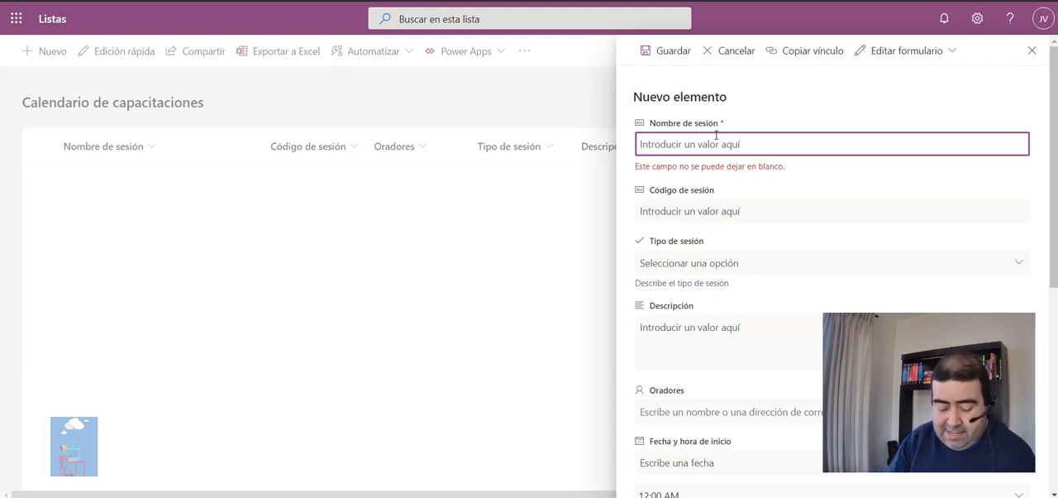
type("Capít")
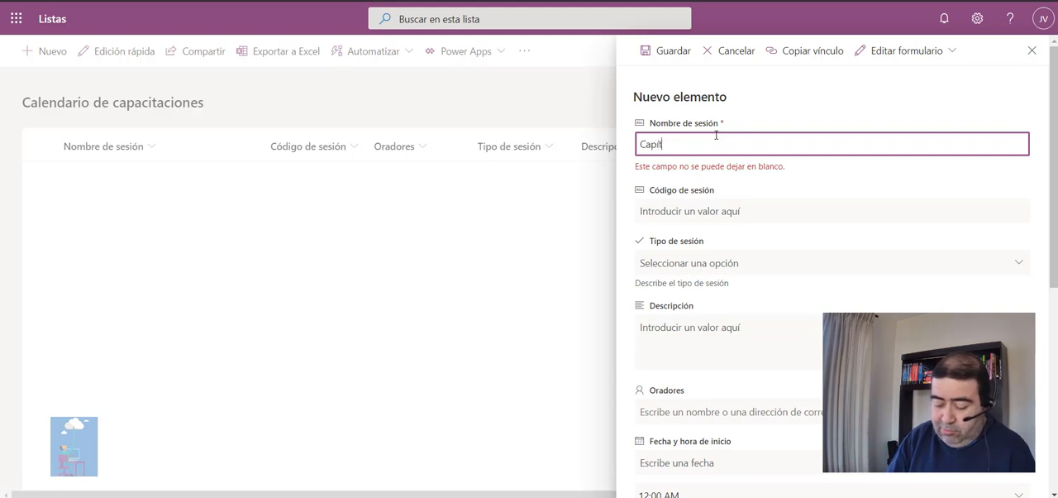
type("ulo")
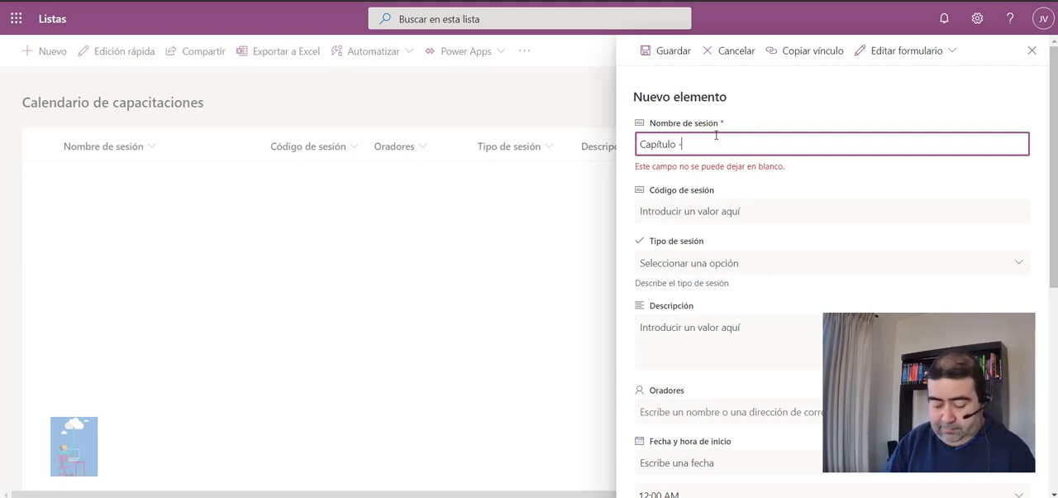
type("- ")
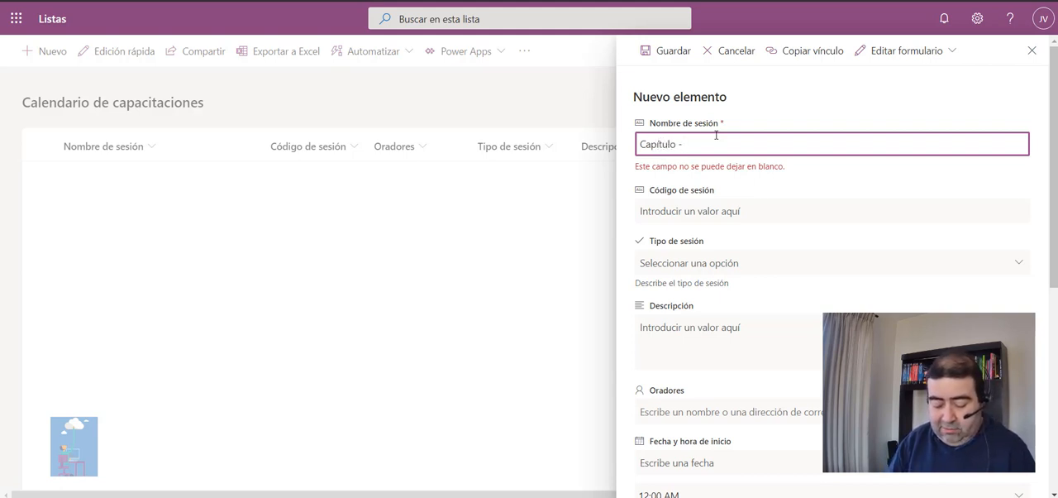
type("SharePo")
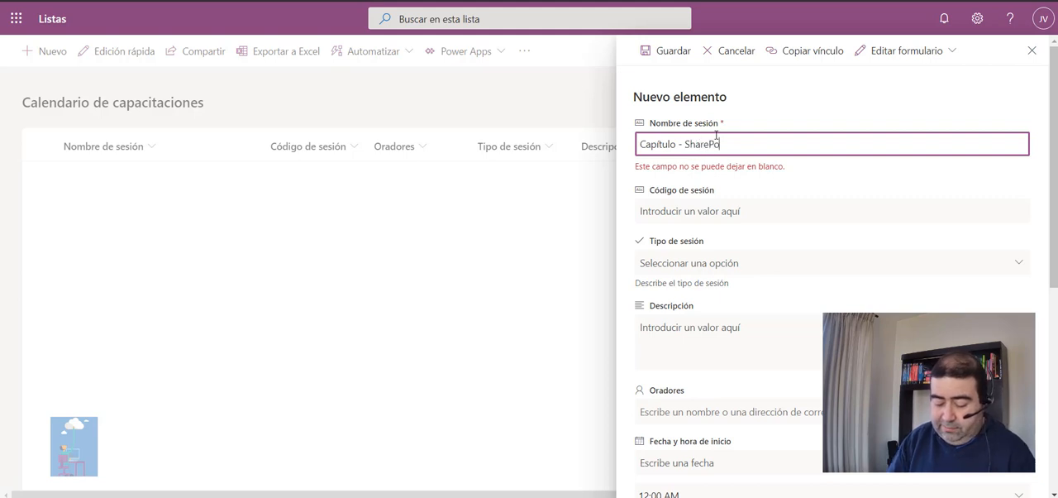
type("int Challenge")
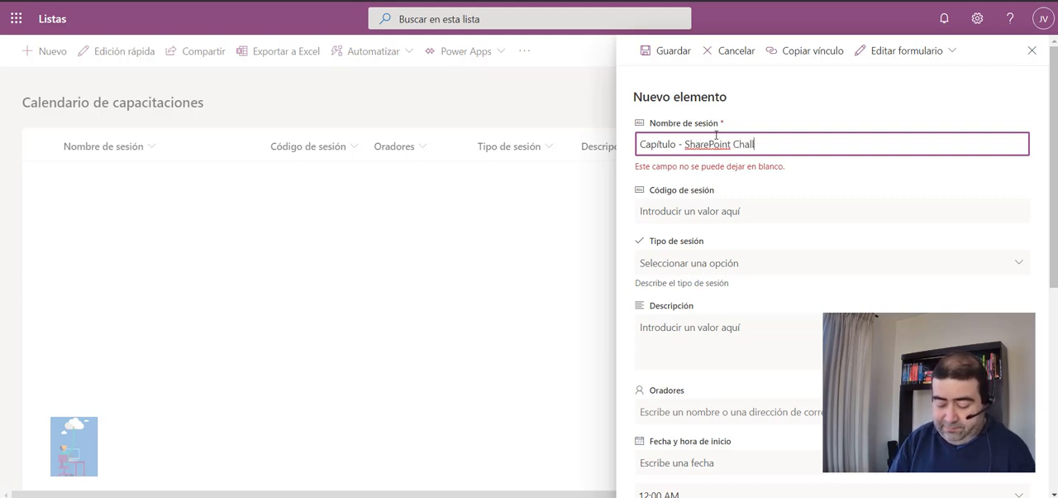
Insert the number 01 after "Capítulo" so the session name reads "Capítulo 01- SharePoint Challenge".
left_click(690, 215)
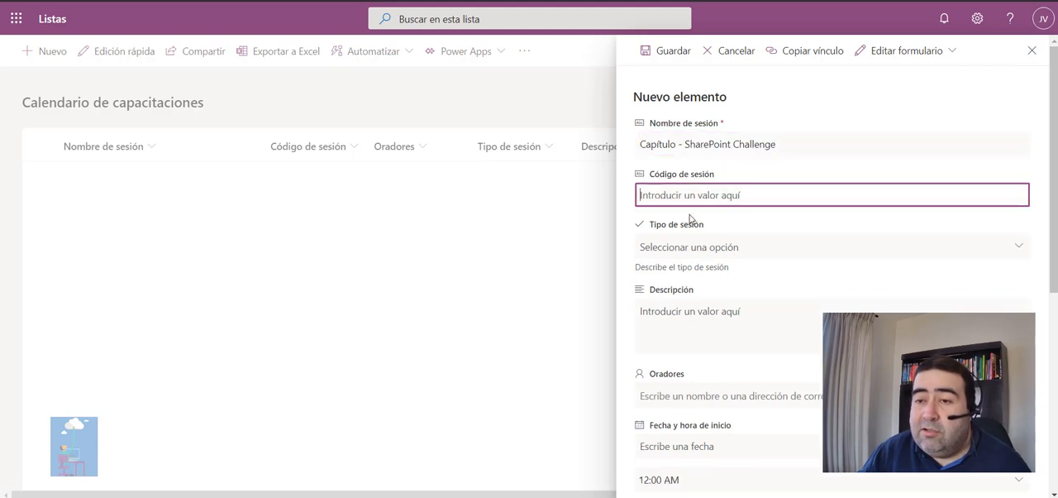
triple_click(709, 146)
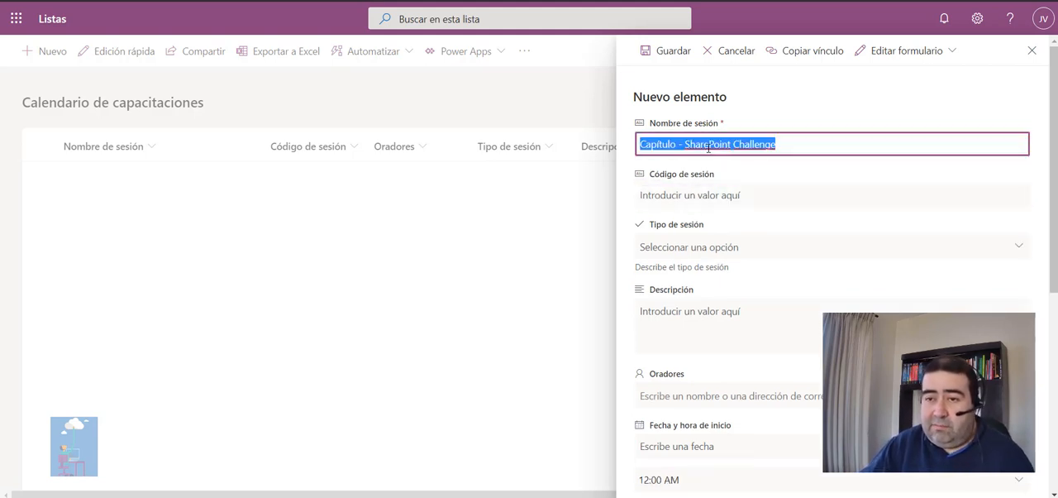
left_click(677, 146)
type("01")
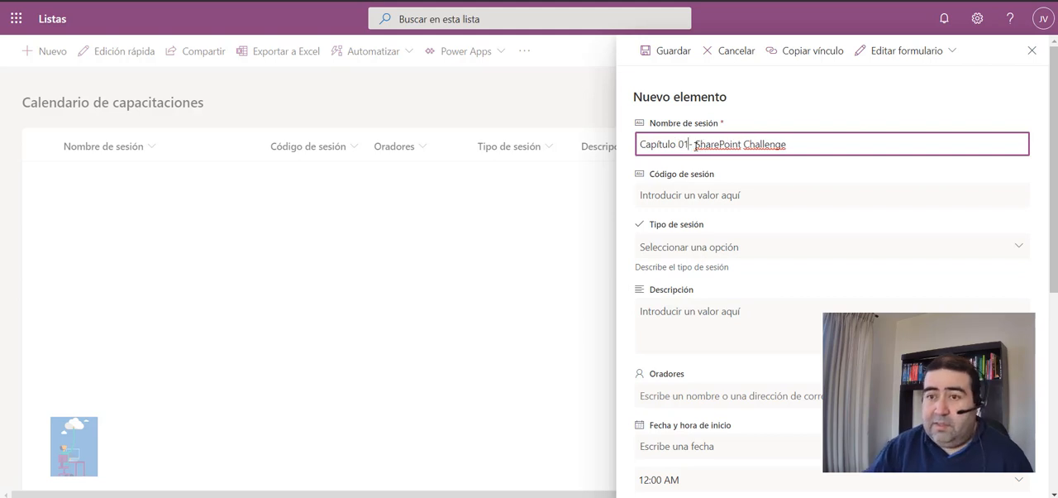
Enter SC001 as the session code and choose Taller as the session type.
left_click(699, 200)
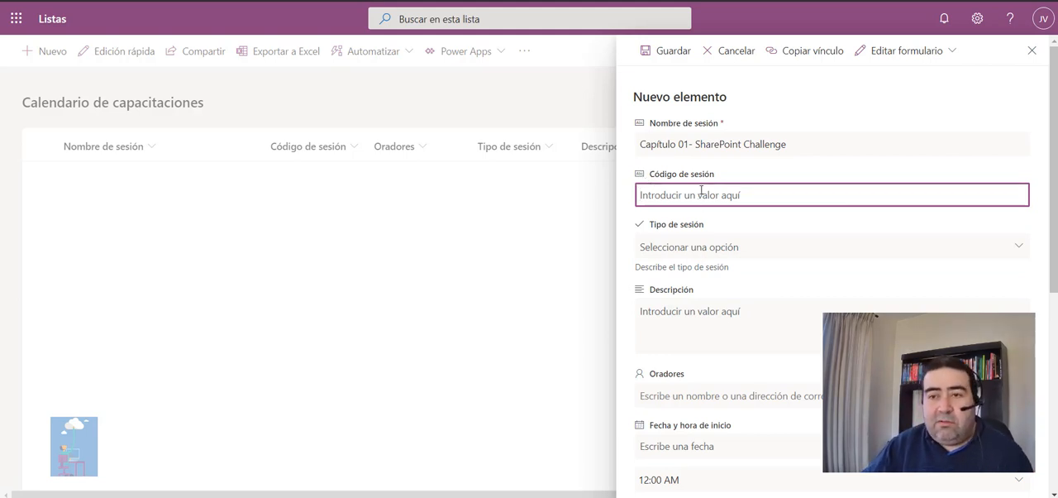
type("SC001")
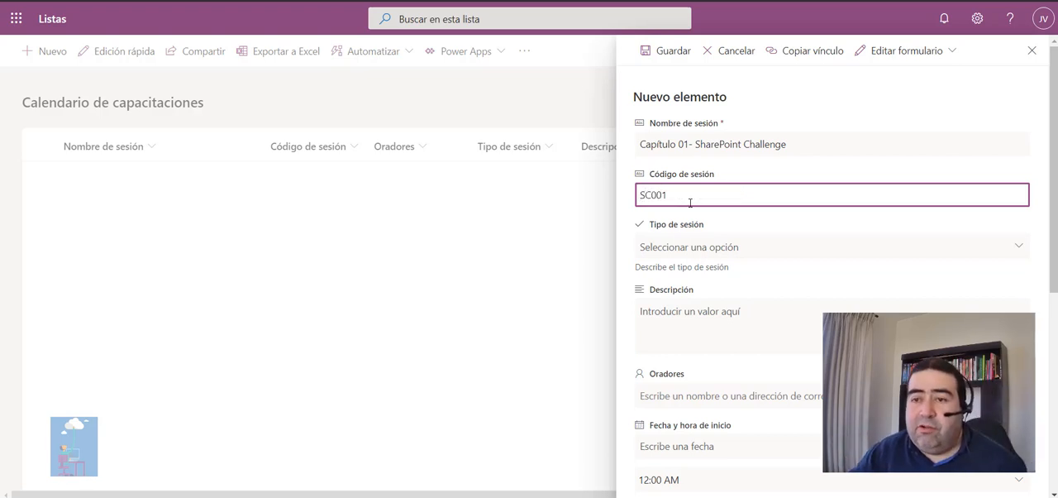
left_click(674, 250)
left_click(675, 250)
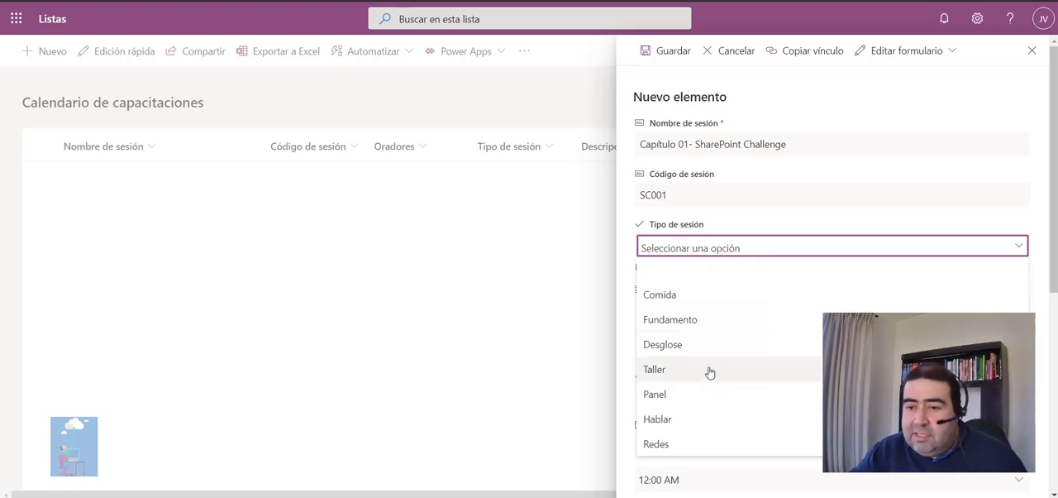
left_click(675, 373)
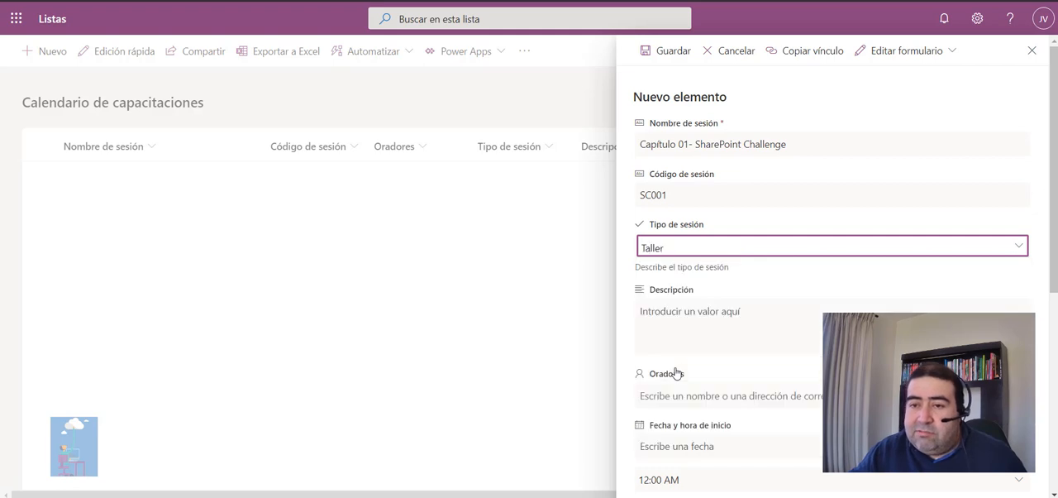
Enter "Capacitación de SharePoint 001" as the session's description.
left_click(684, 309)
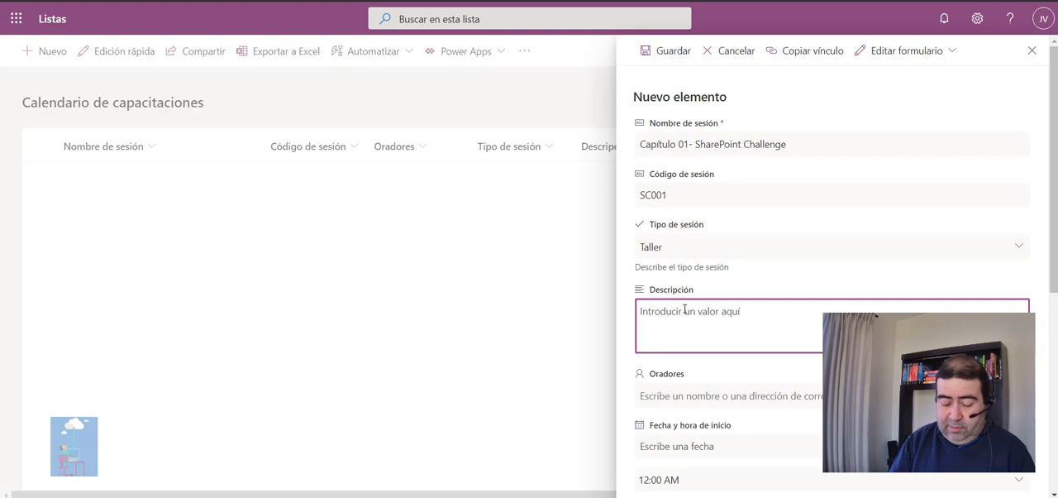
type("Capacvita")
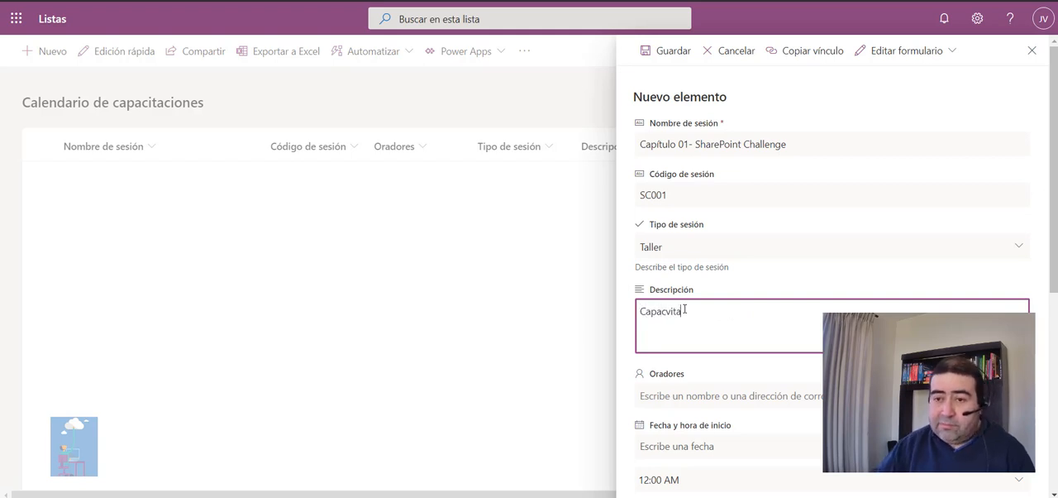
key("BackSpace")
key("BackSpace")
key("BackSpace")
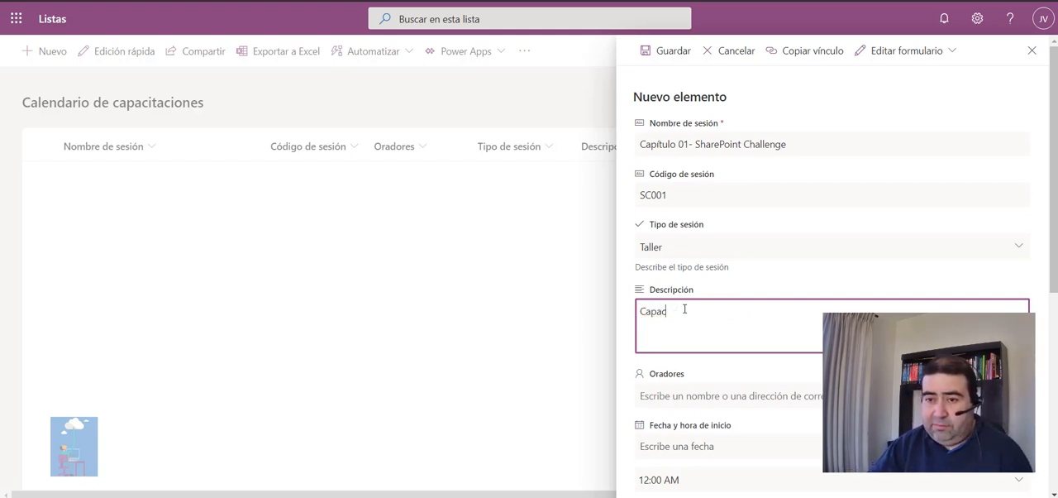
type("itación")
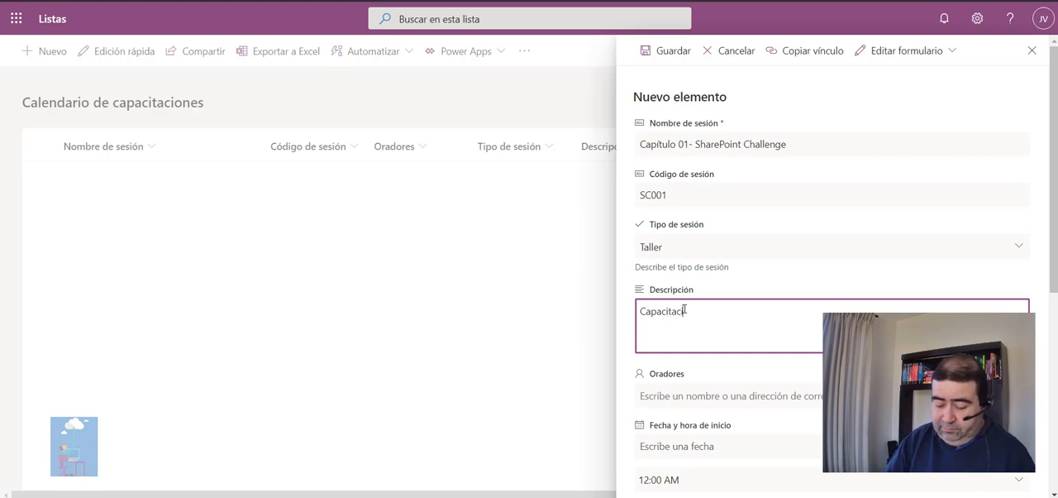
type(" de Sha")
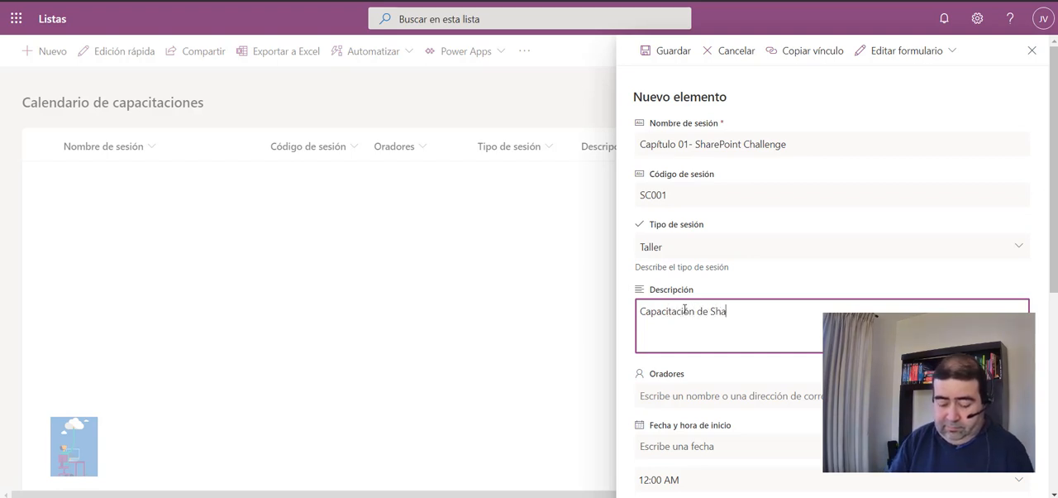
type("rePoiny")
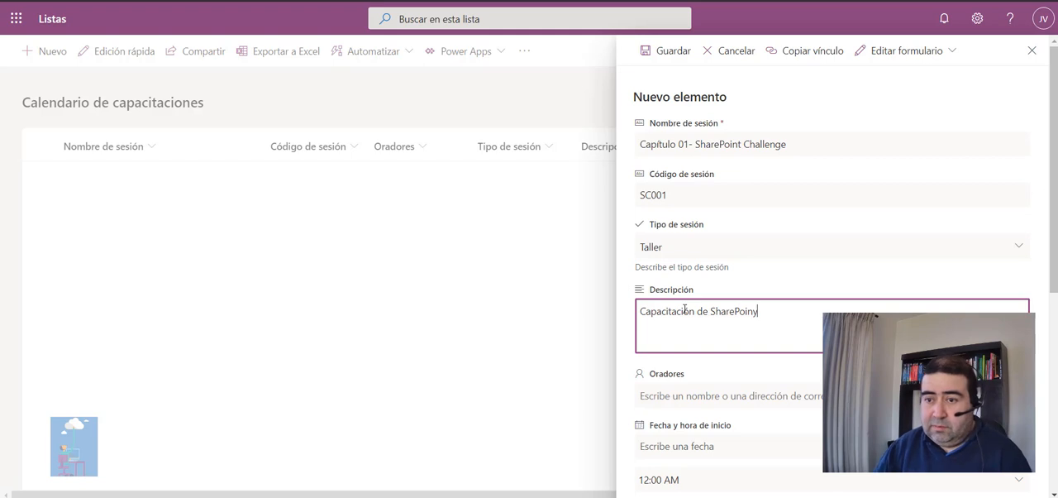
key("BackSpace")
type("7")
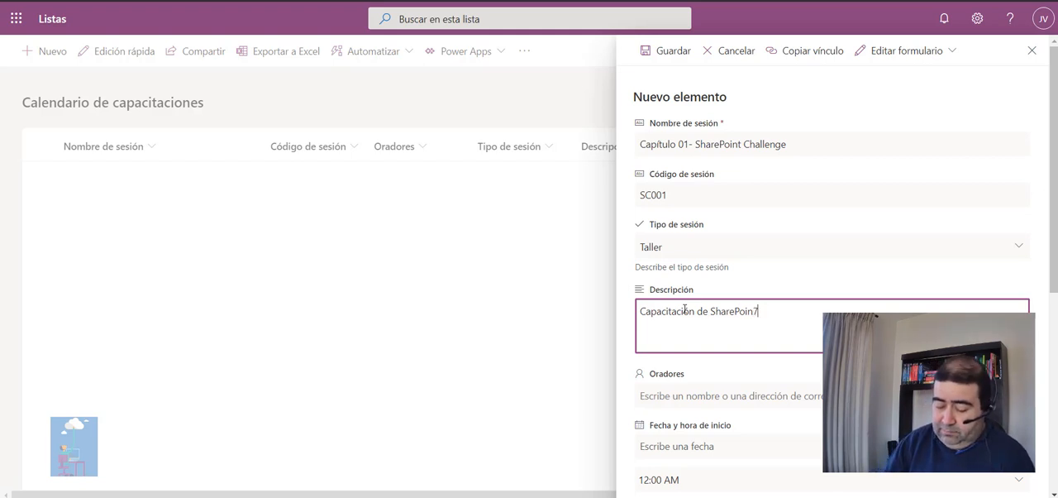
key("BackSpace")
type("t 001")
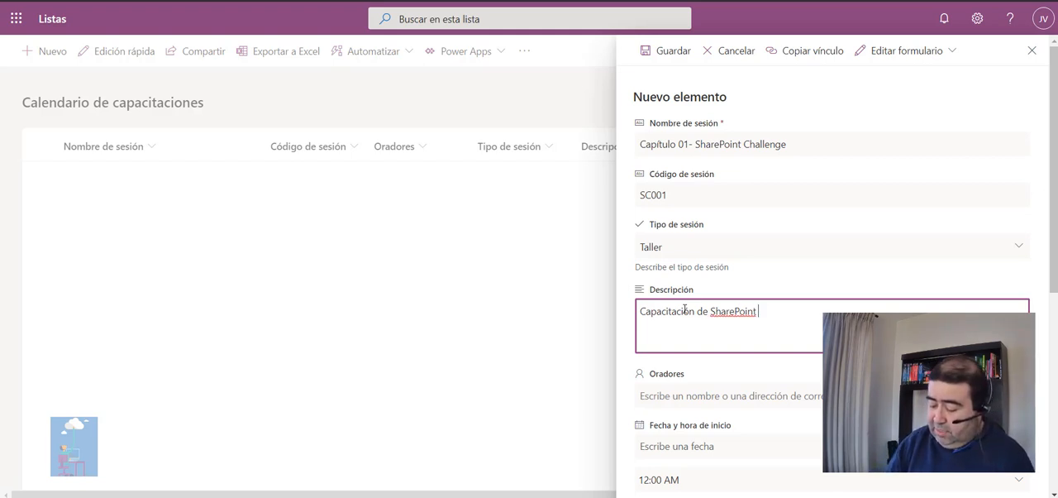
Try to add the speaker to Oradores with an Outlook e-mail address, and remove that entry.
left_click(697, 397)
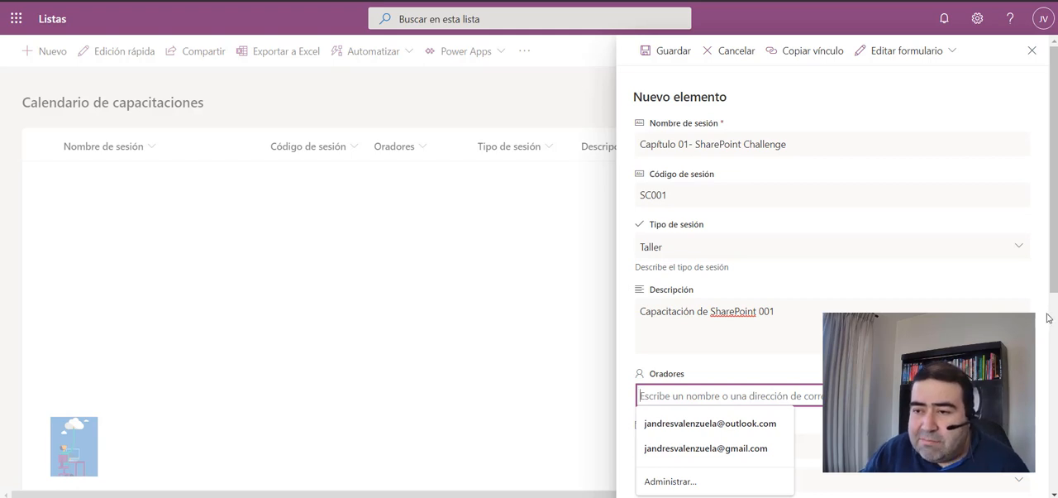
scroll(827, 273, "down", 2)
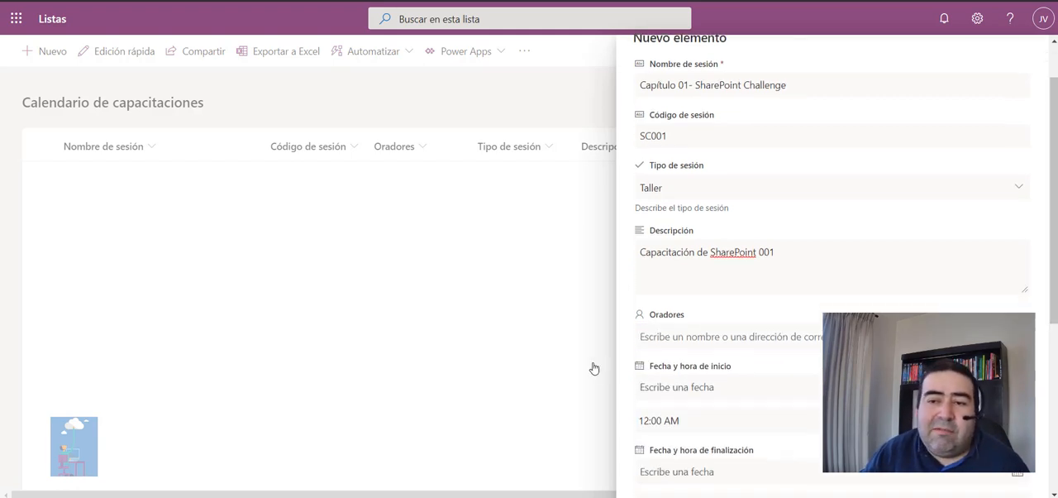
left_click(694, 341)
left_click(695, 368)
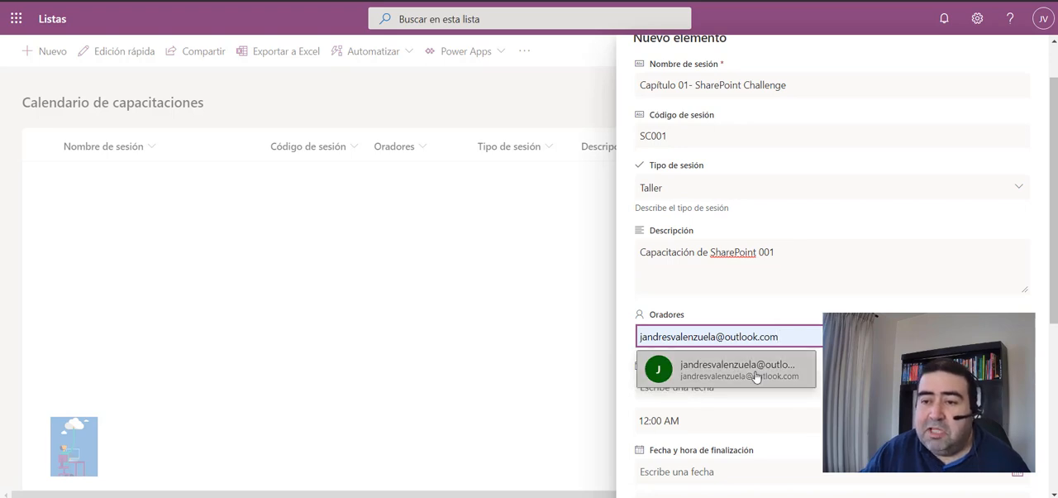
left_click(757, 376)
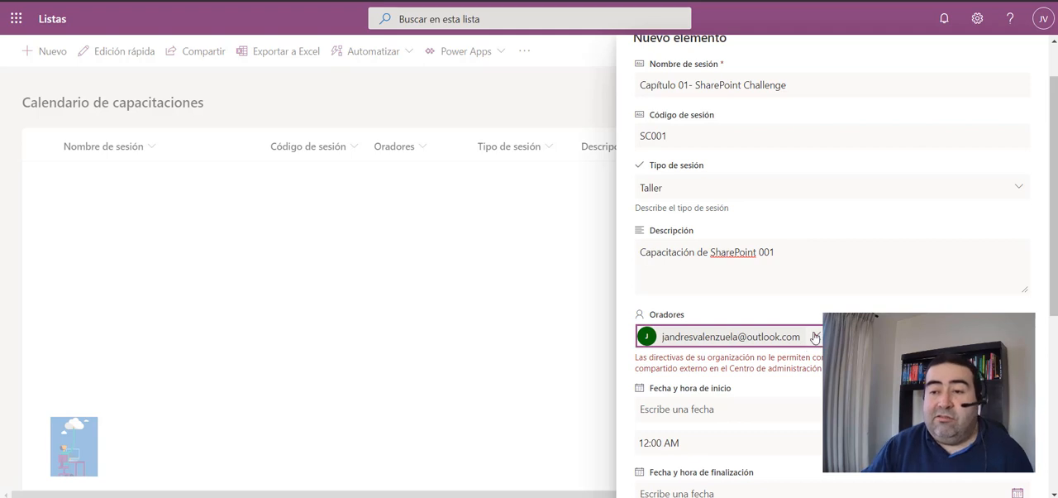
left_click(817, 337)
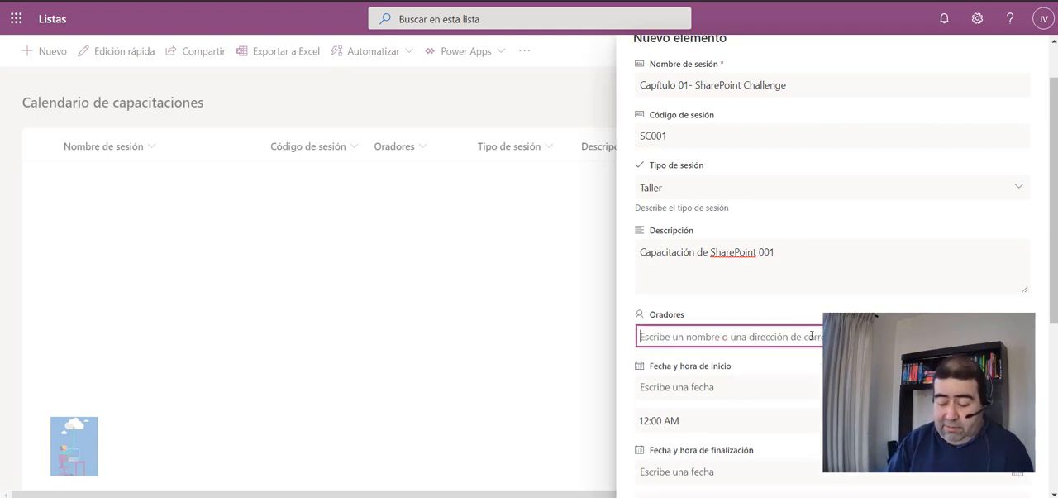
Add the speaker to Oradores by finding the person's name, and set the start date to 8/14/2020.
type("juan")
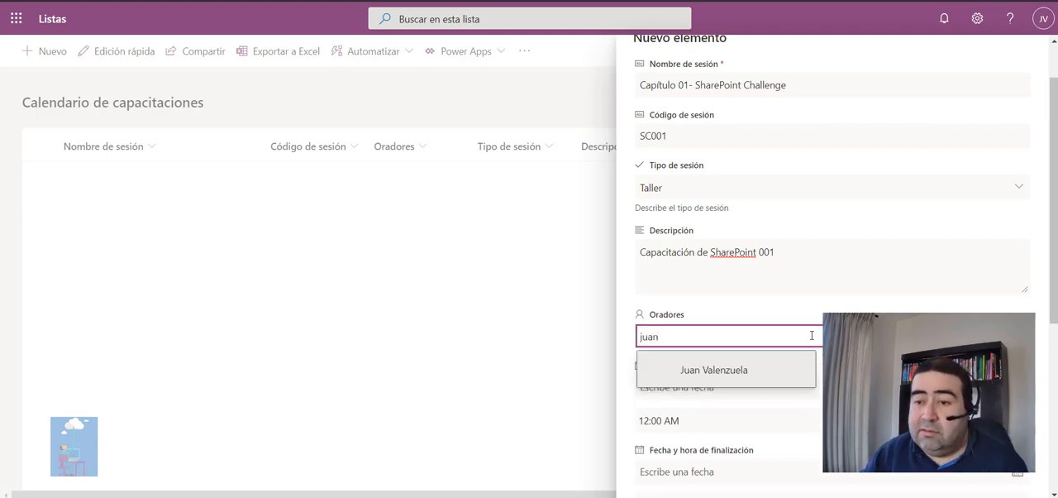
left_click(782, 368)
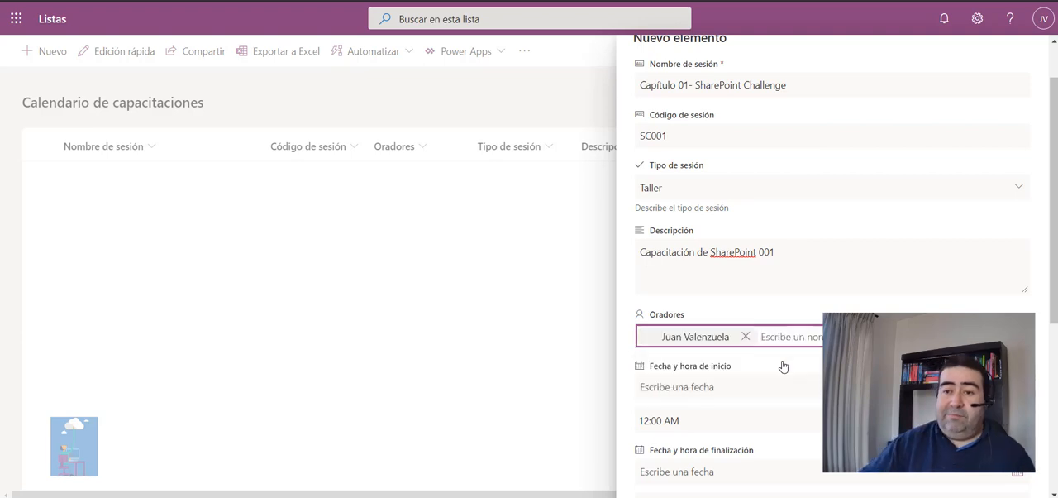
scroll(785, 377, "down", 1)
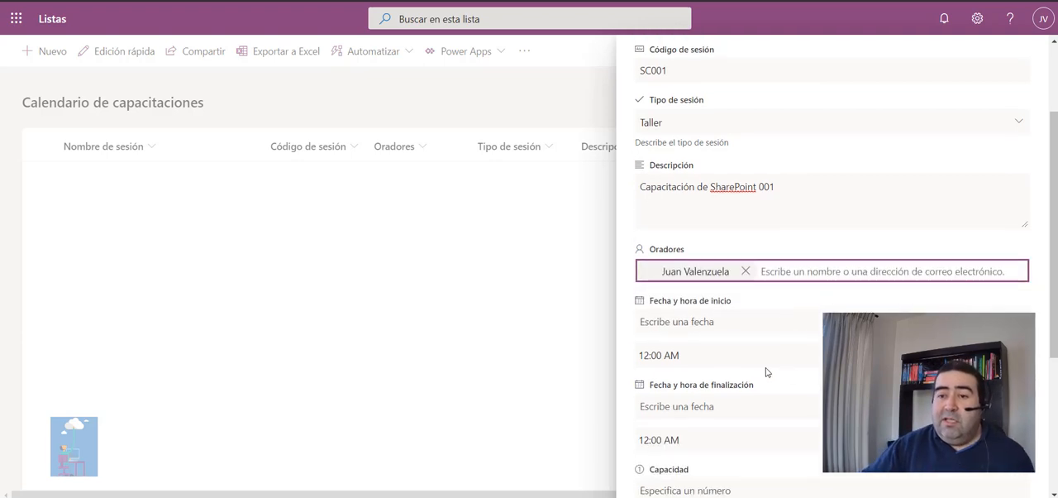
left_click(685, 318)
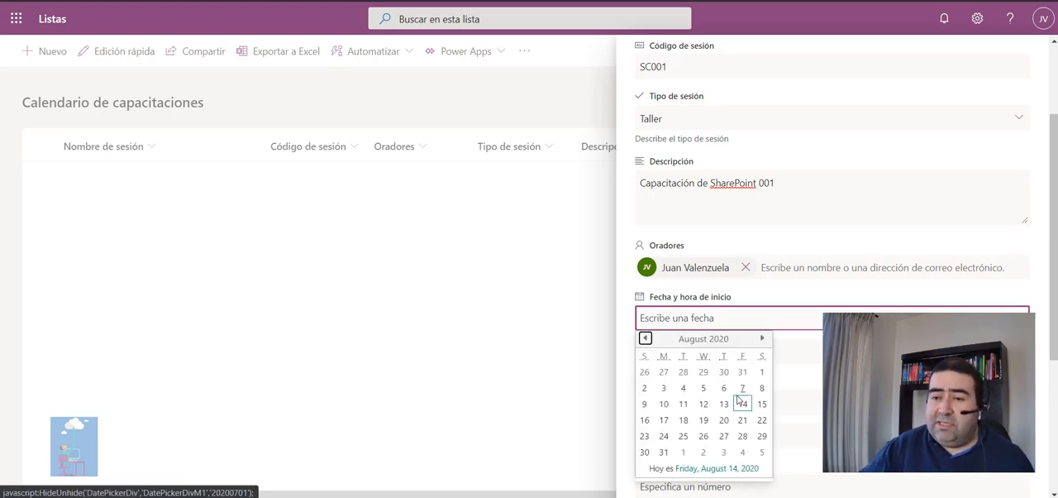
left_click(743, 405)
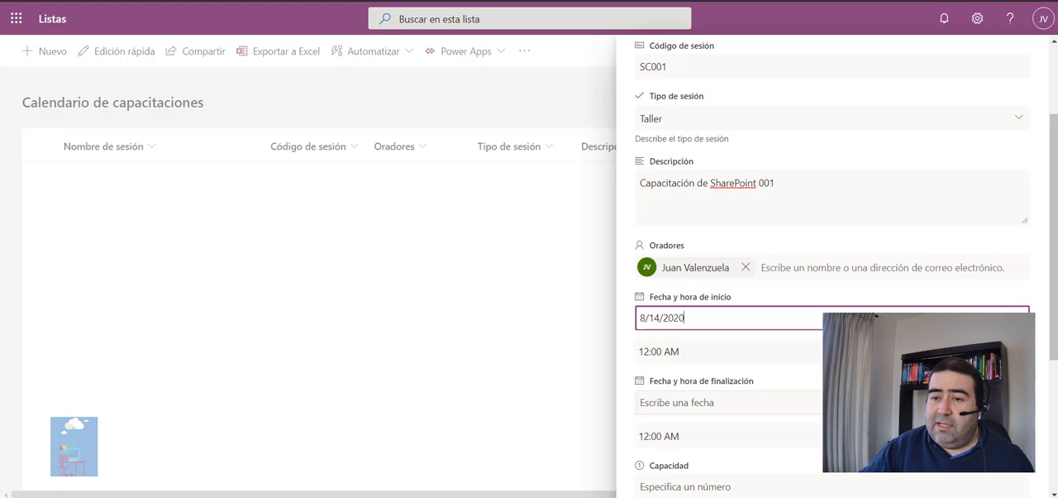
Set the session's end time to 09:00 PM.
left_click(719, 403)
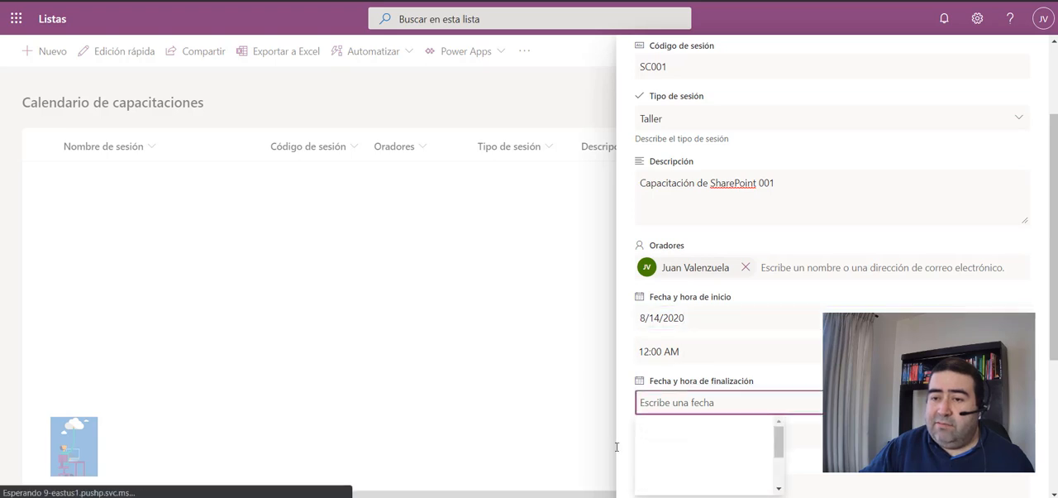
scroll(720, 413, "down", 1)
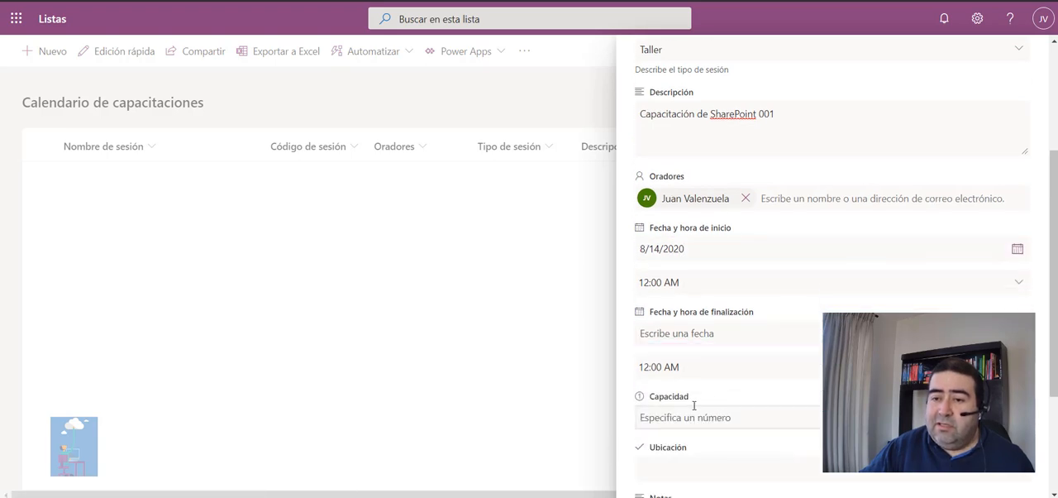
scroll(686, 372, "down", 2)
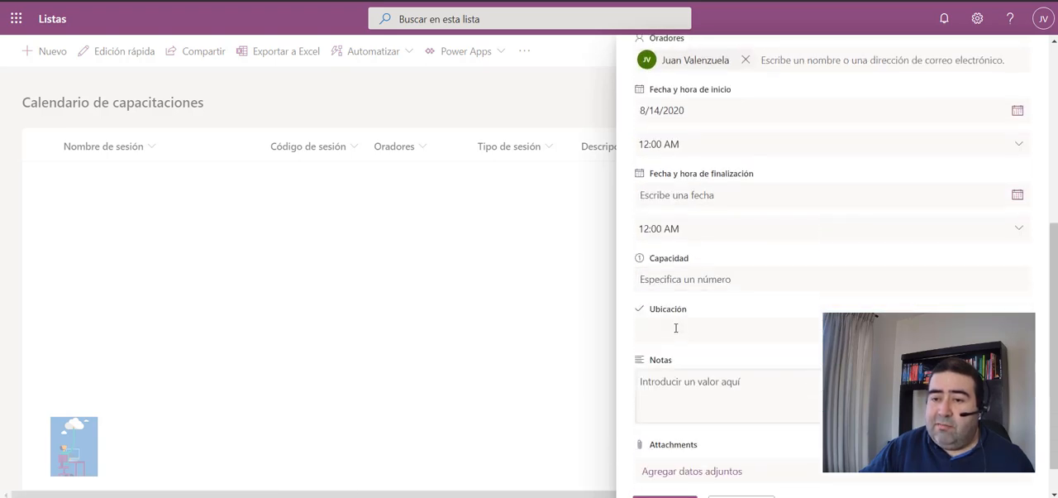
left_click(667, 229)
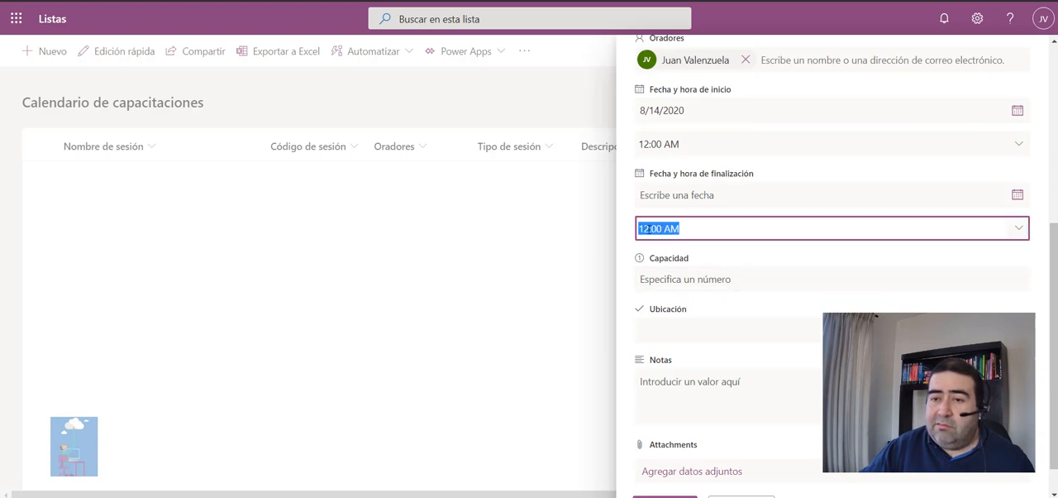
left_click(648, 229)
left_click_drag(649, 229, 633, 231)
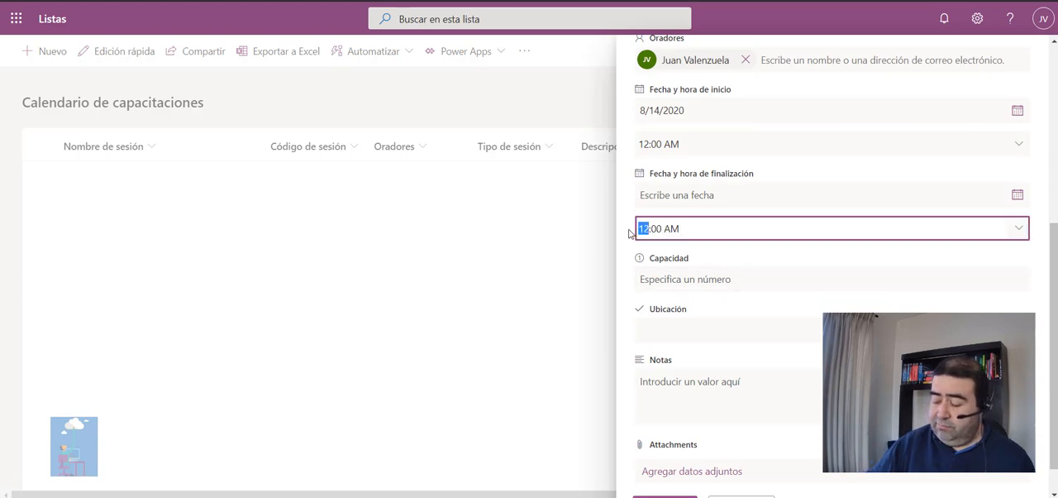
type("09")
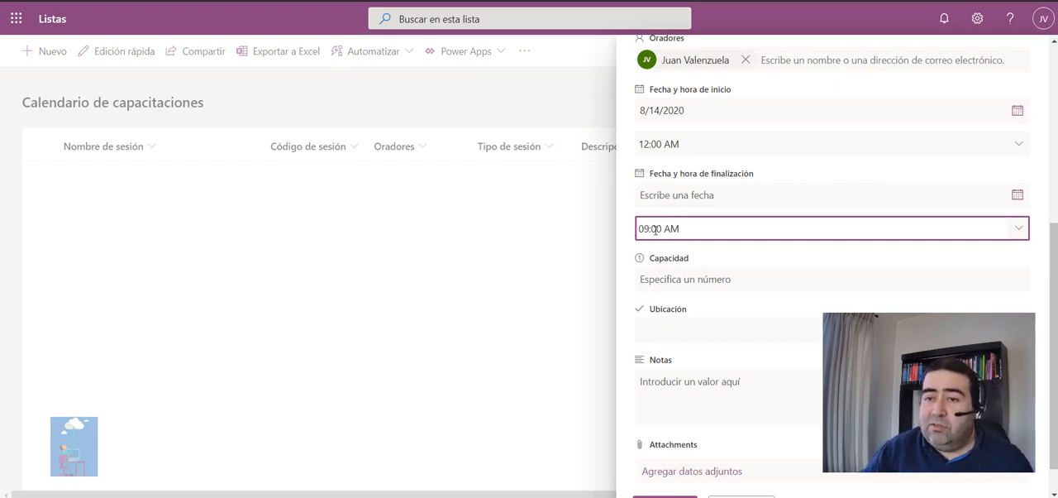
left_click(682, 226)
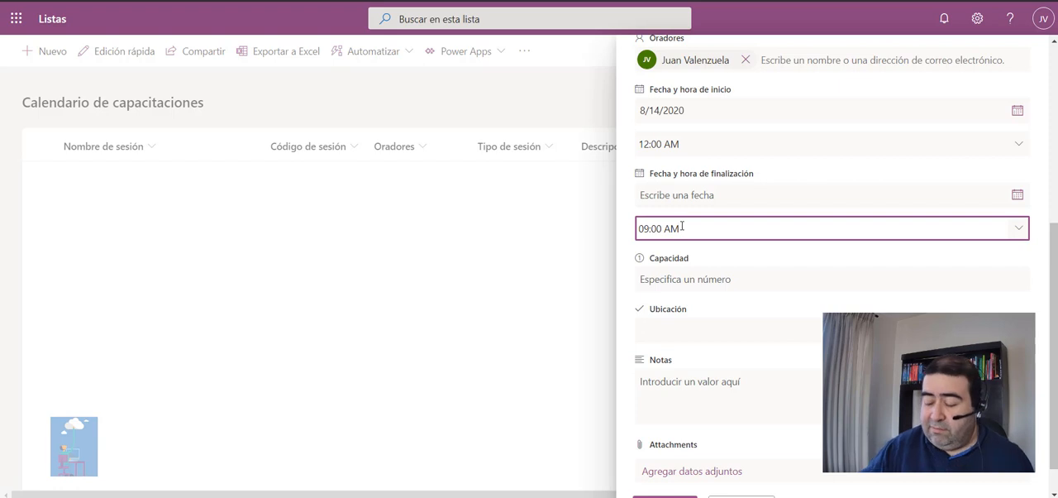
key("BackSpace")
key("BackSpace")
key("BackSpace")
type("PM")
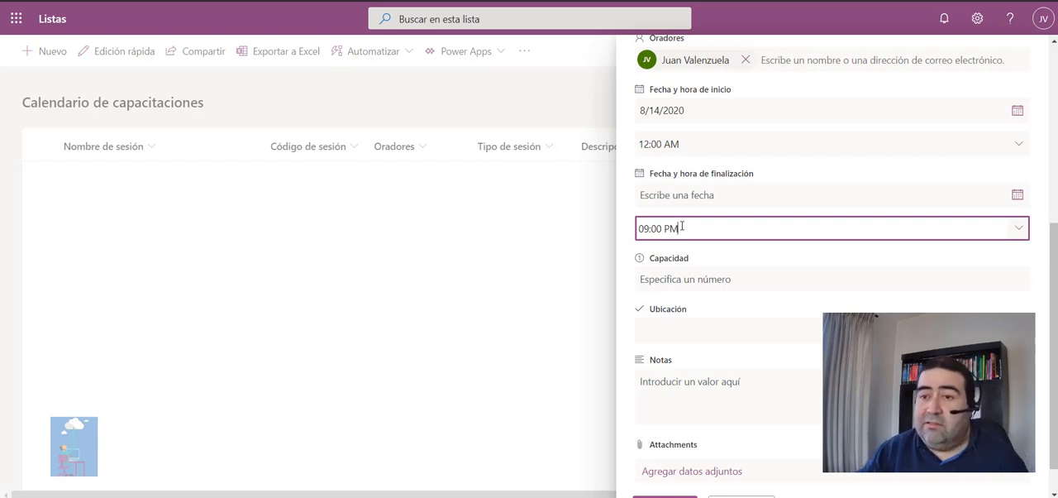
Set the session's end date to 8/14/2020 using the calendar.
left_click(715, 196)
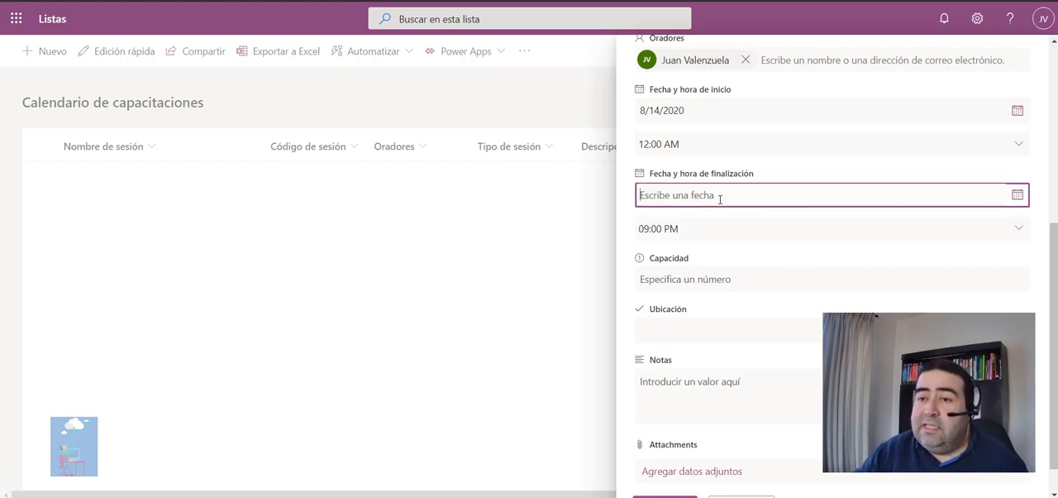
left_click(1017, 196)
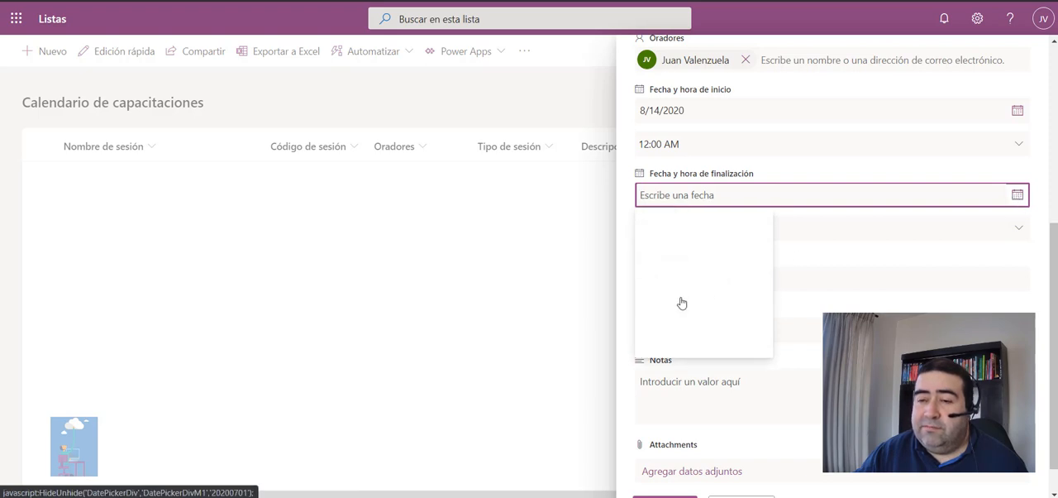
left_click(742, 283)
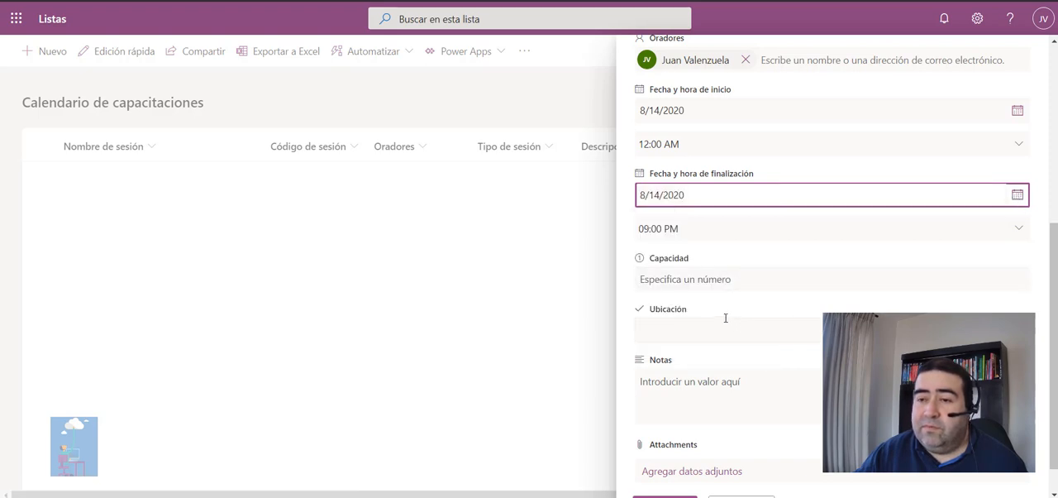
Choose Seattle as the session's Ubicación.
left_click(709, 338)
scroll(711, 331, "down", 1)
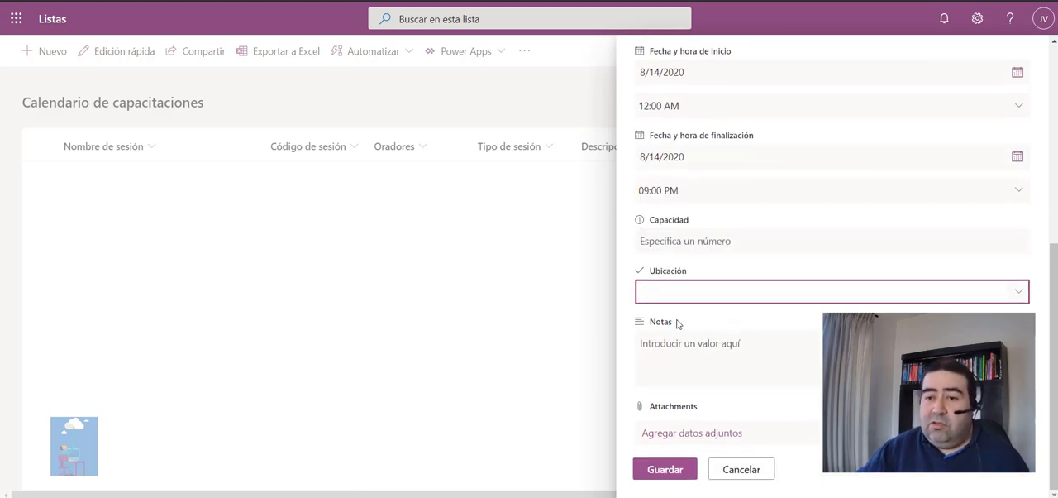
left_click(1016, 294)
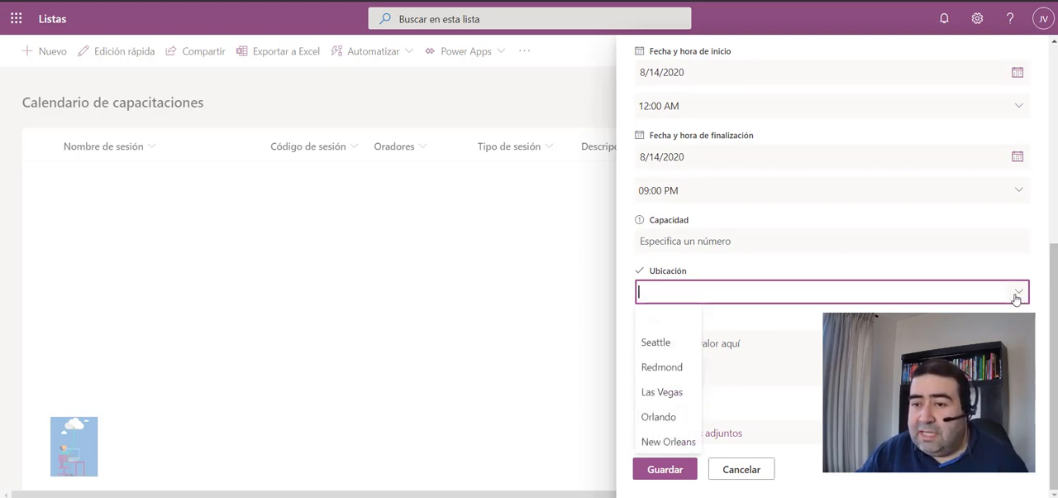
left_click(657, 343)
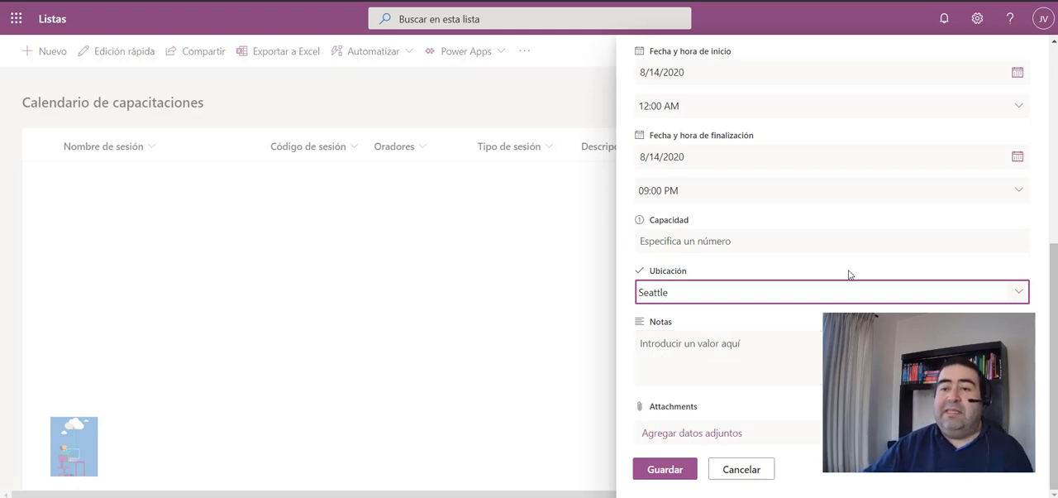
Enter "jkdjhsadjhkd djiksand sd dnhdsankldds a" as the session's notes and save the new item.
left_click(733, 360)
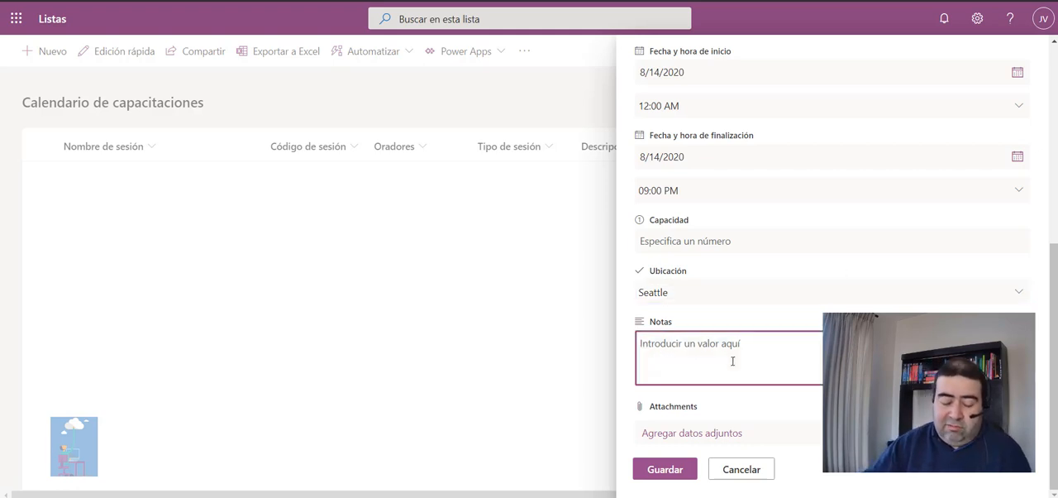
type("jkdjhsadjhkd djiksand ")
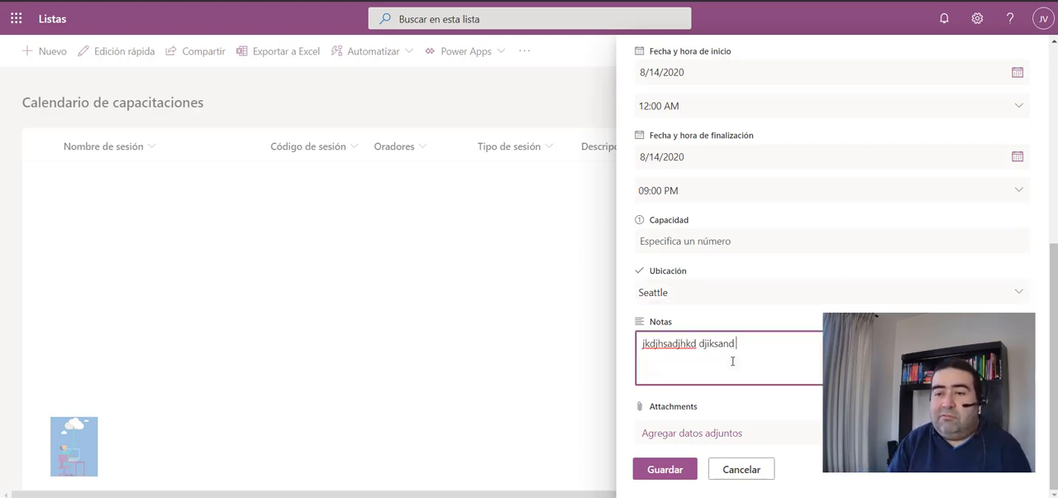
type("sd dnhdsankldds a")
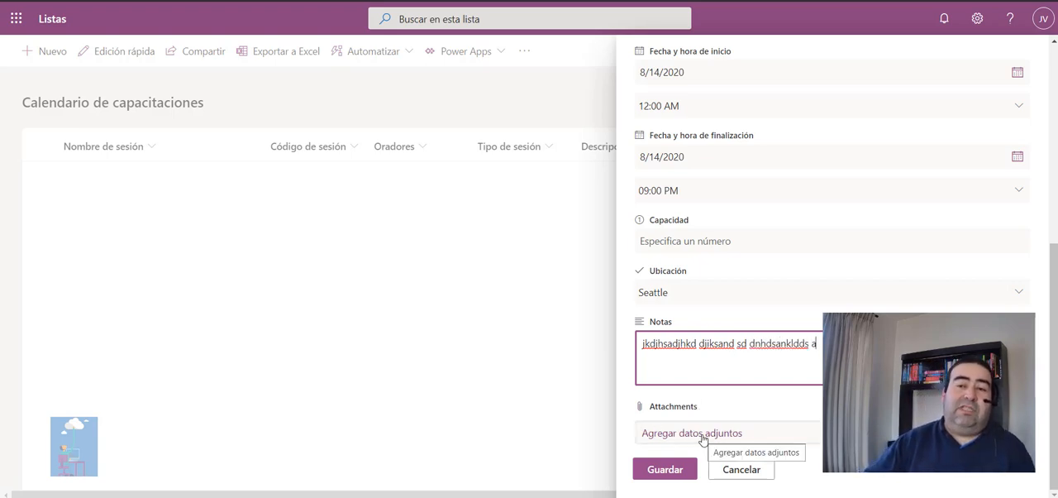
left_click(661, 470)
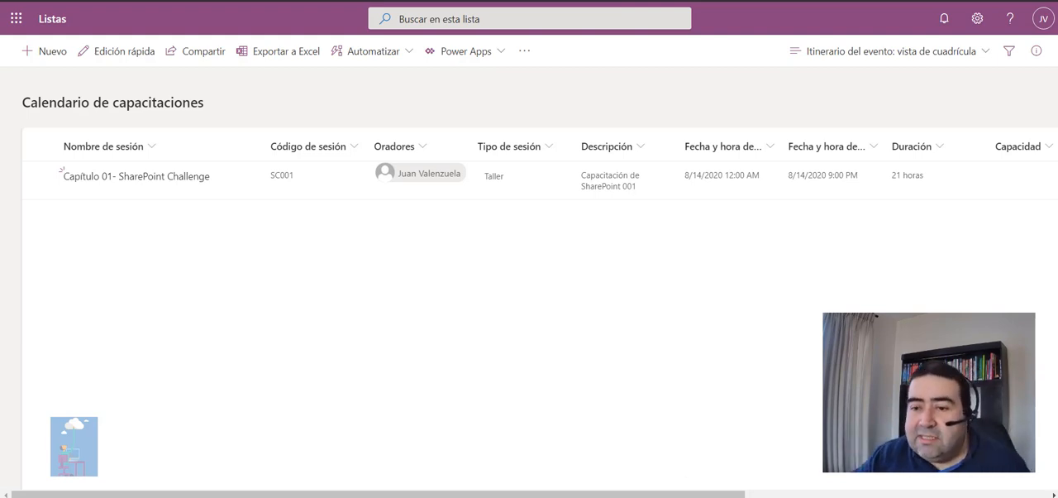
Review the saved session across all the list's columns and the column types available for a new column.
scroll(662, 469, "right", 2)
scroll(530, 174, "right", 4)
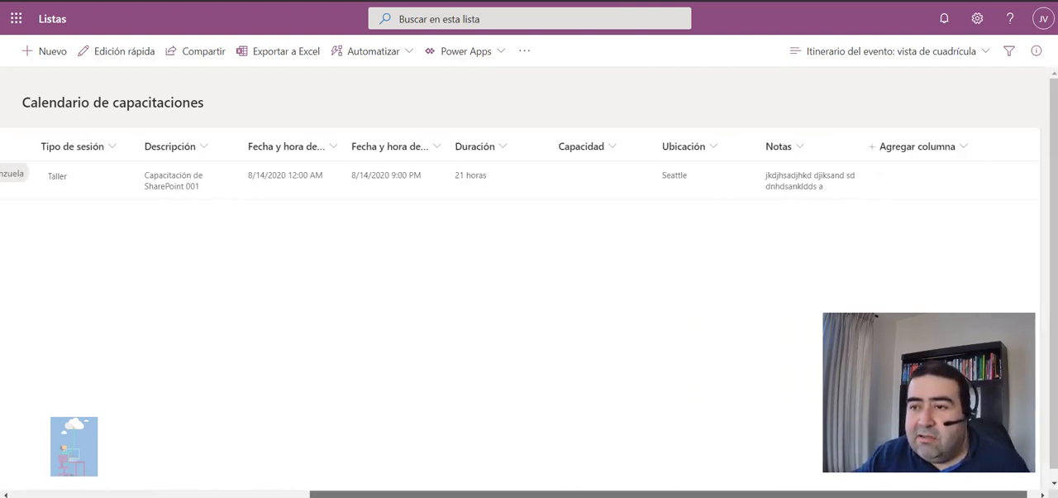
scroll(529, 174, "left", 5)
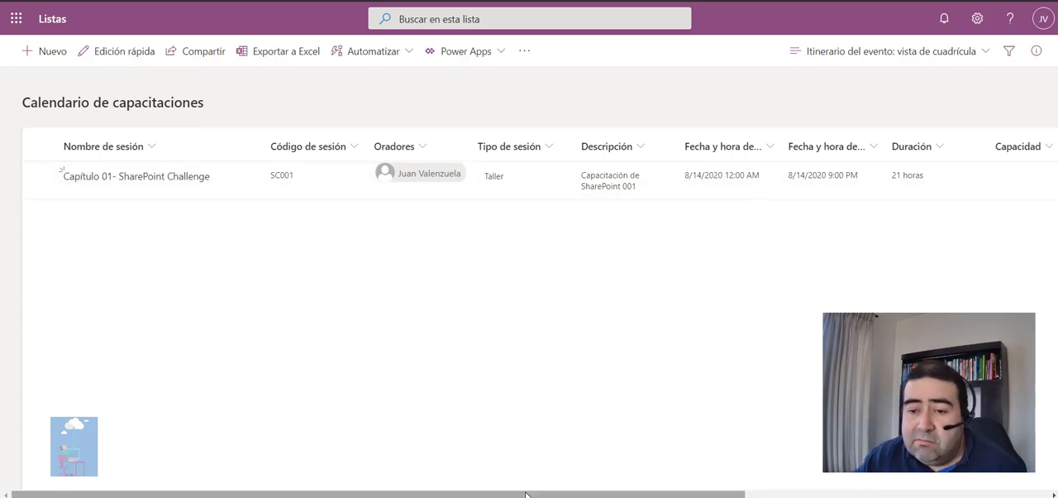
left_click_drag(563, 494, 472, 466)
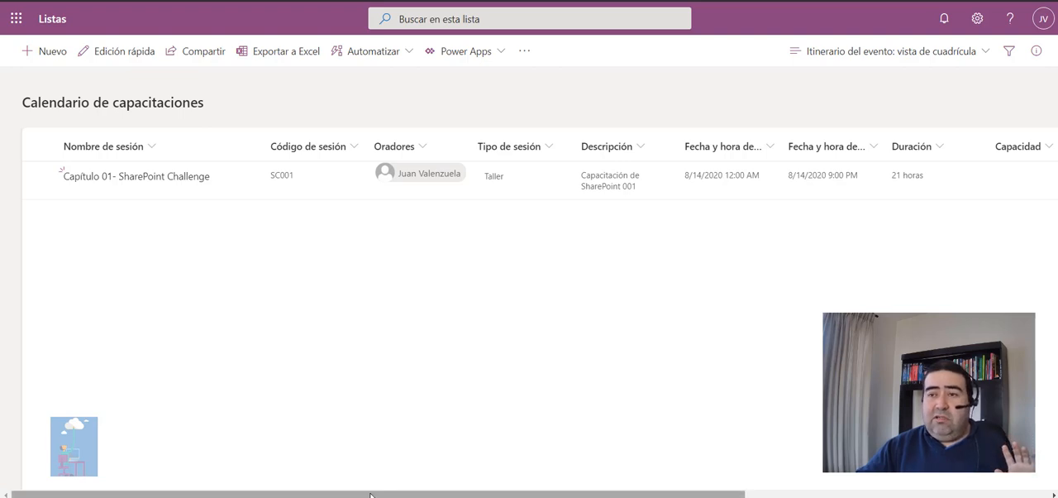
left_click_drag(370, 495, 695, 488)
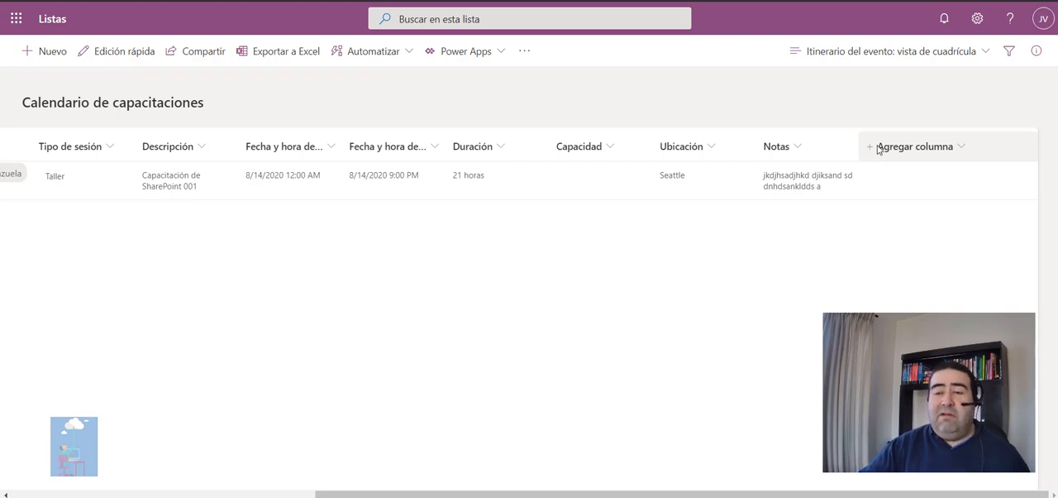
left_click(960, 147)
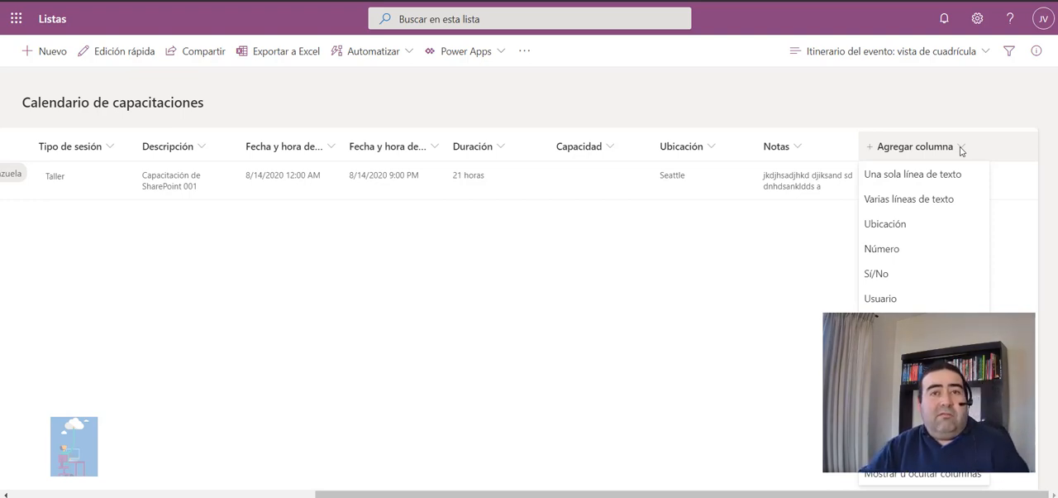
left_click(794, 263)
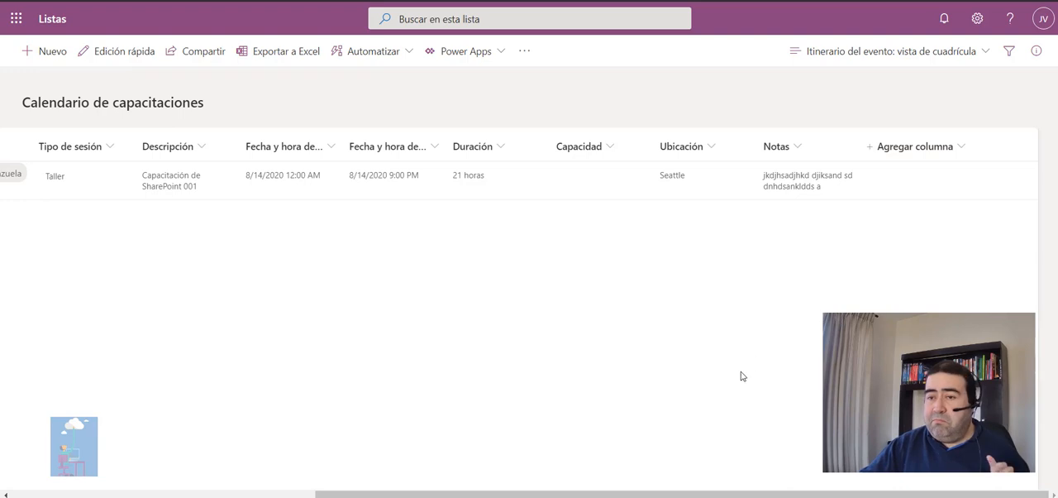
left_click_drag(789, 494, 393, 492)
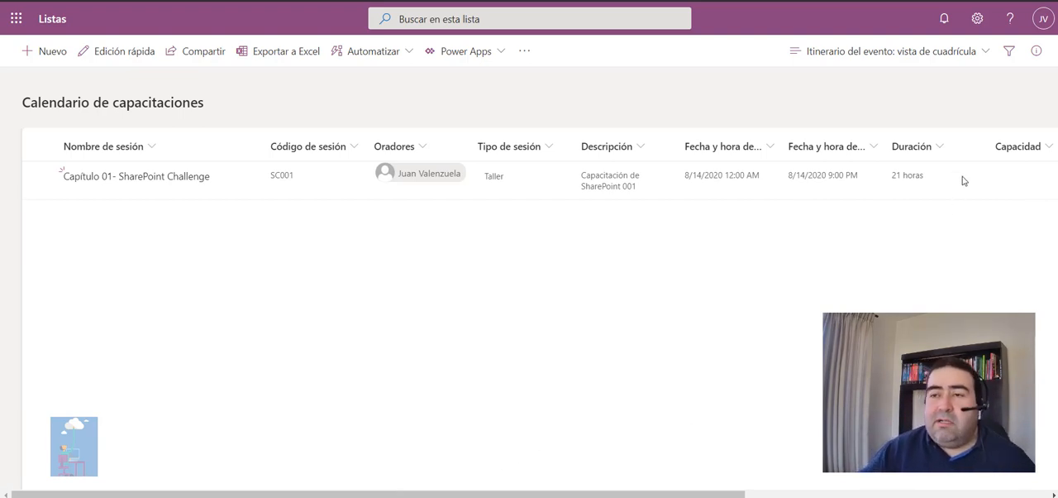
Go to the settings of the Calendario de capacitaciones list and open its Ubicación column for editing.
left_click(978, 18)
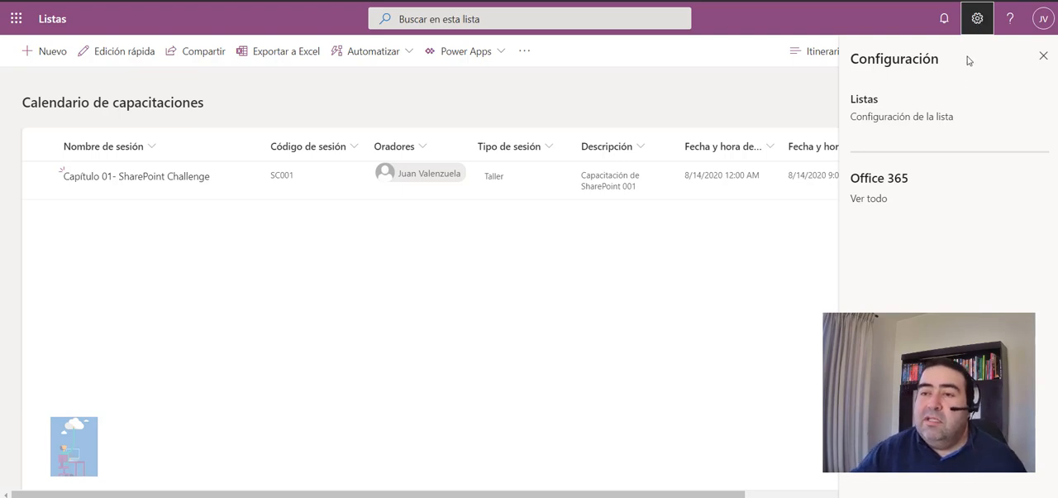
left_click(921, 122)
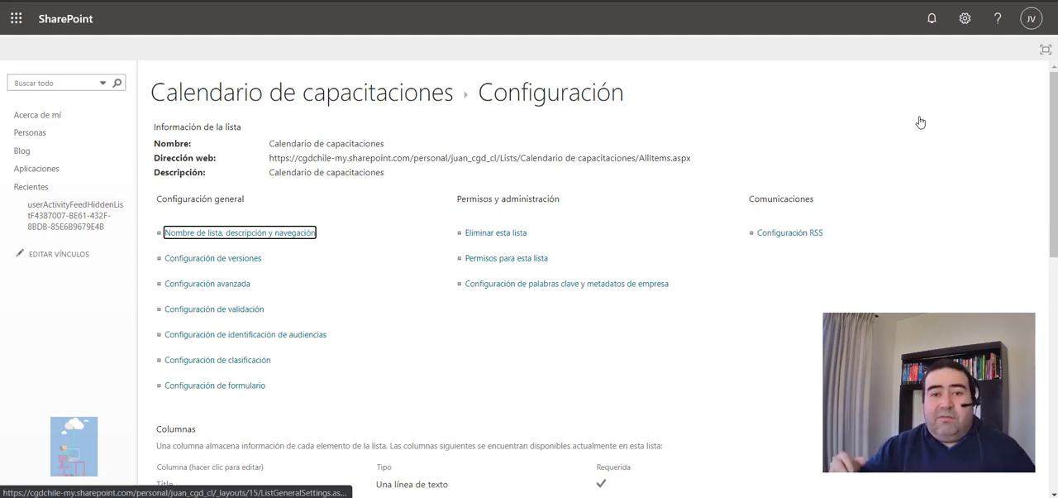
scroll(645, 272, "down", 3)
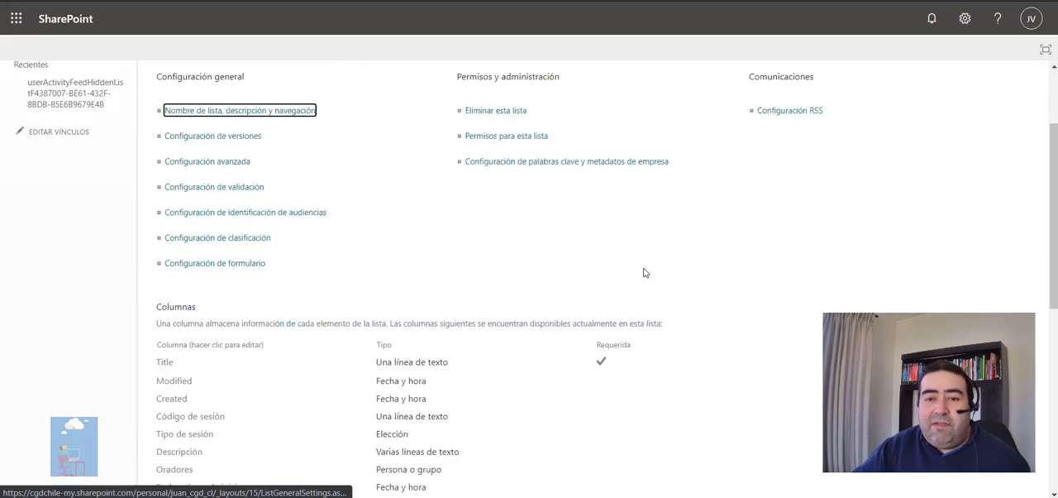
scroll(642, 272, "down", 2)
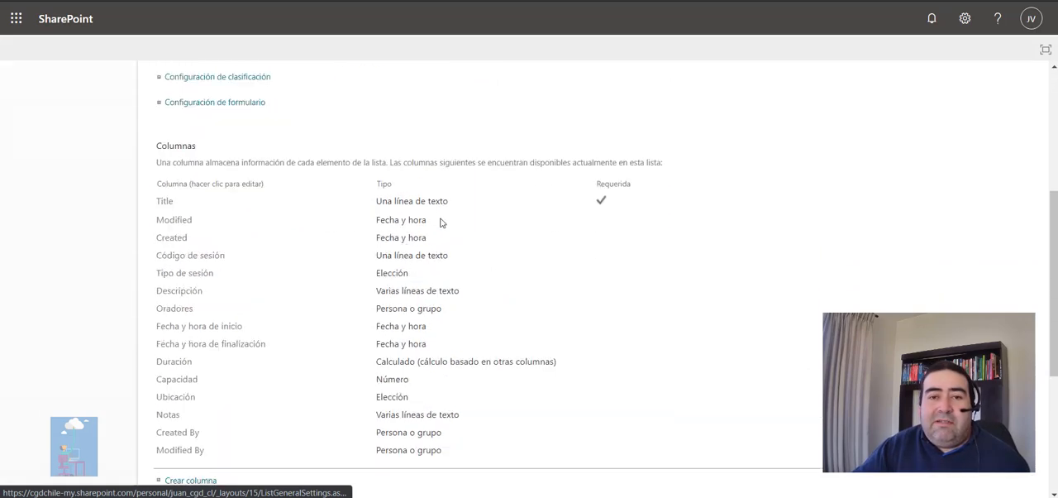
scroll(169, 320, "down", 1)
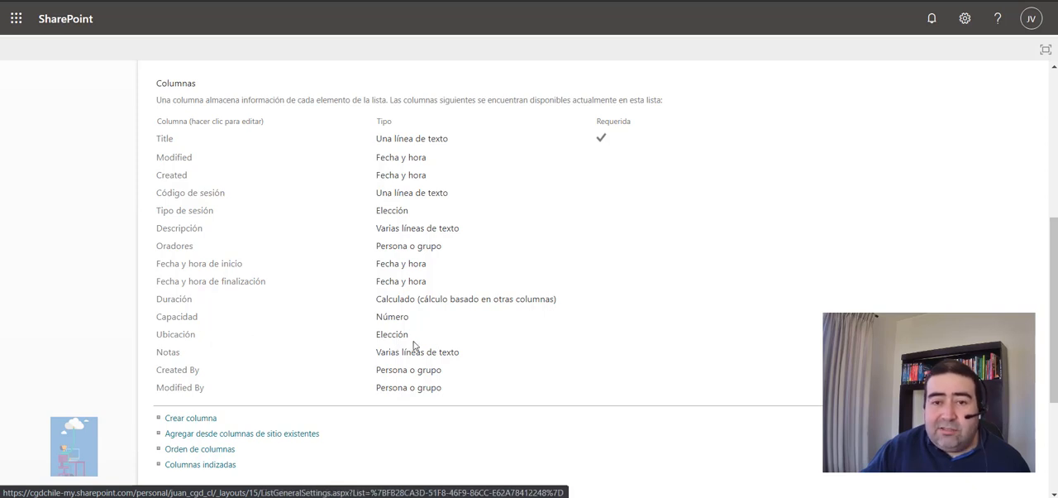
left_click(175, 336)
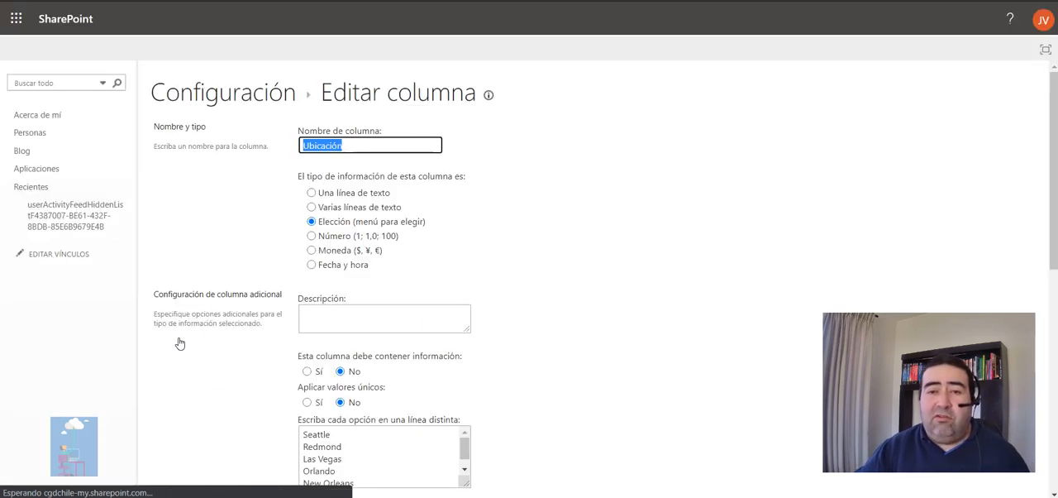
Add Talca, Santiago and Chillán as new options at the end of the Ubicación column's choice list.
scroll(371, 334, "down", 3)
left_click(368, 343)
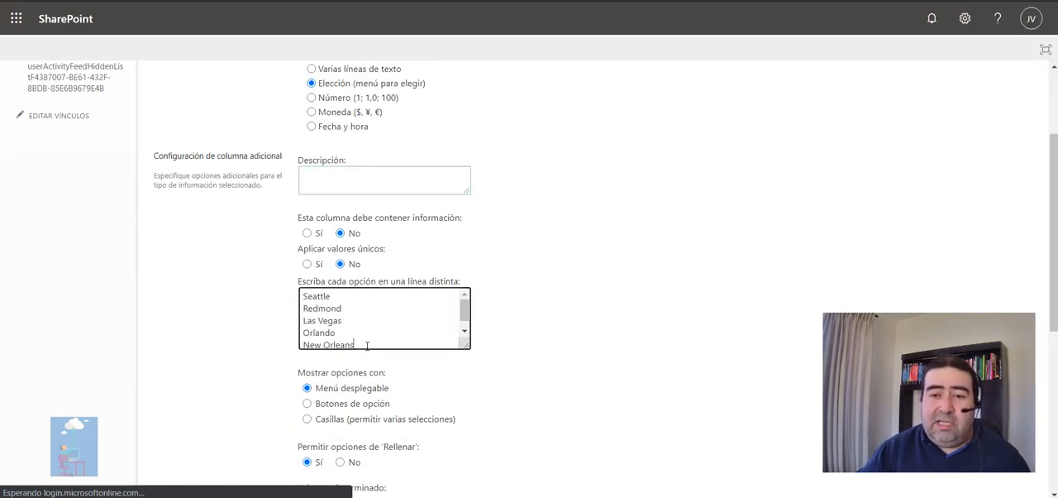
scroll(412, 336, "down", 1)
double_click(390, 330)
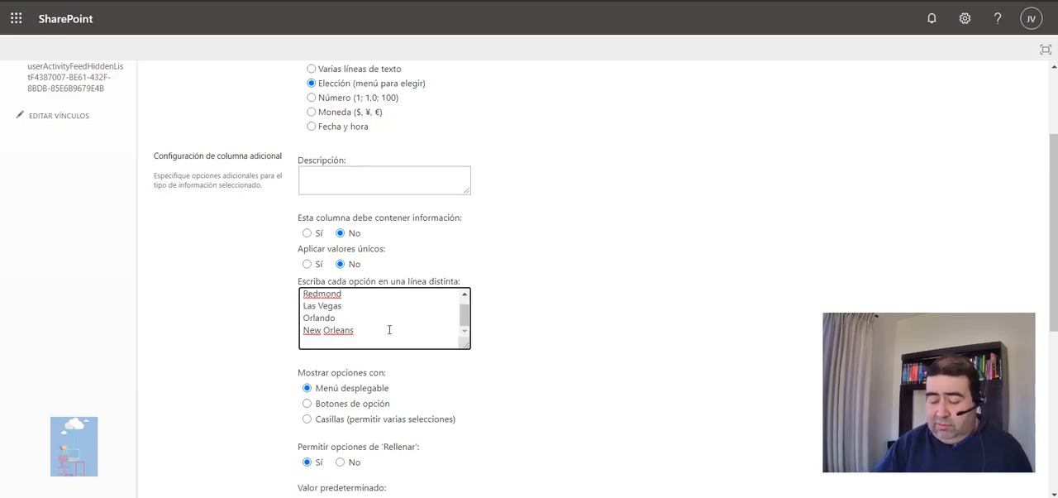
key("Return")
type("Talca")
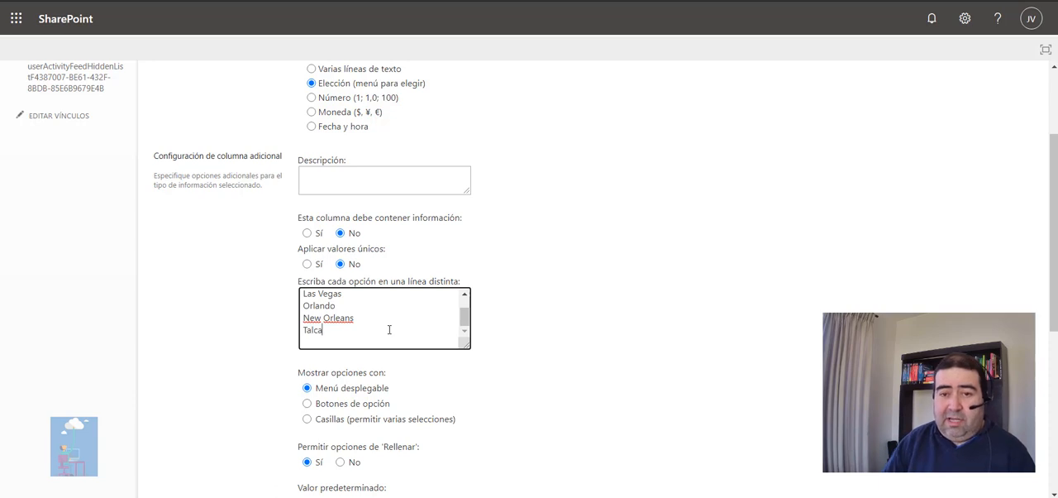
key("Return")
type("Santiago")
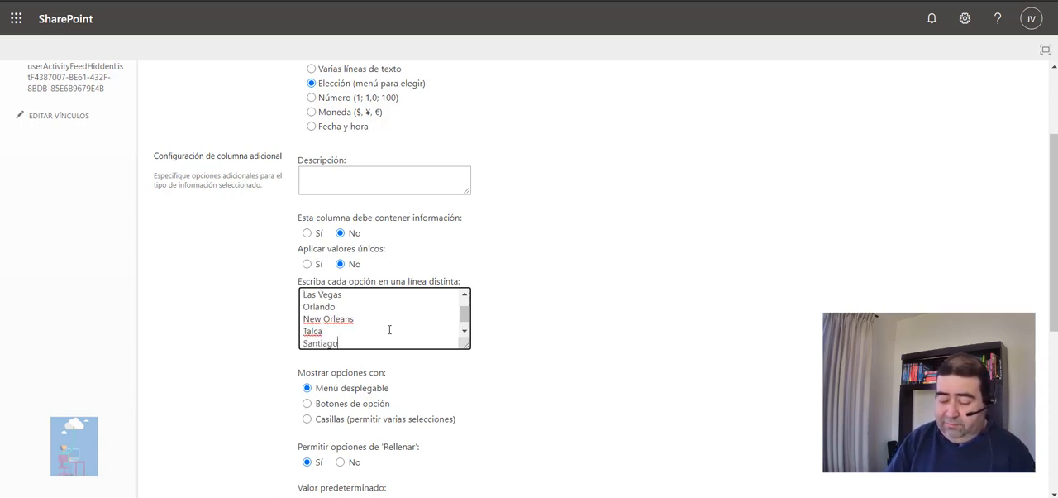
key("Return")
type("C")
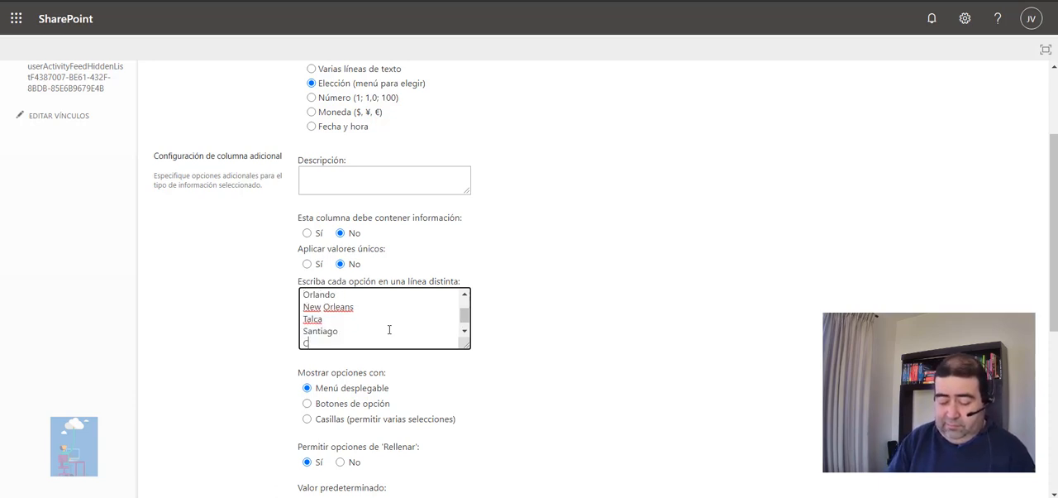
type("hile")
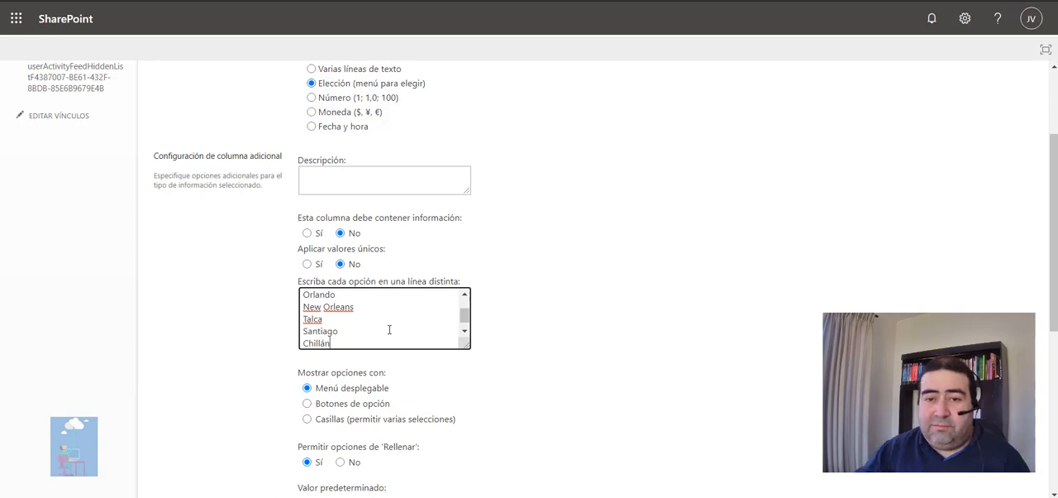
Review the remaining Ubicación column settings and save the column.
scroll(446, 281, "down", 4)
scroll(279, 174, "up", 2)
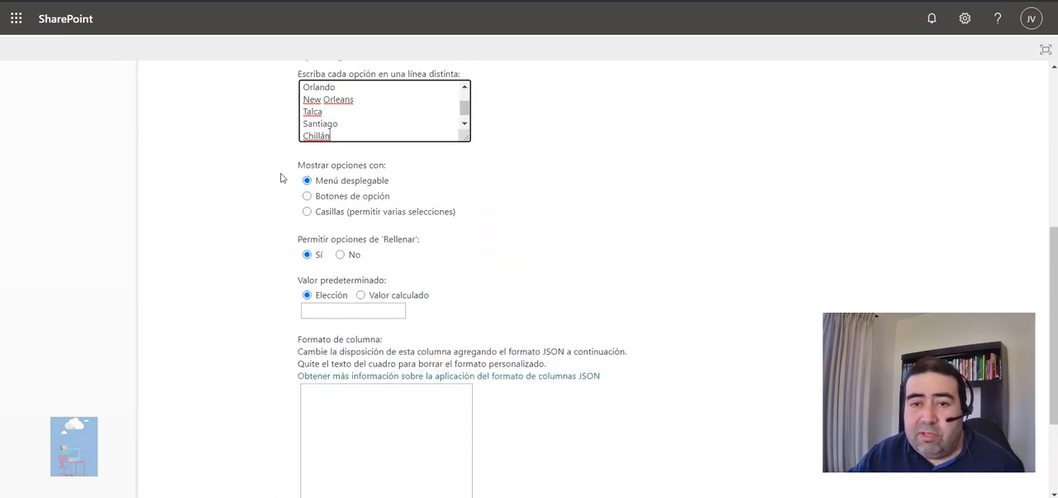
scroll(796, 373, "down", 2)
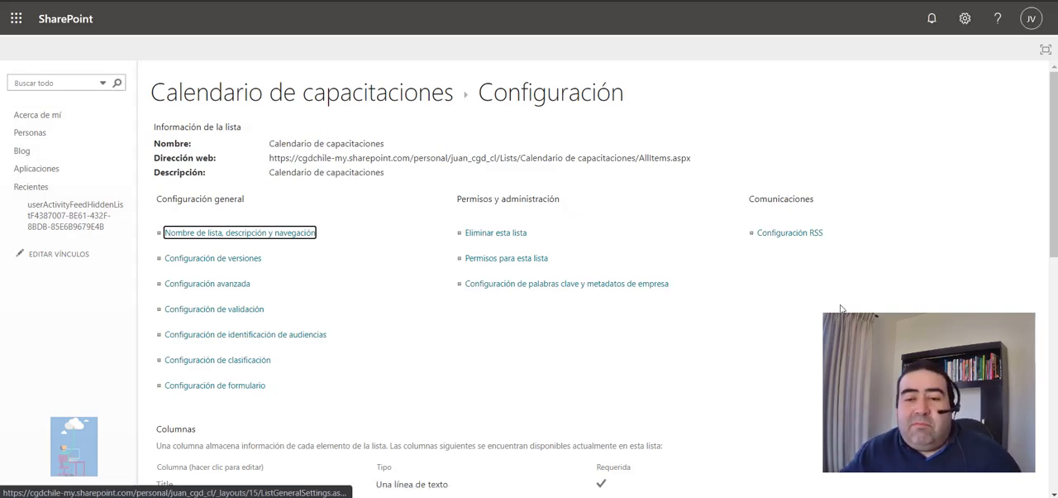
Look over the list's configured columns and views, and return to the Calendario de capacitaciones list.
scroll(742, 357, "down", 1)
scroll(743, 357, "down", 6)
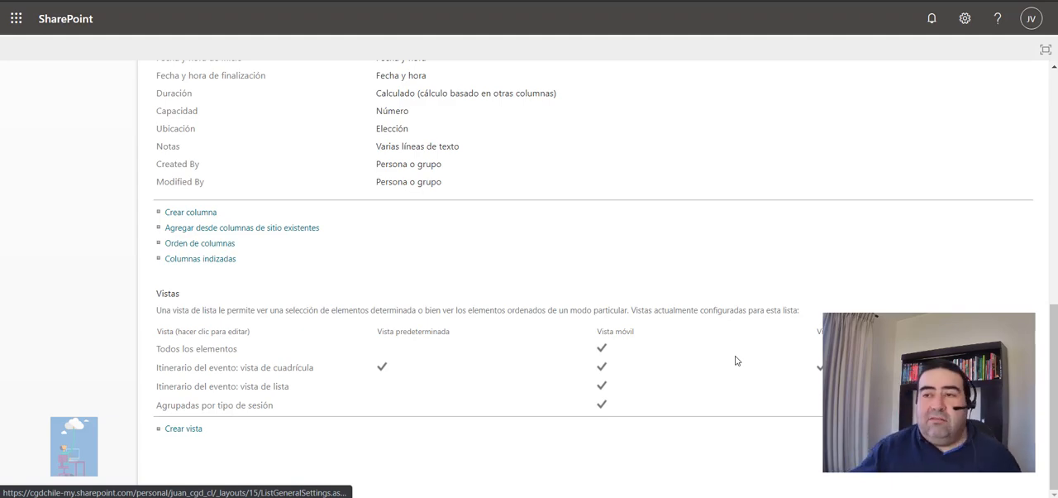
left_click_drag(1055, 395, 1054, 162)
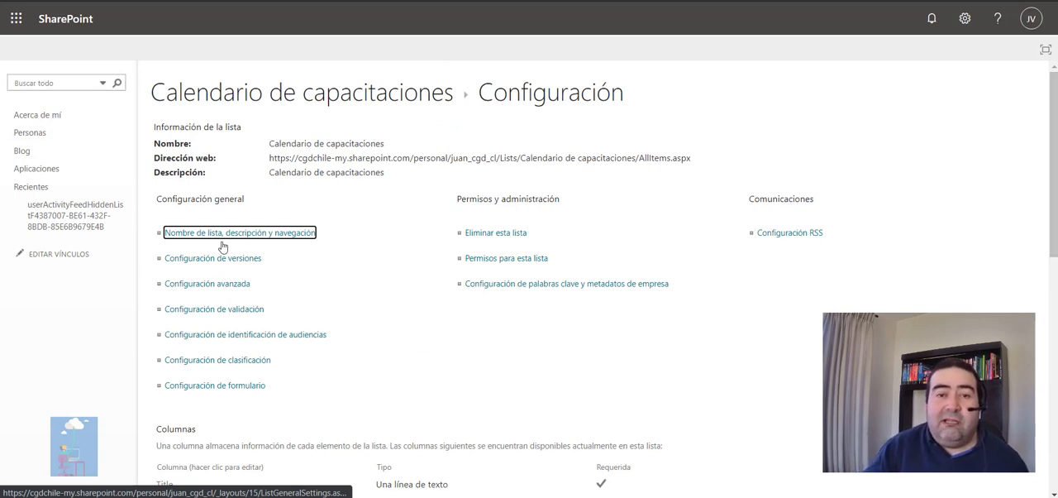
left_click(305, 106)
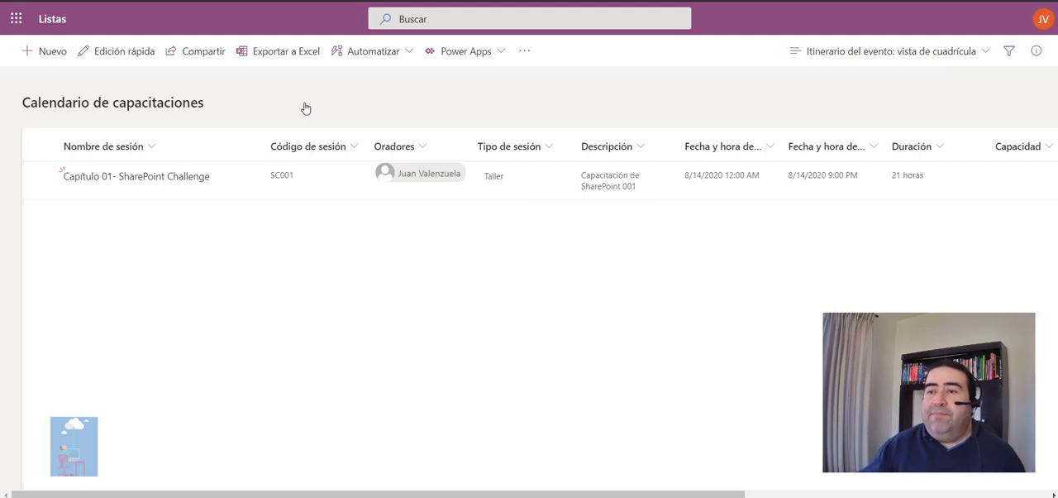
Examine the column options of Duración and Fecha y hora de inicio, and the date columns offered for setting a reminder.
left_click(940, 150)
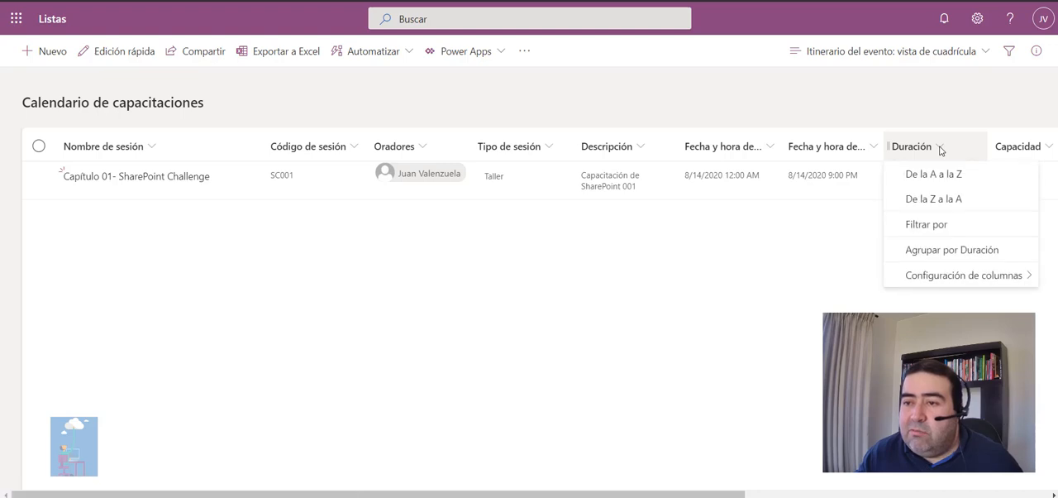
mouse_move(943, 278)
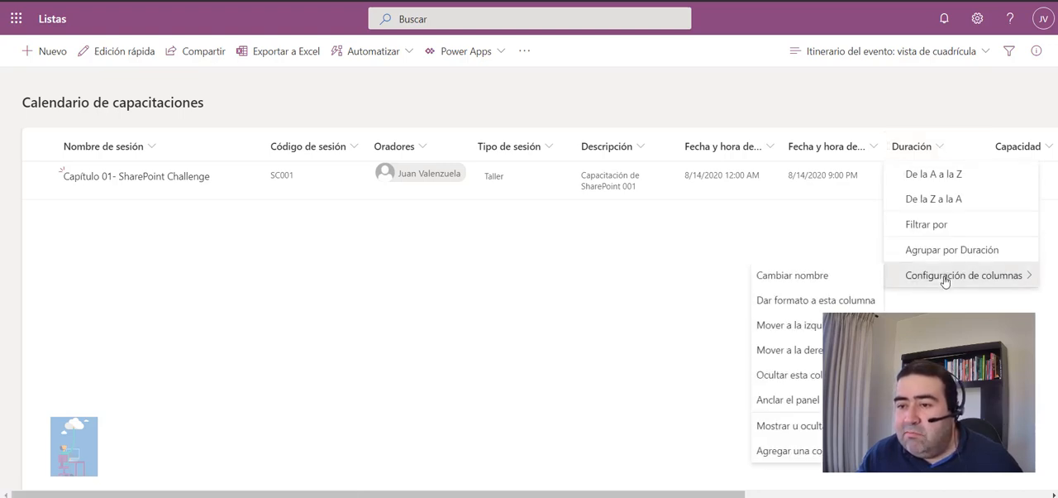
left_click(770, 151)
left_click(771, 152)
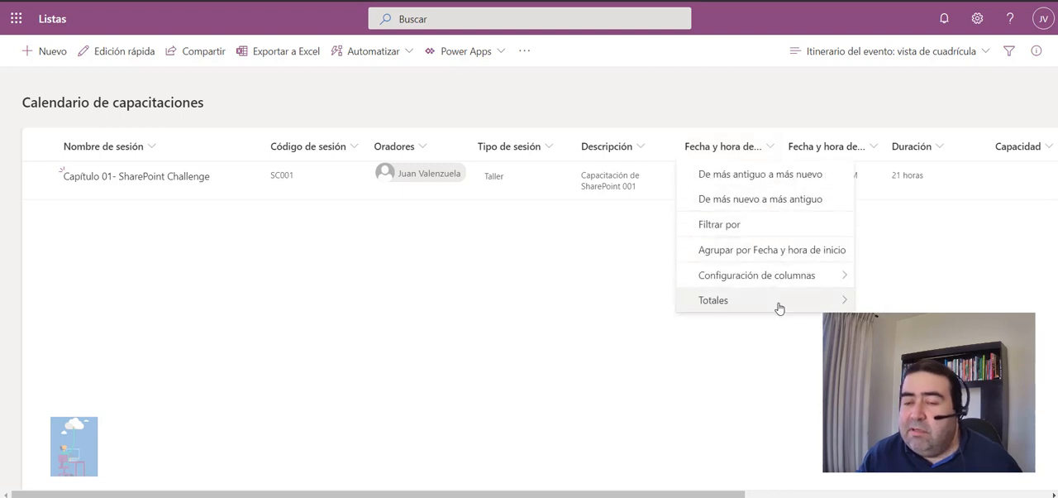
mouse_move(779, 308)
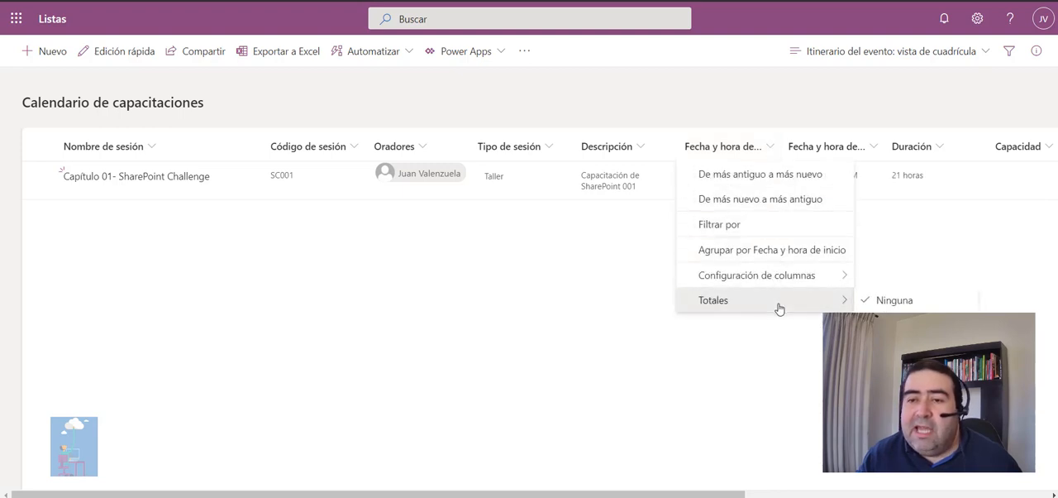
left_click(585, 303)
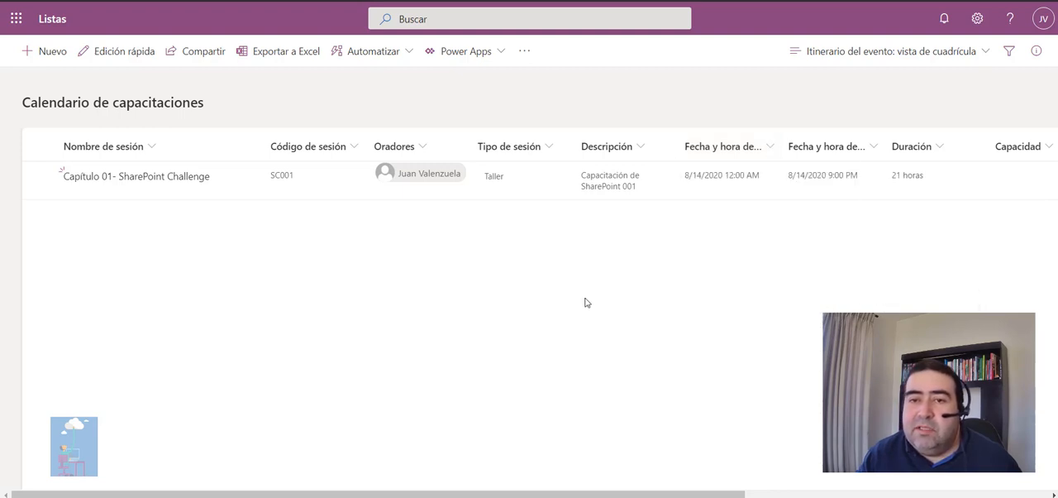
left_click(396, 58)
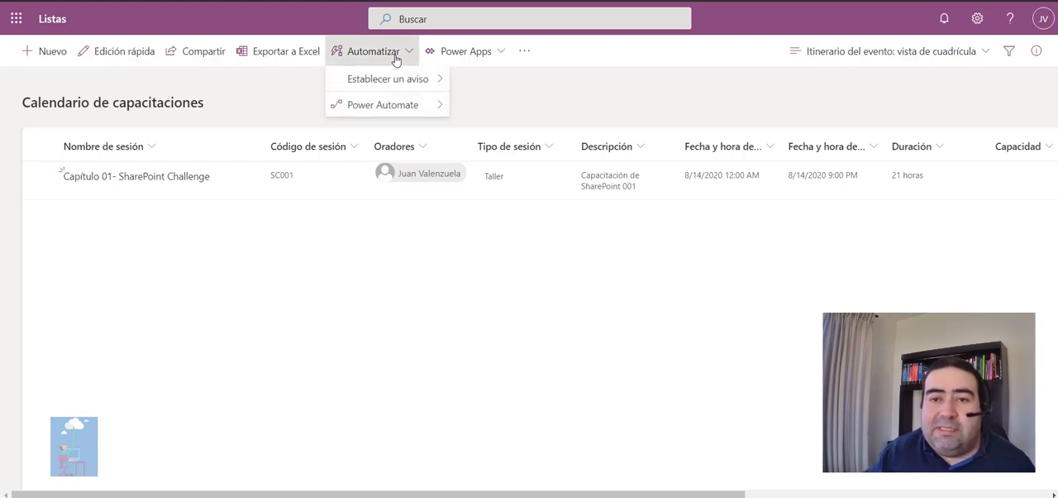
mouse_move(396, 87)
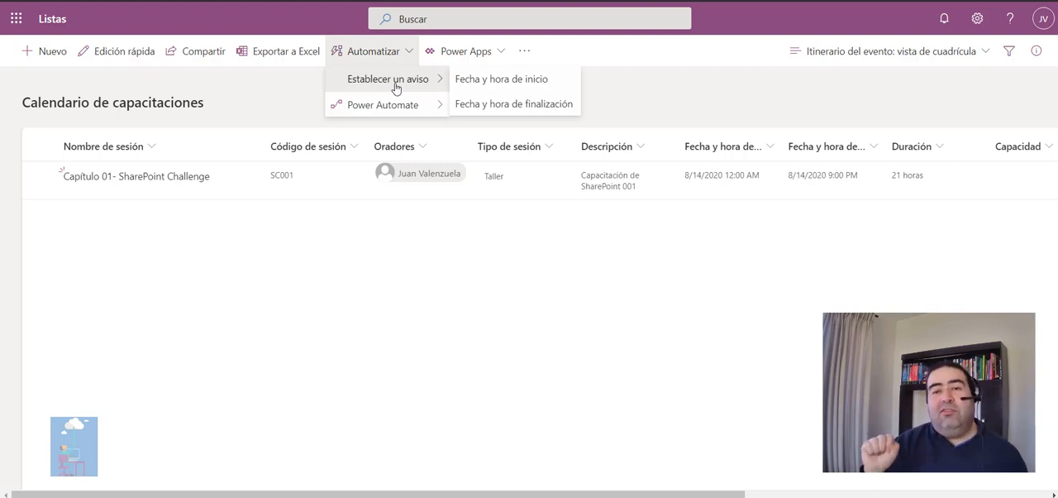
mouse_move(396, 106)
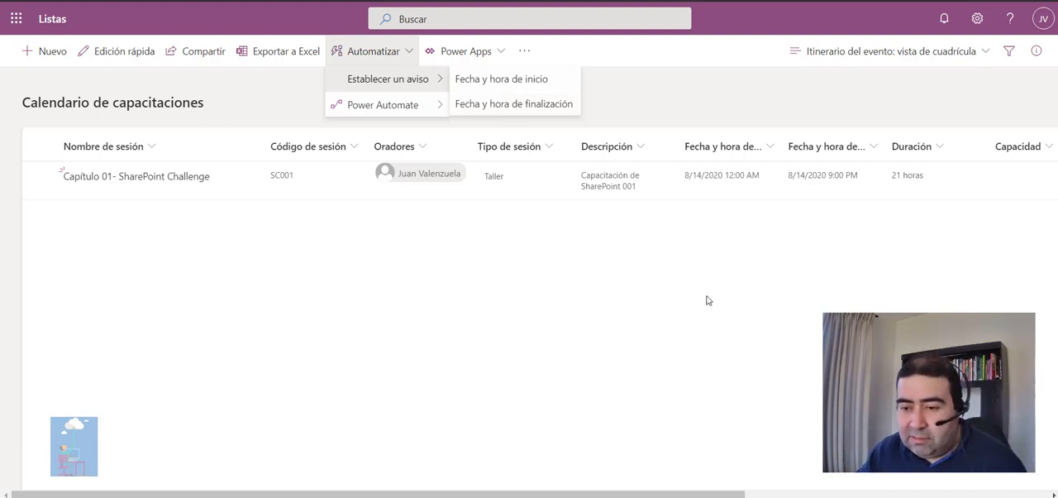
left_click(780, 486)
Create a Fecha y hora column named "Fecha Evaluación" after the Notas column and save it.
left_click_drag(746, 493, 1046, 489)
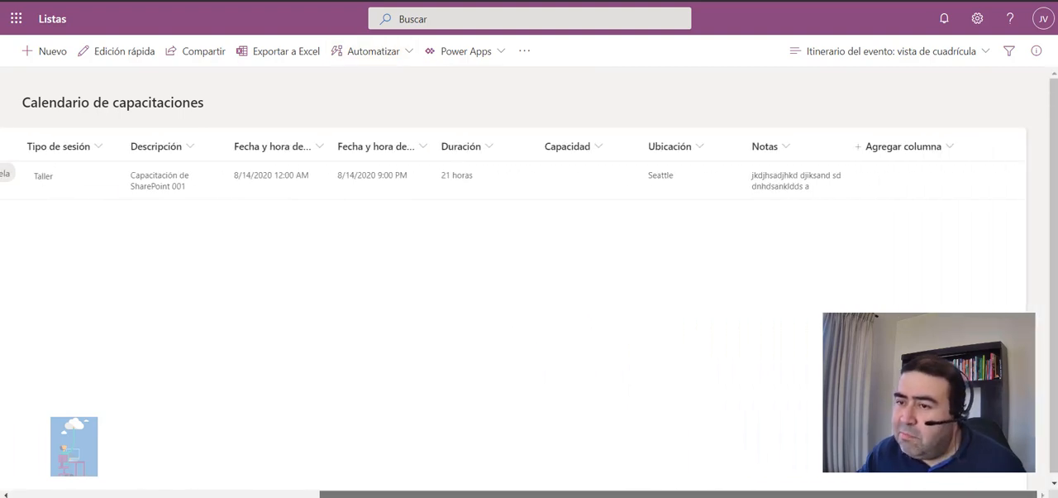
left_click(962, 149)
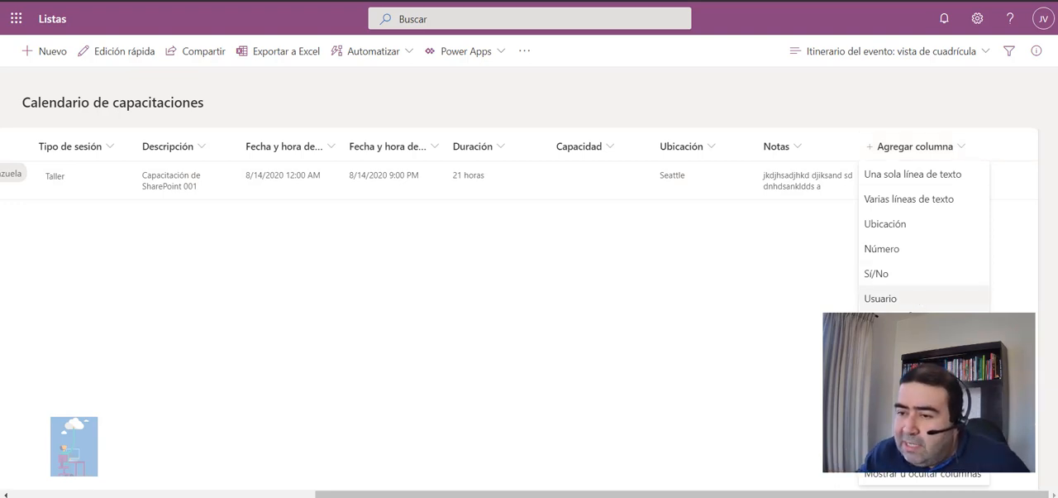
left_click(918, 324)
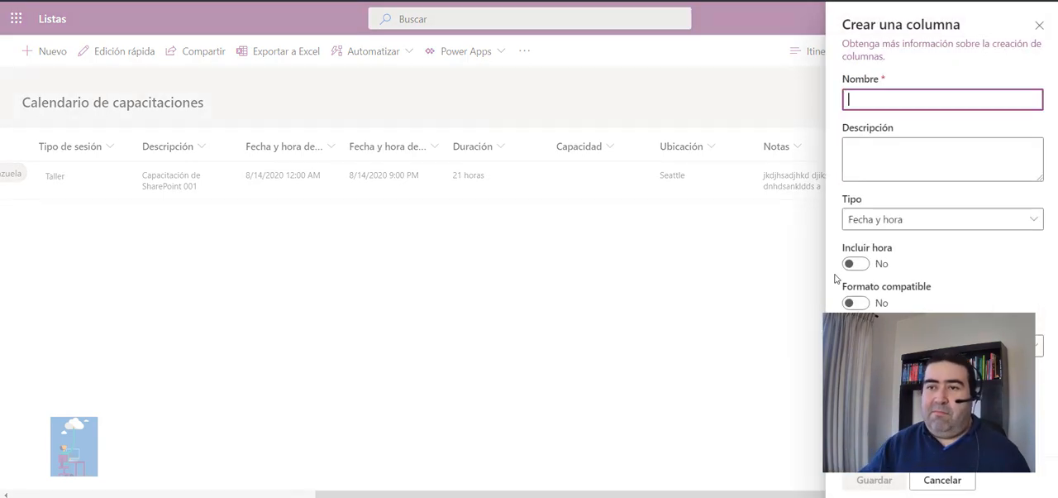
type("Fec")
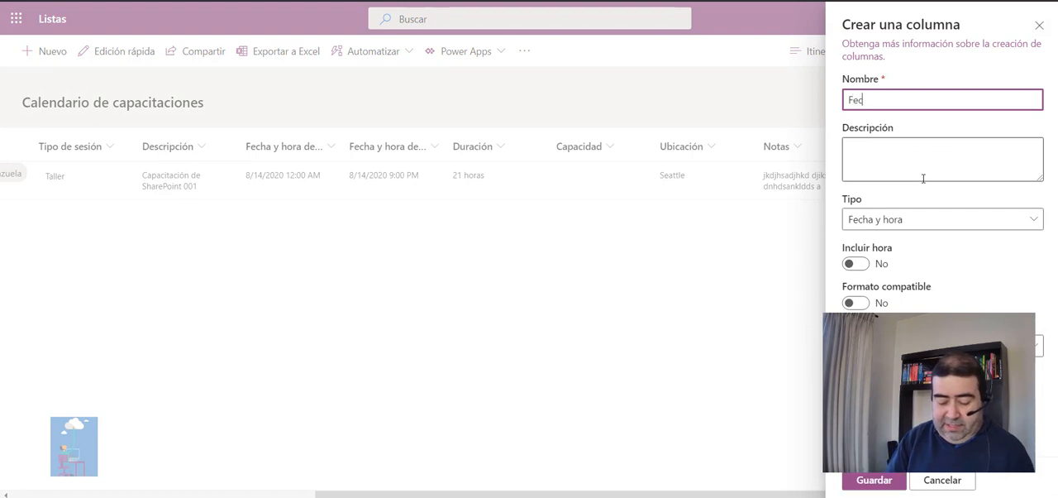
type("ha Evaluaci")
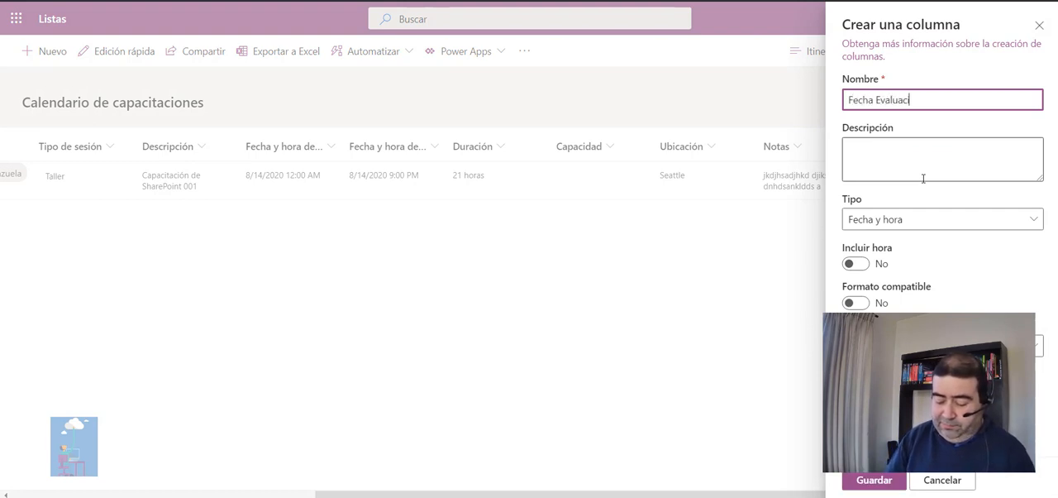
type("ón")
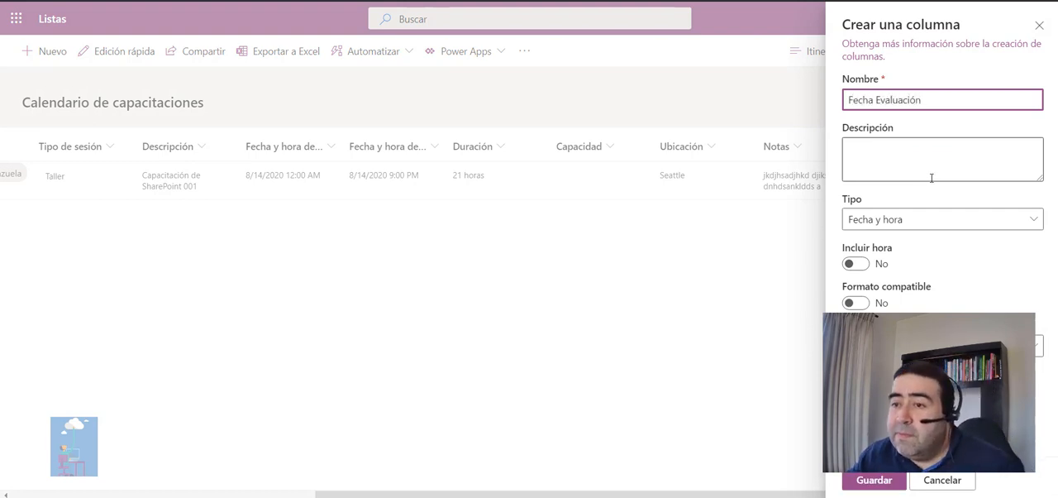
left_click(887, 221)
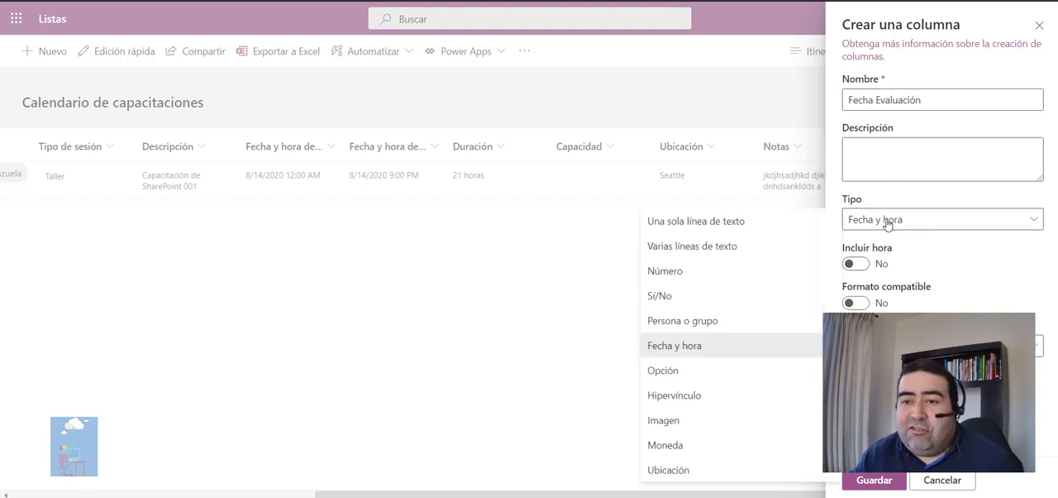
left_click(752, 350)
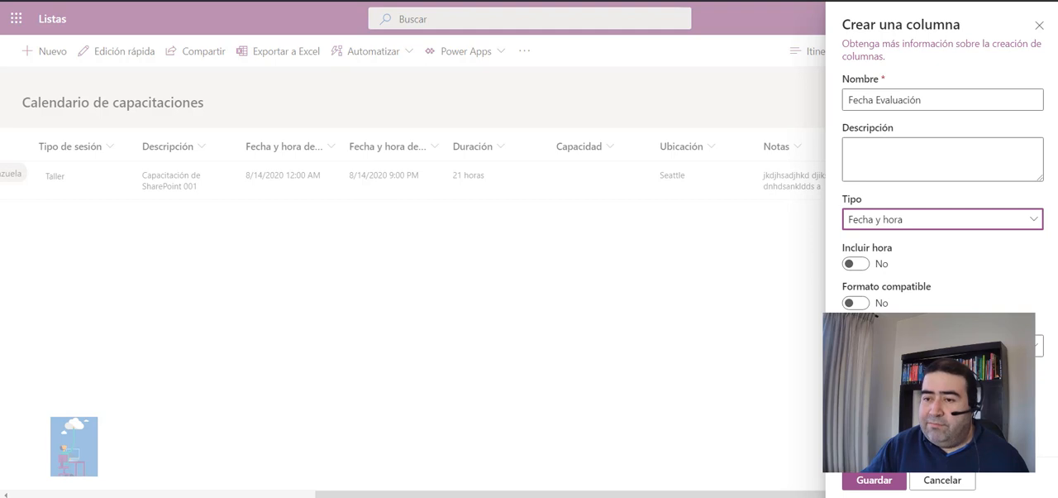
left_click(943, 346)
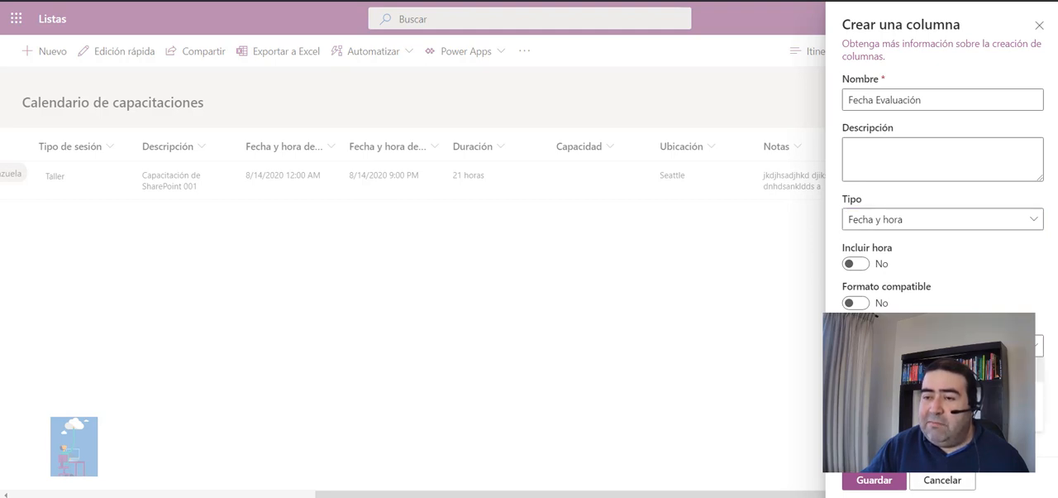
left_click(943, 369)
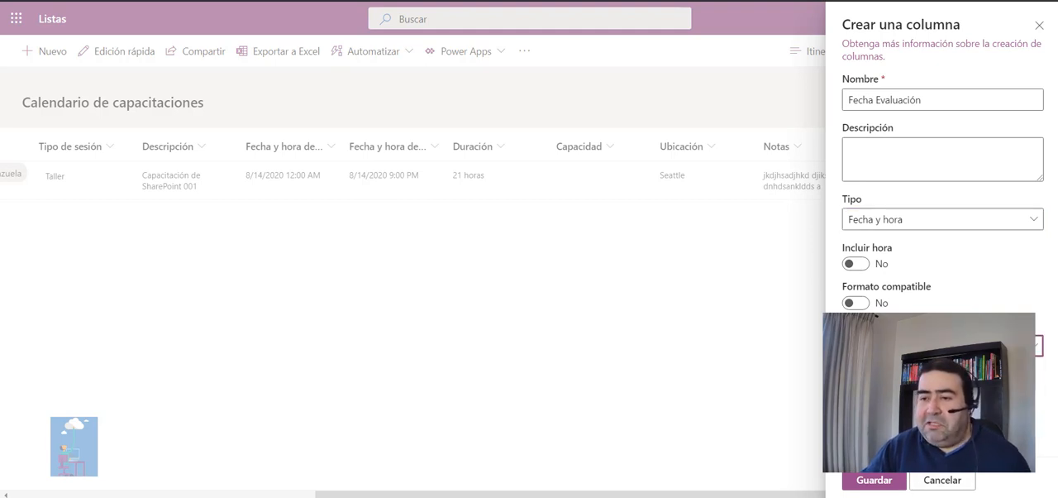
left_click(888, 486)
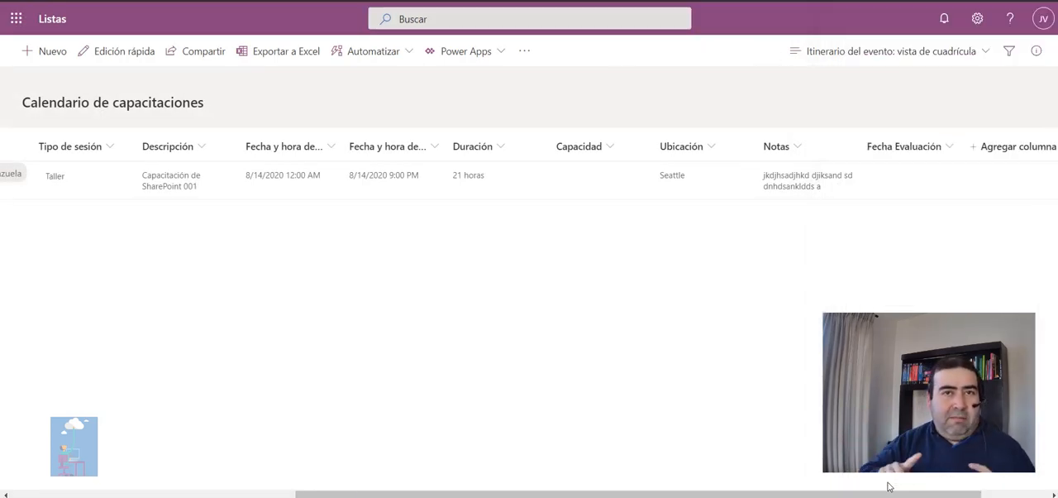
Start an email reminder based on the Fecha Evaluación column and accept the terms without opting in to promotional emails.
left_click(407, 51)
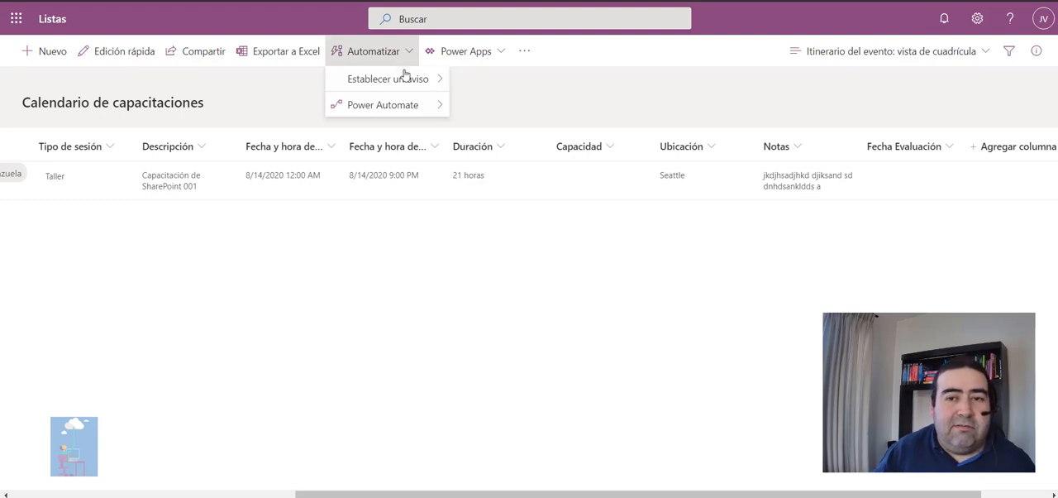
mouse_move(405, 79)
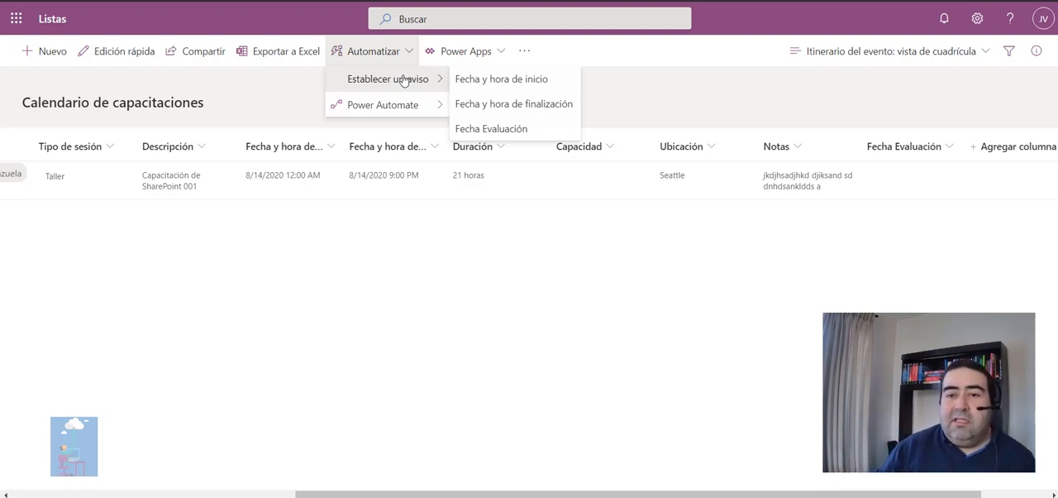
left_click(505, 130)
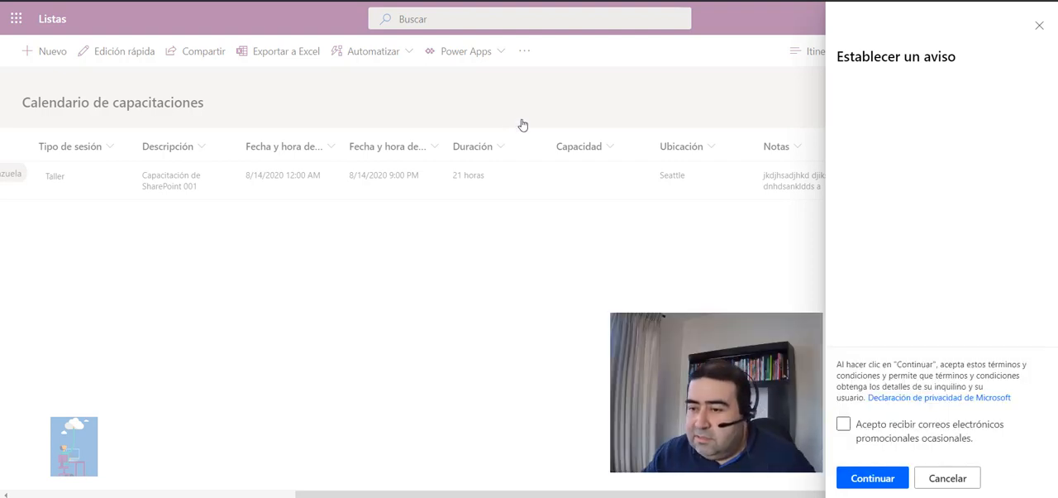
left_click(843, 426)
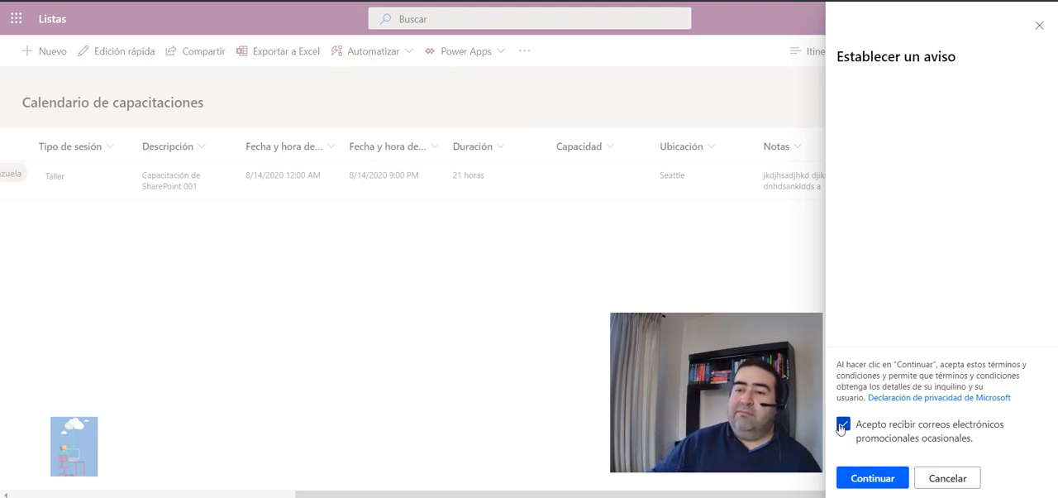
left_click(842, 426)
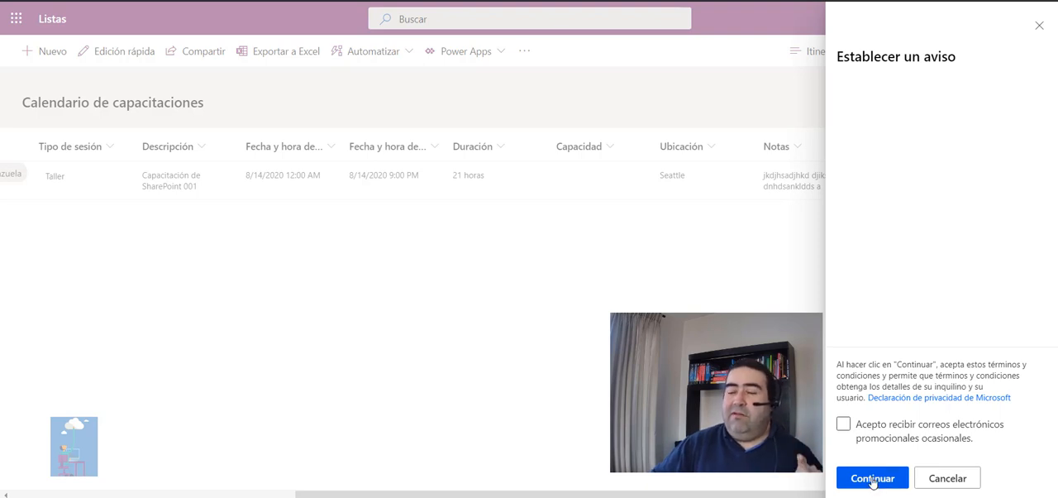
left_click(873, 479)
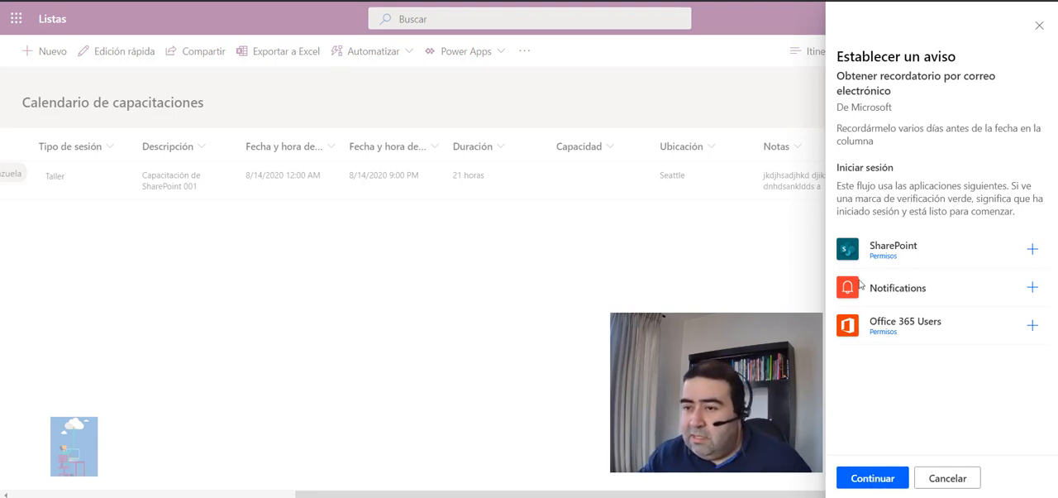
Sign in to the SharePoint, Notifications and Office 365 Users connections that the reminder flow requires.
left_click(1033, 250)
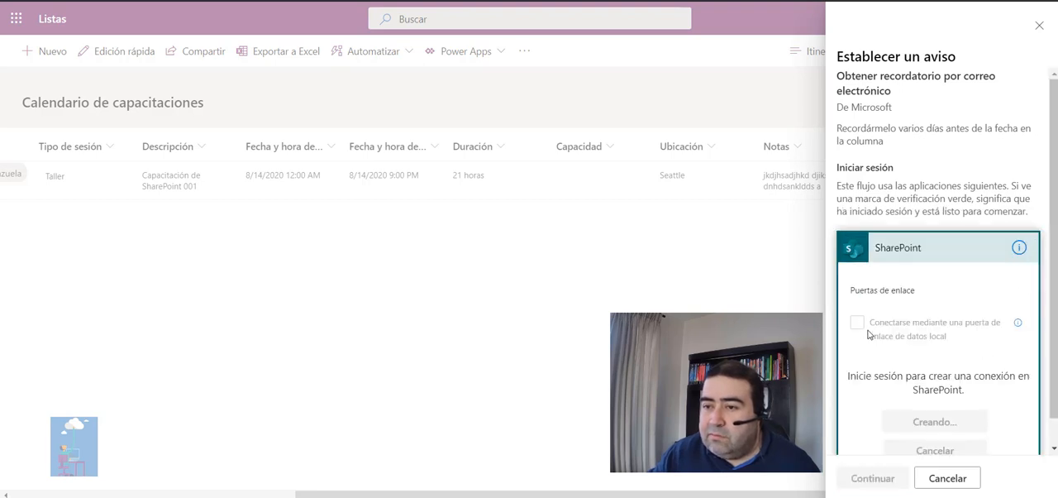
scroll(934, 343, "down", 1)
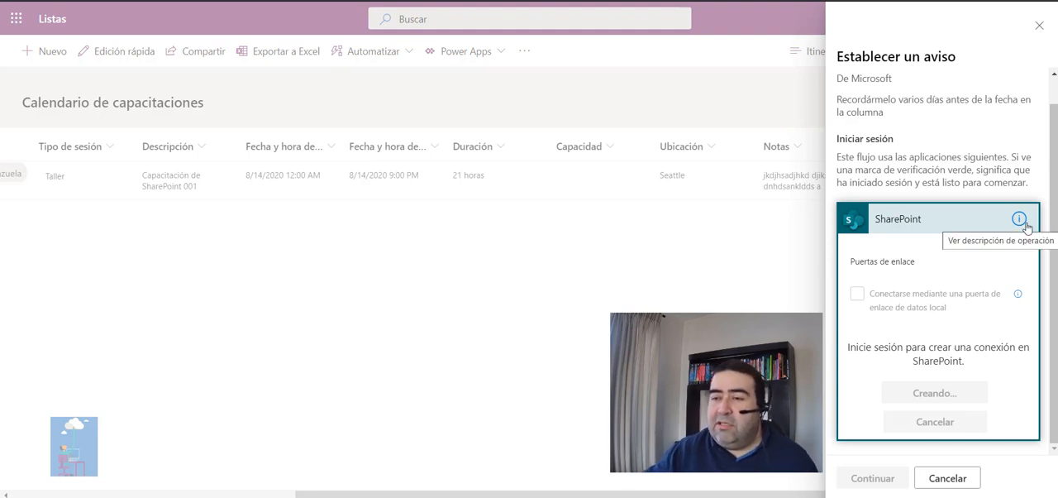
left_click(950, 391)
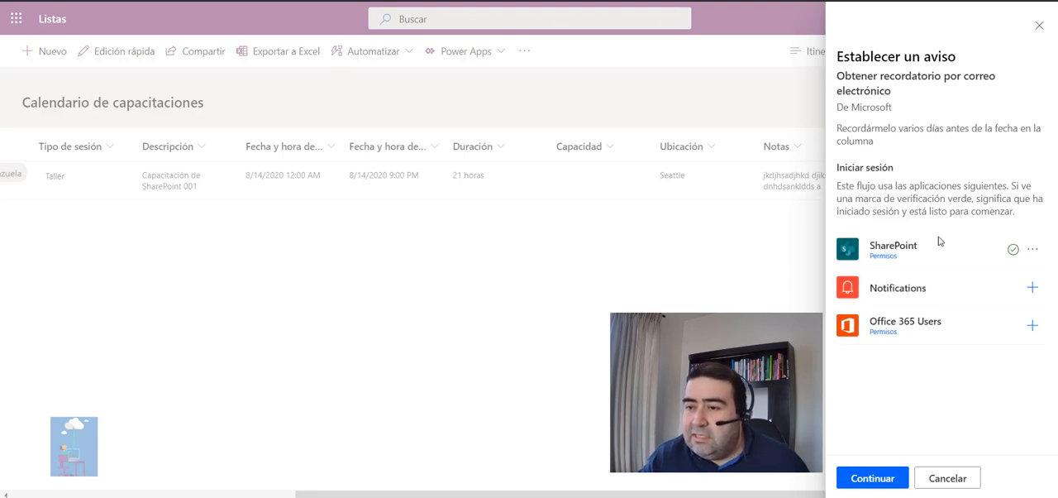
left_click(1033, 287)
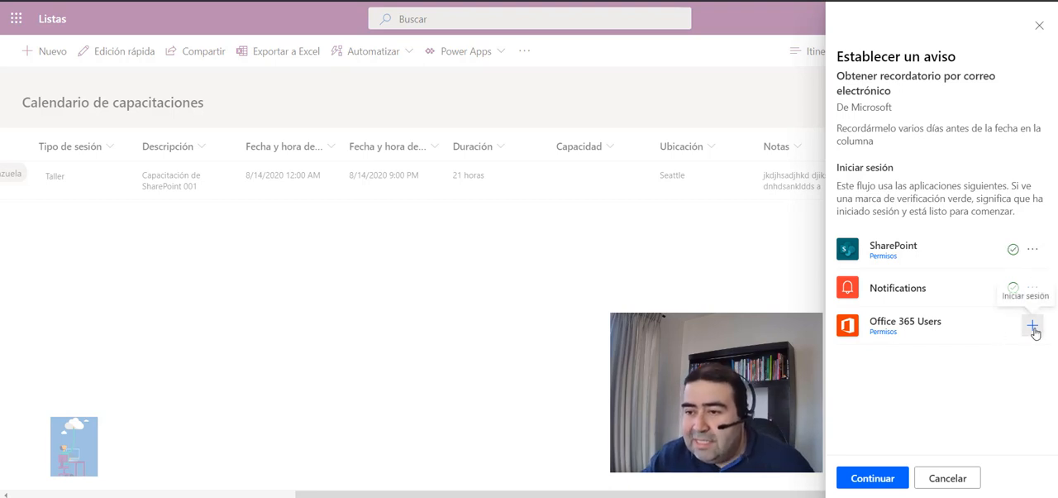
left_click(1033, 327)
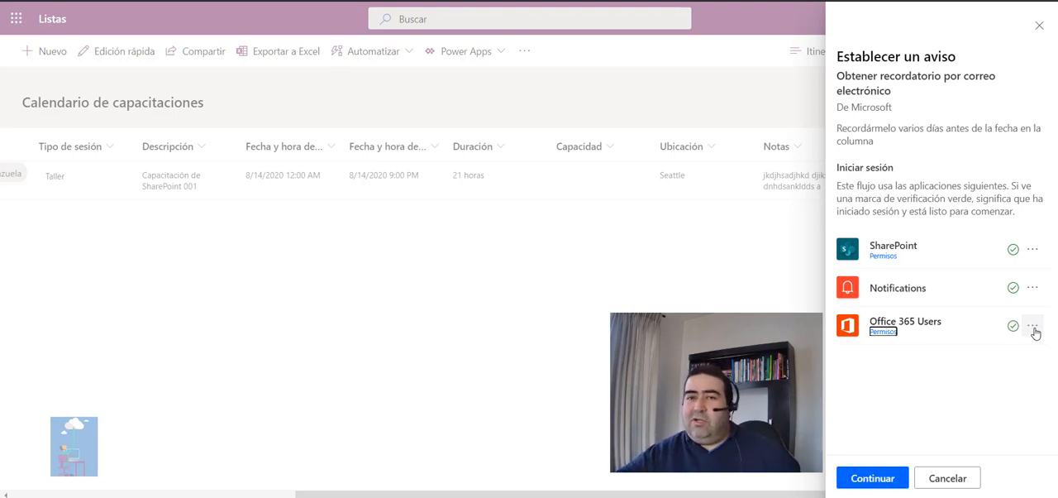
Set the reminder to 2 days in advance and create the flow.
left_click(884, 478)
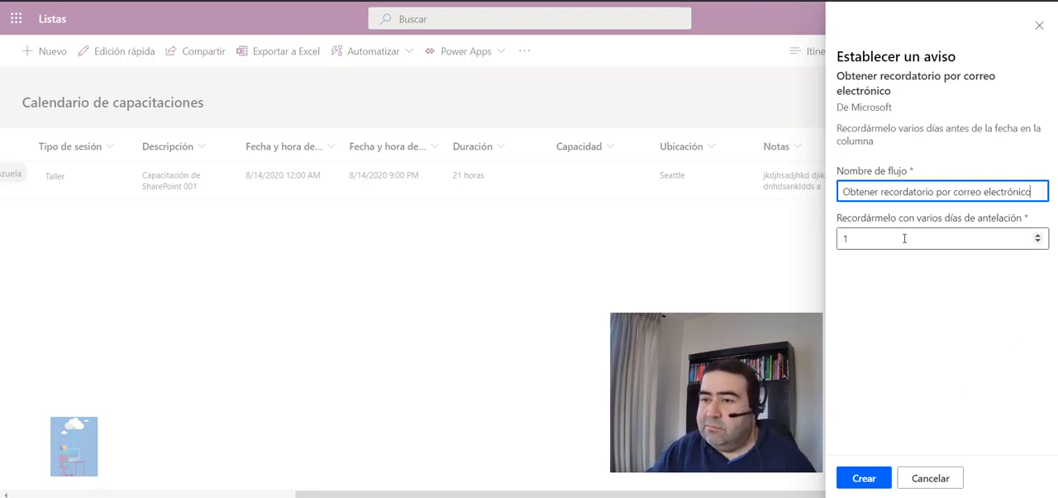
left_click(1039, 236)
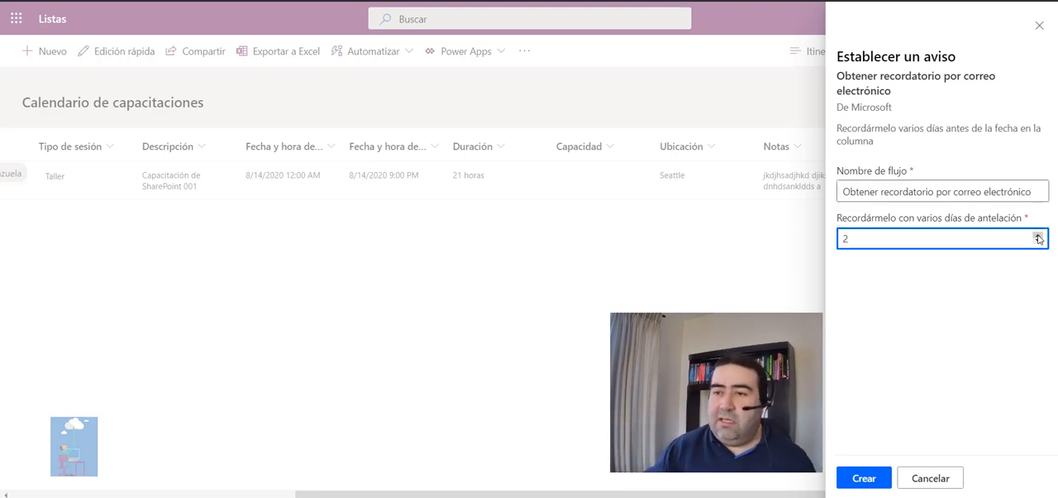
left_click(864, 478)
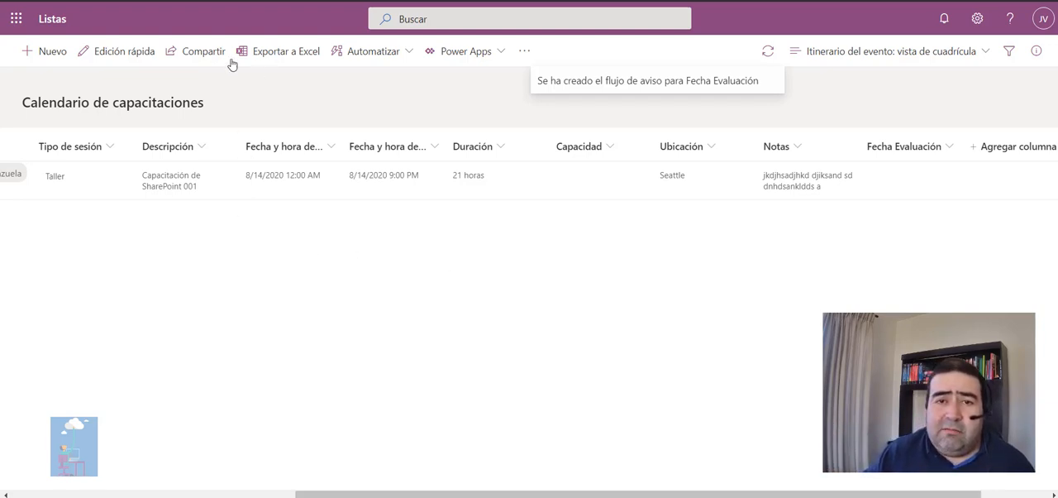
Use quick edit to change the Ubicación of the "Capítulo 01- SharePoint Challenge" session to Talca, and leave quick edit.
left_click(114, 52)
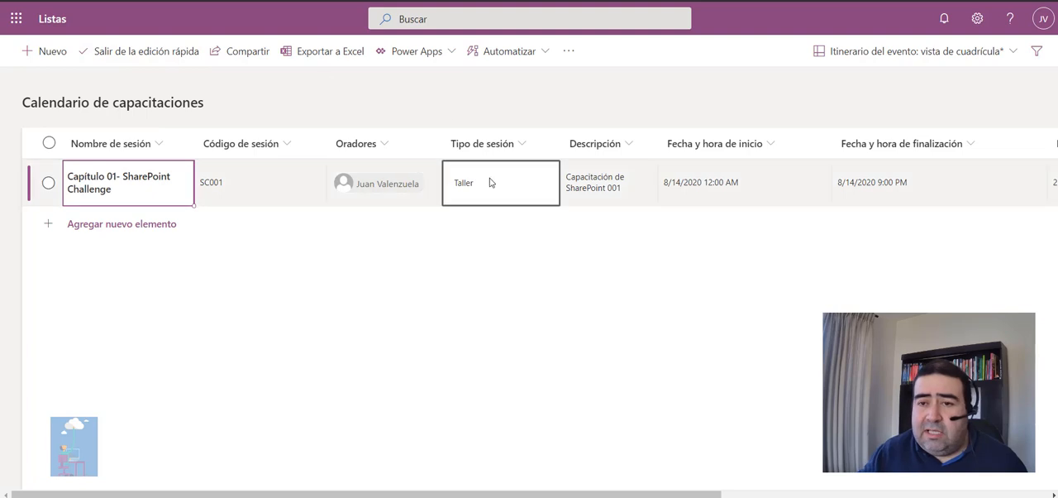
left_click_drag(497, 494, 827, 495)
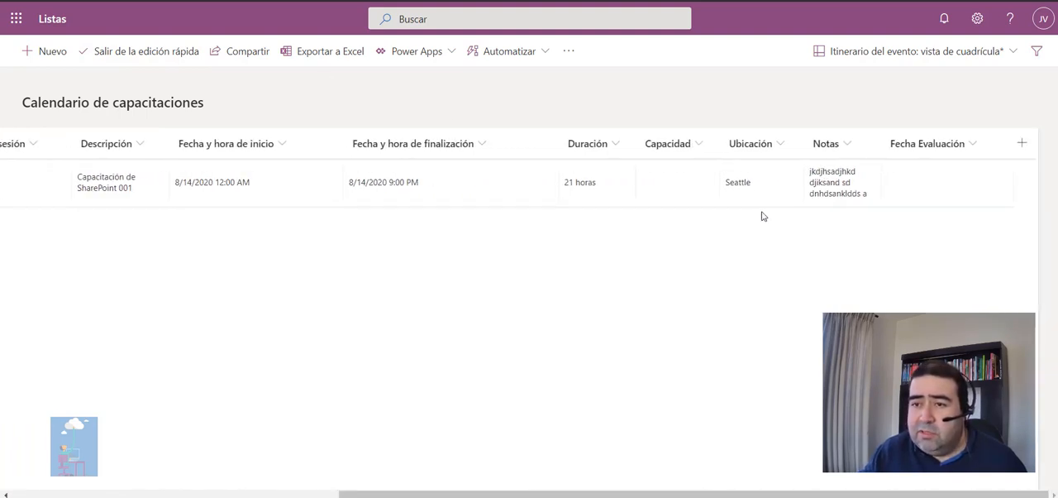
left_click(751, 180)
left_click(751, 181)
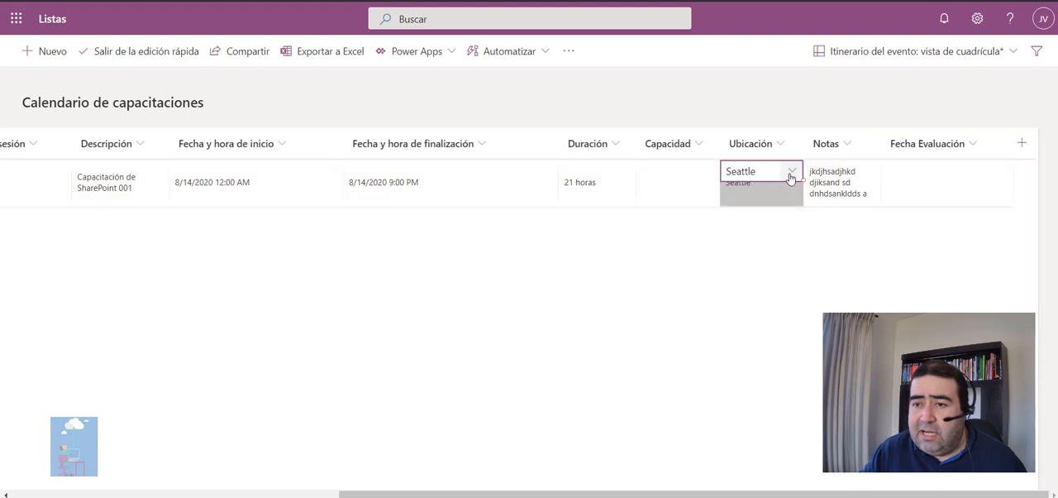
left_click(791, 172)
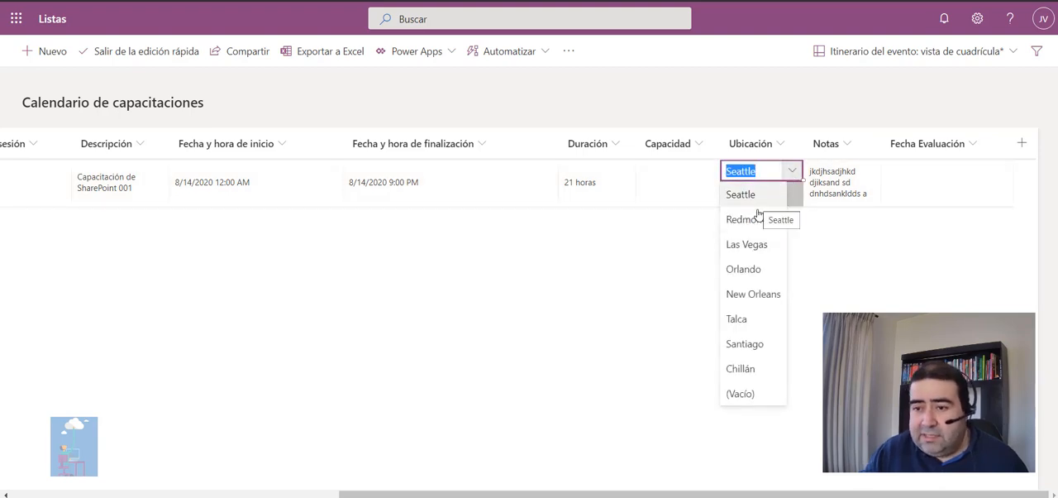
left_click(737, 320)
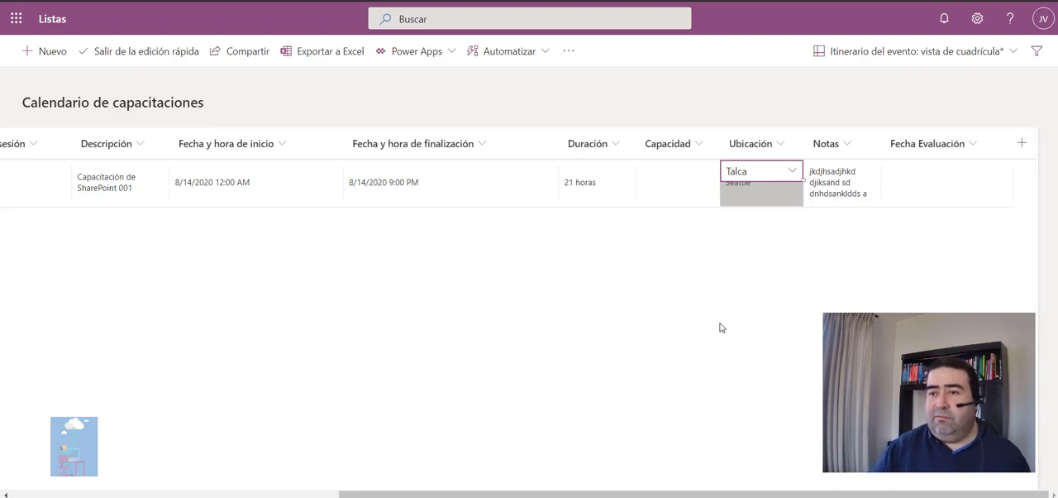
left_click_drag(566, 493, 239, 493)
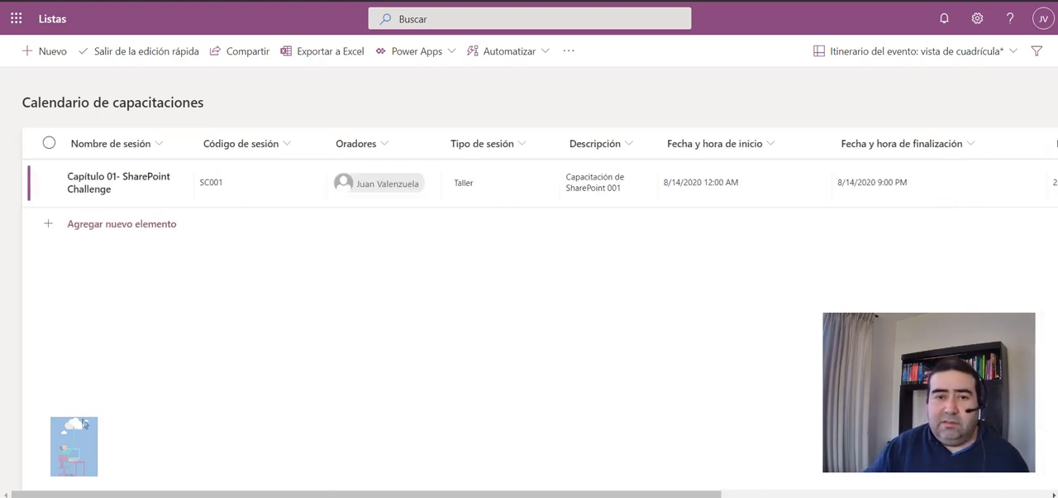
left_click(130, 53)
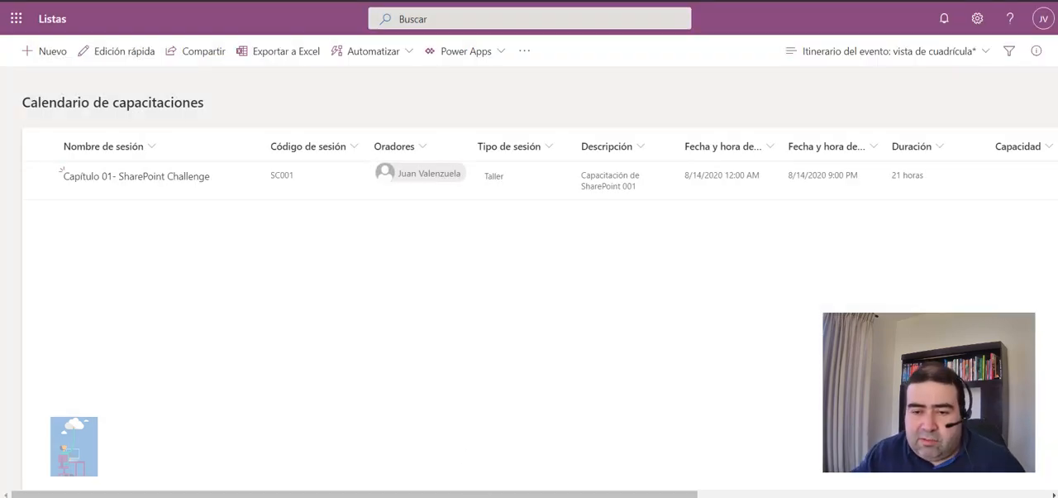
mouse_move(479, 494)
left_mouse_down()
mouse_move(742, 494)
mouse_move(477, 495)
left_mouse_up()
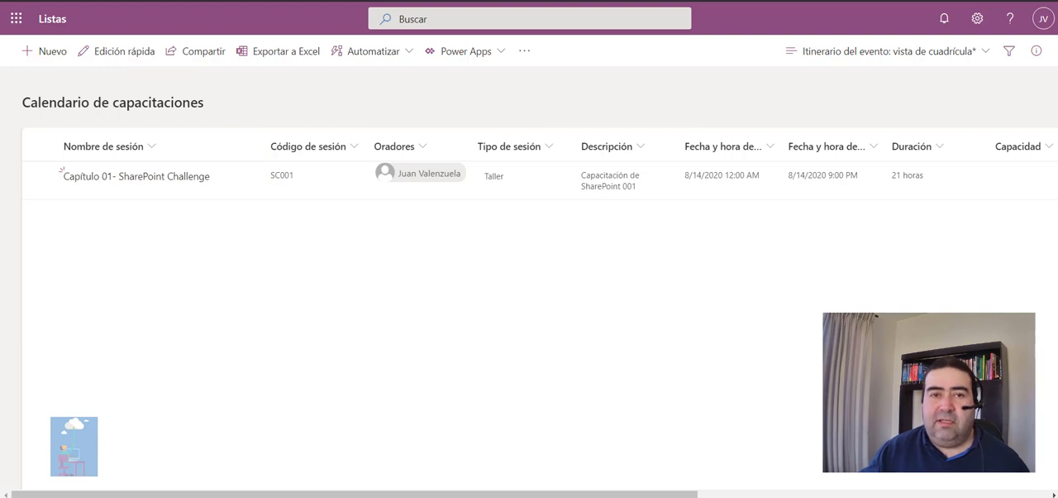
Return to the Lists home page and start a new list from the "Rastreador de progreso de trabajo" template after previewing its columns.
right_click(12, 1)
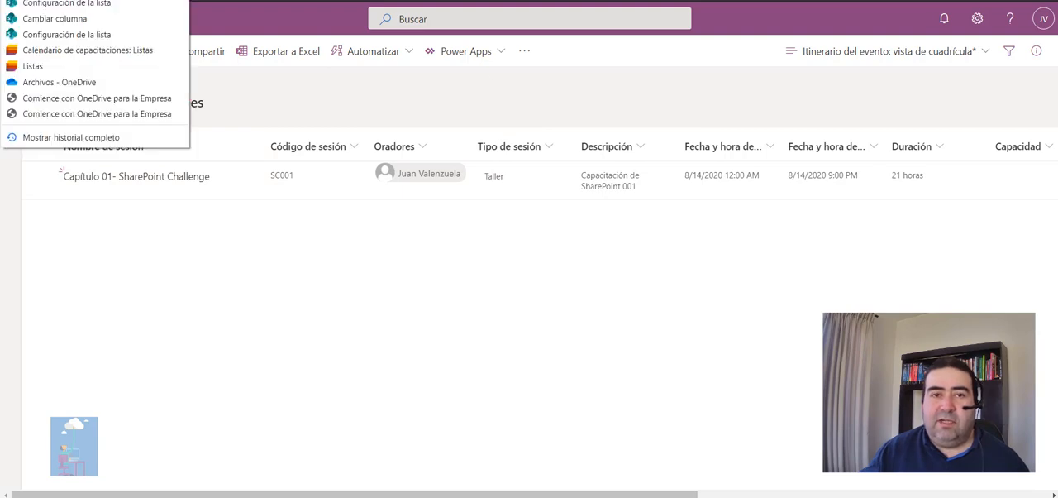
left_click(32, 66)
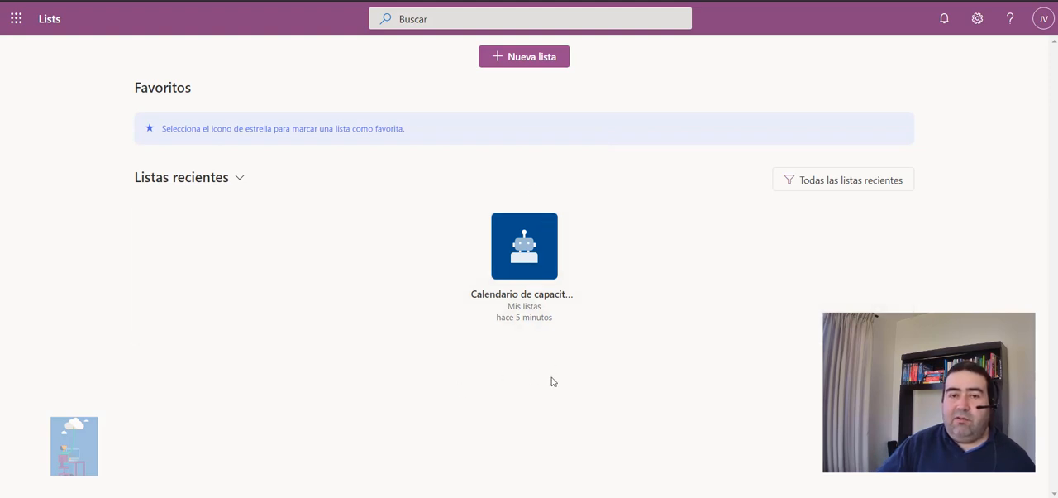
left_click(538, 64)
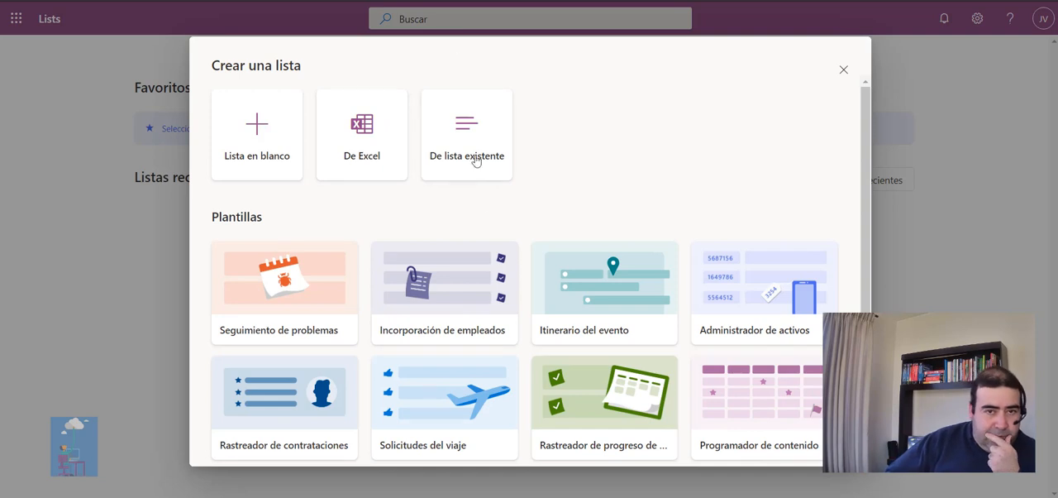
scroll(603, 301, "down", 1)
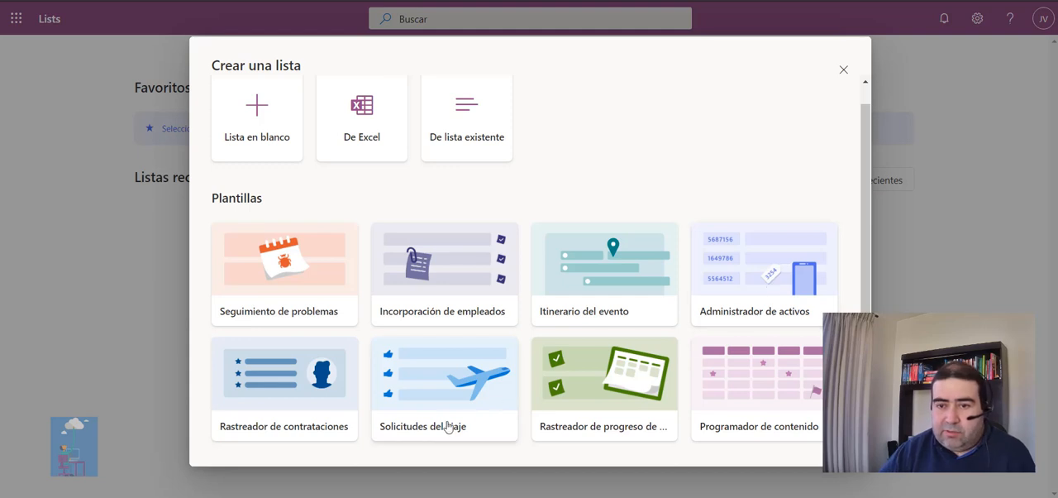
left_click(582, 387)
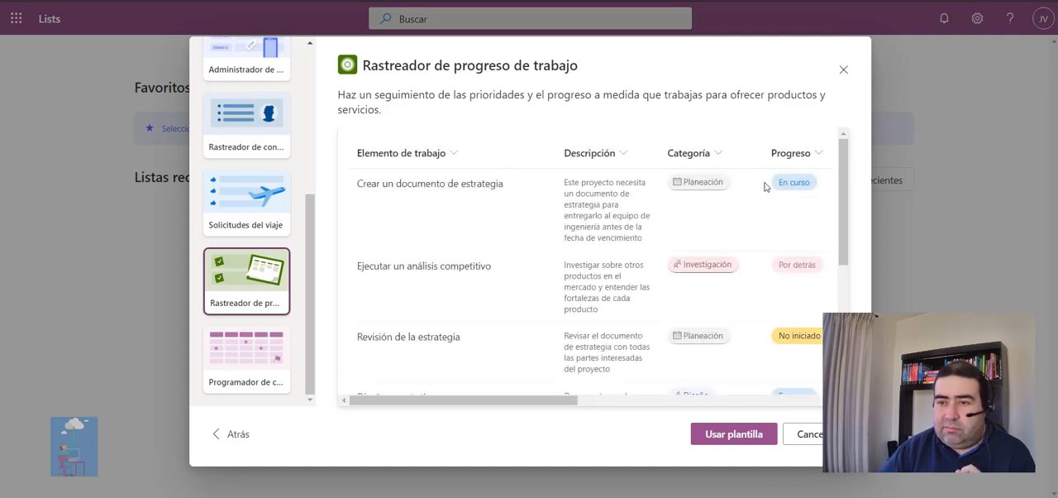
left_click_drag(551, 400, 606, 394)
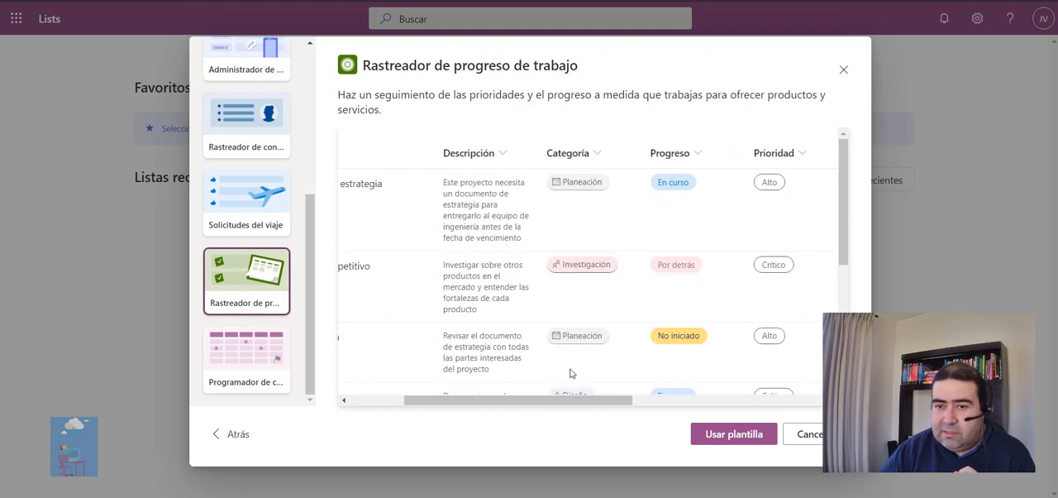
left_click(722, 437)
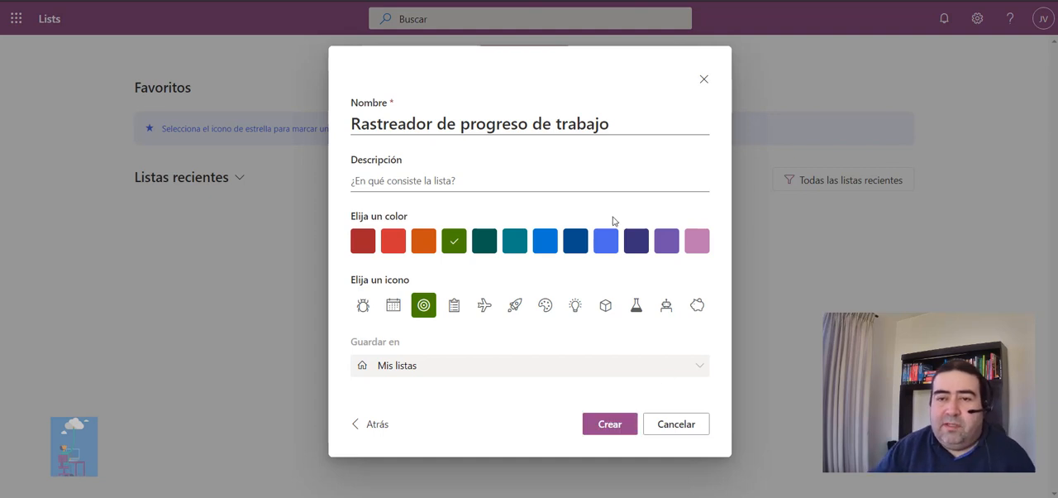
Name the new list "Progreso tareas", give it the dark red colour and clipboard icon, and create it in Mis listas.
left_click_drag(641, 124, 210, 131)
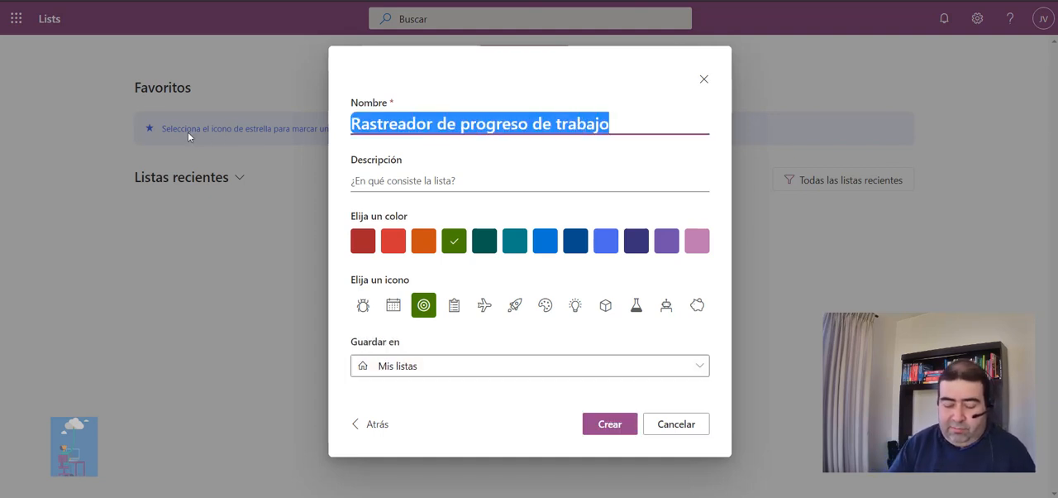
type("Progreso")
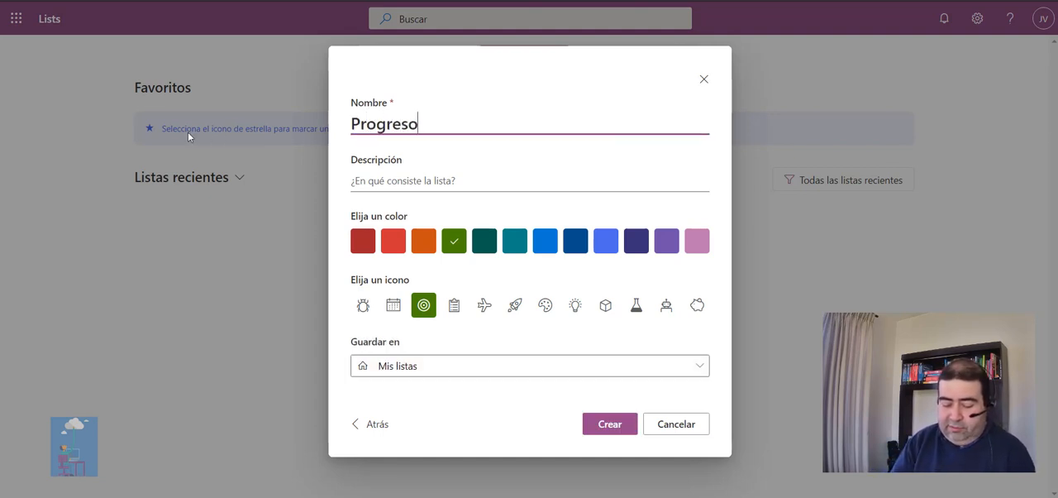
type(" tareas")
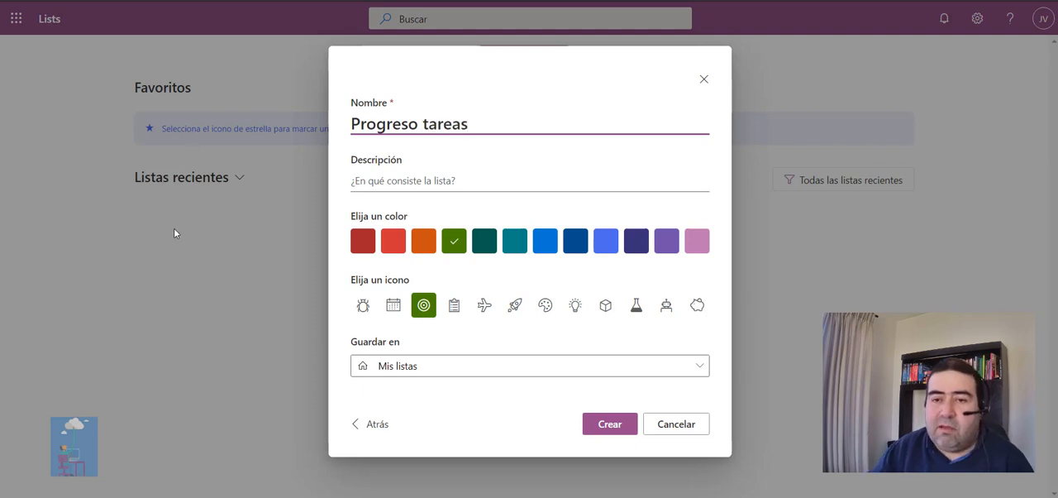
left_click(363, 240)
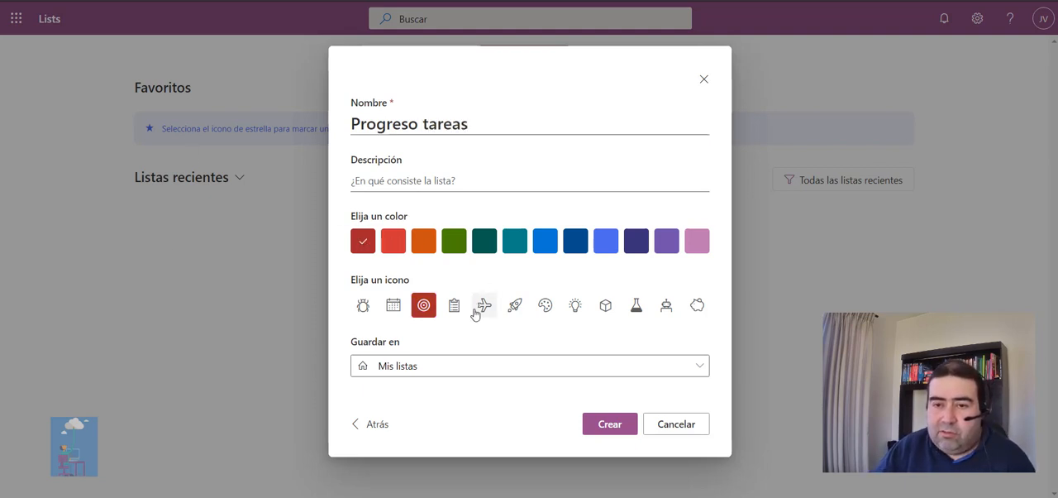
left_click(454, 305)
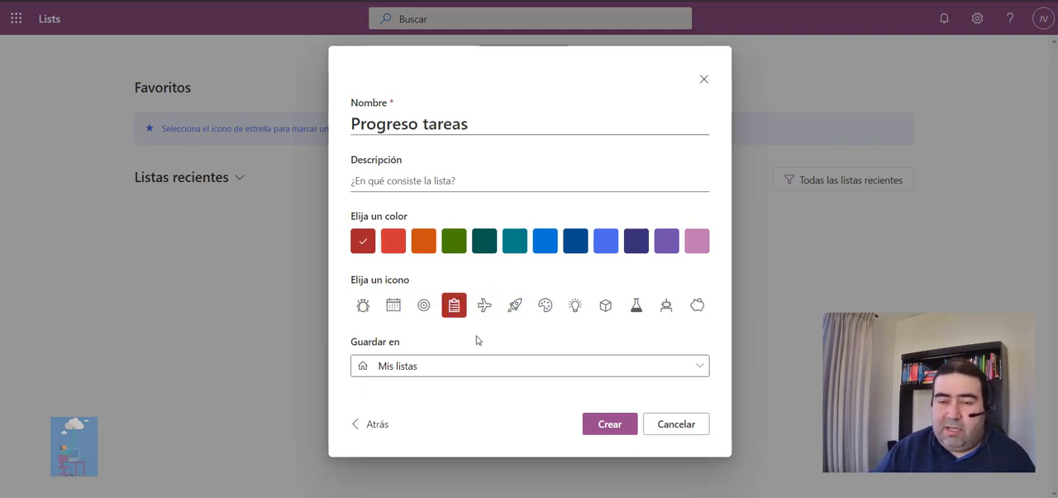
left_click(416, 372)
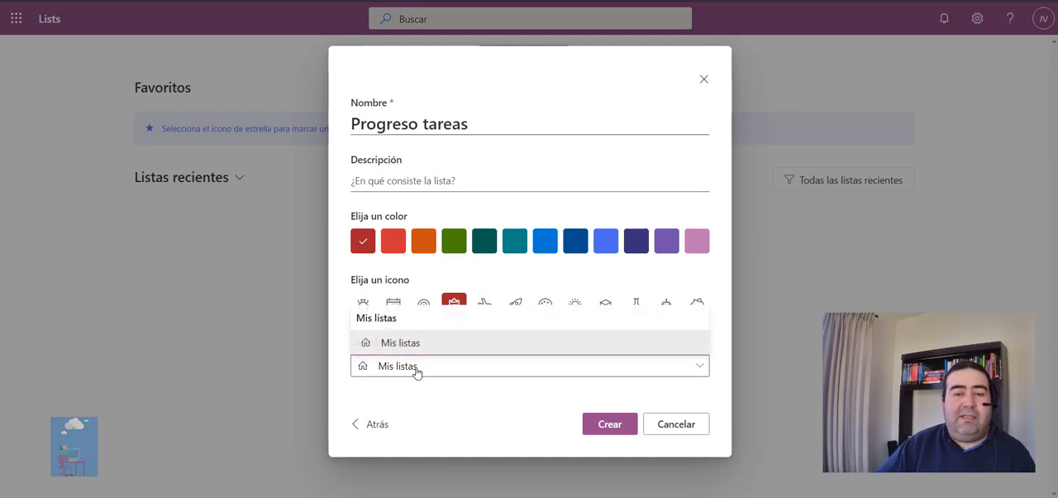
left_click(416, 371)
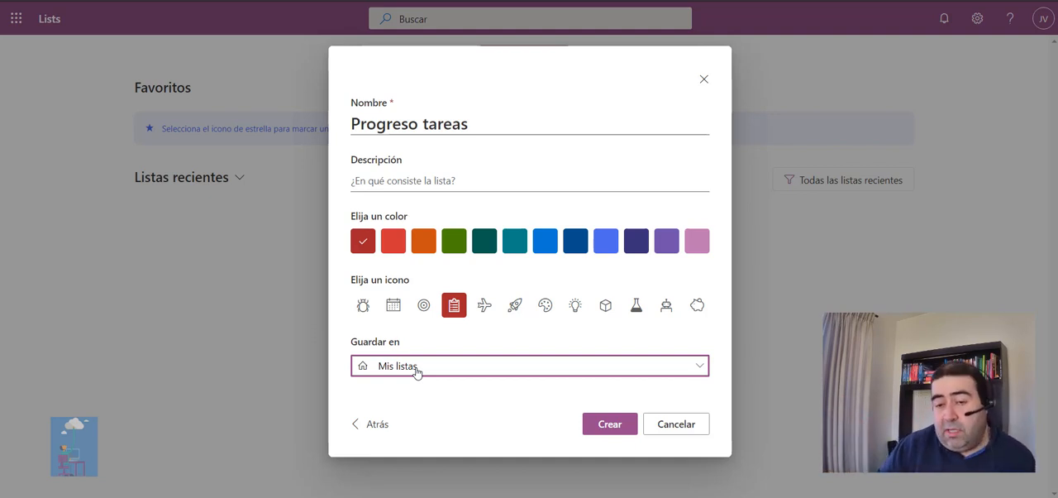
left_click(619, 426)
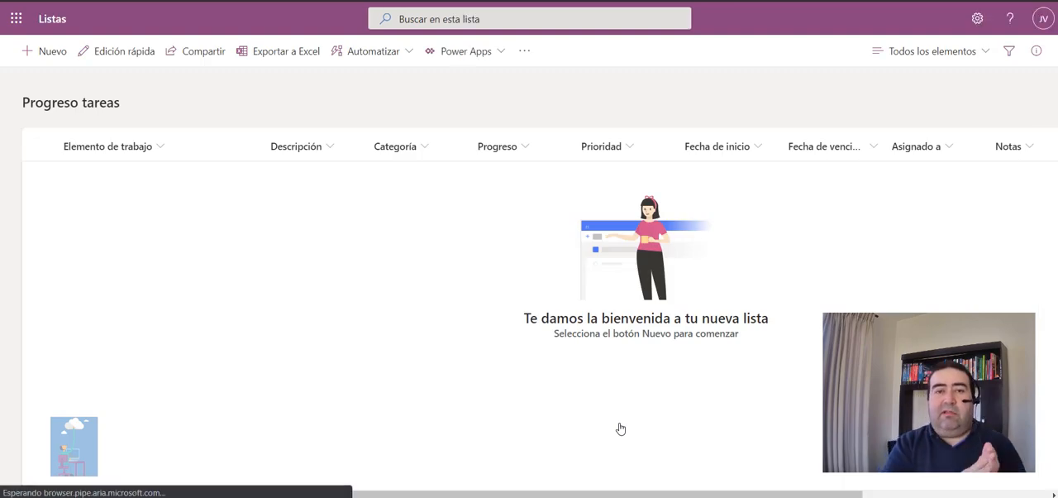
Start a new item with the Elemento de trabajo "Gebnerar X" and the Descripción "fdsfsdfdsfds".
left_click(49, 66)
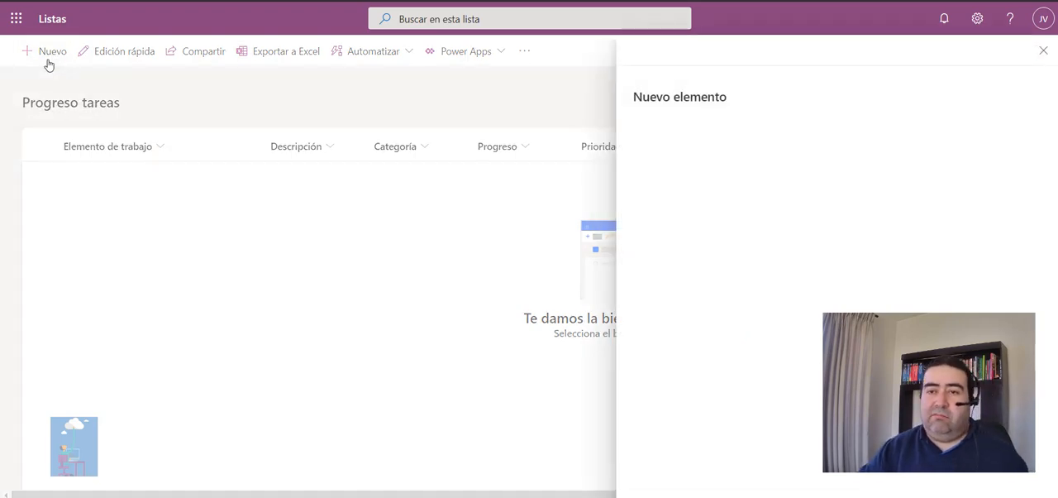
left_click(685, 147)
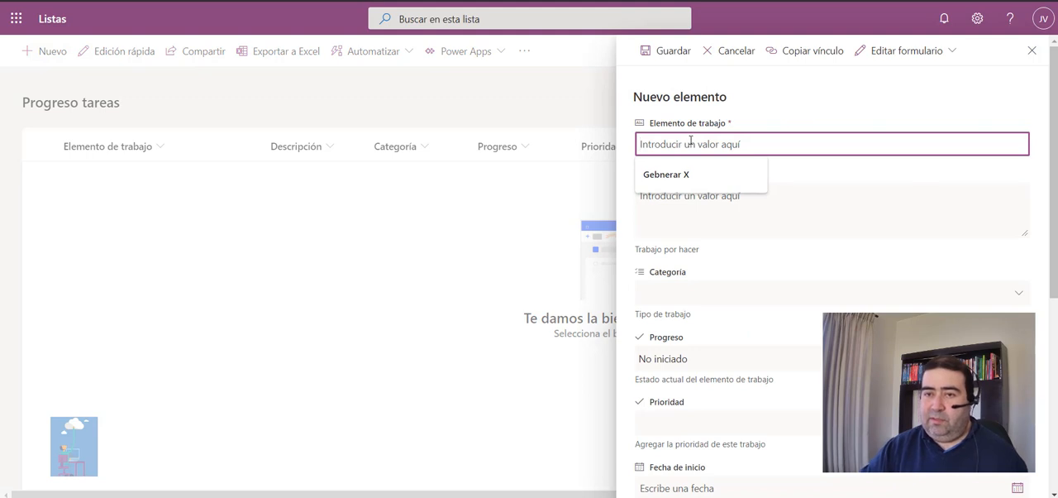
left_click(678, 175)
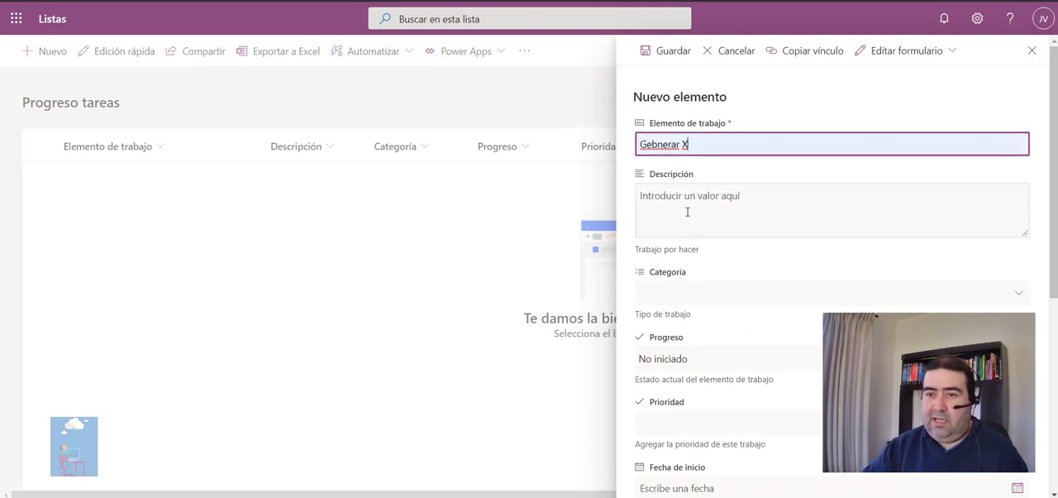
key("ctrl+a")
left_click(684, 196)
type("fdsfsdfdsfds")
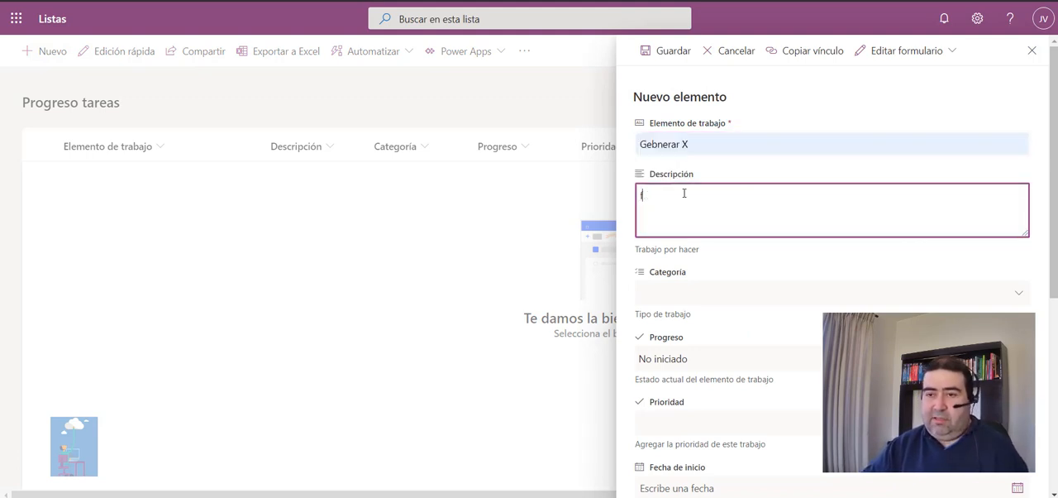
Set the new item's Categoría to Diseño.
left_click(687, 291)
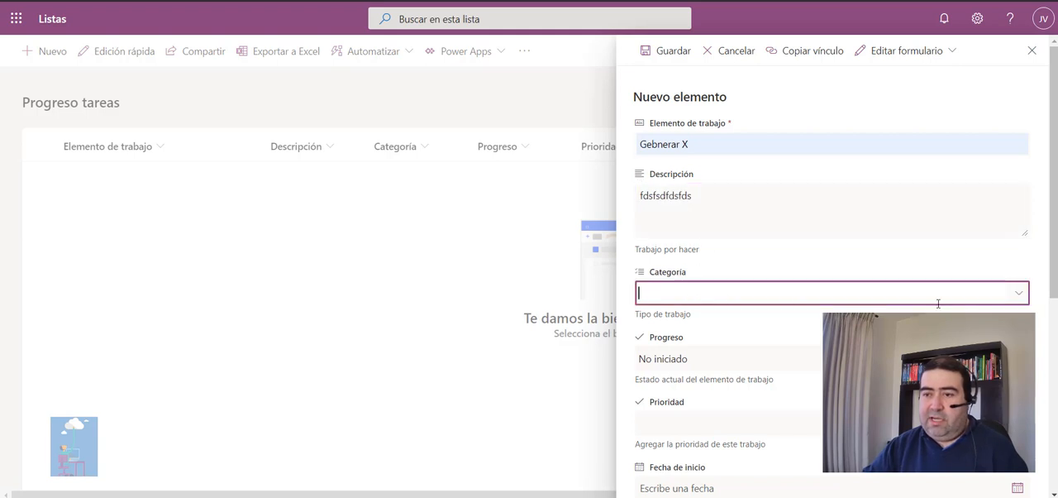
left_click(1023, 298)
left_click(683, 344)
left_click(650, 344)
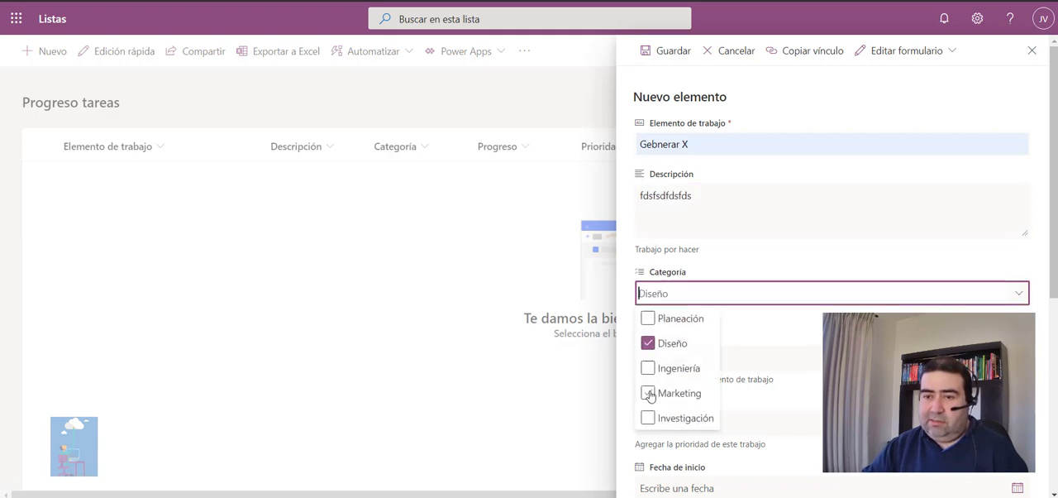
left_click(816, 349)
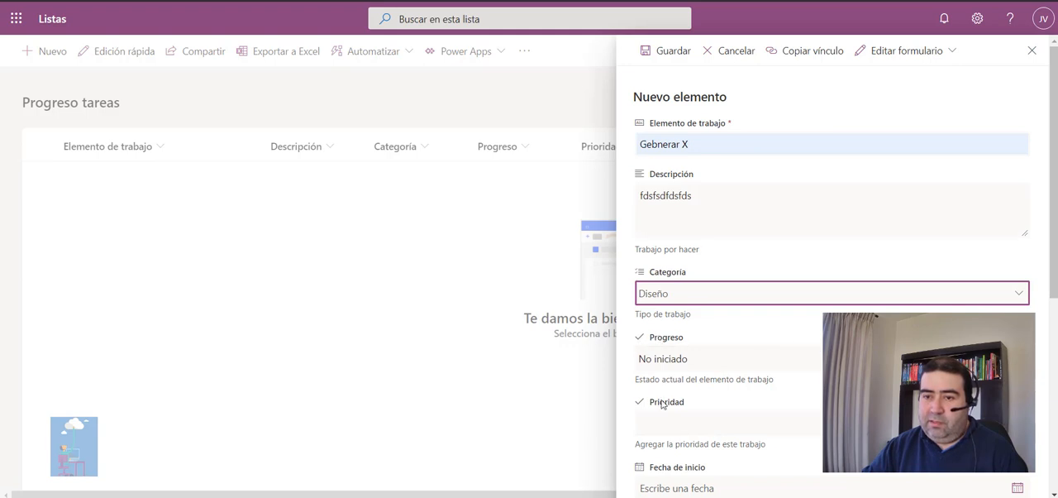
Set the item's Fecha de inicio to 8/14/2020 and its Fecha de vencimiento to 8/21/2020.
scroll(720, 409, "down", 2)
left_click(725, 350)
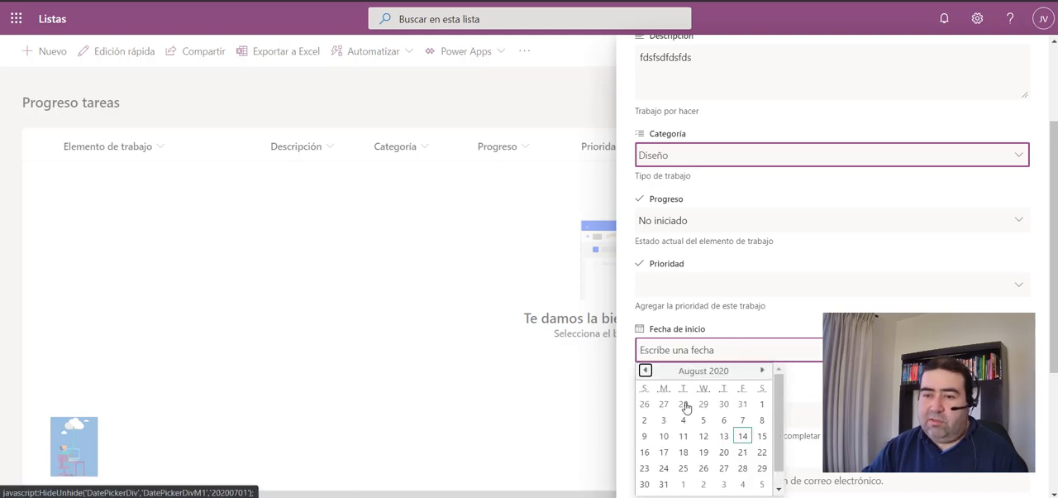
left_click(745, 442)
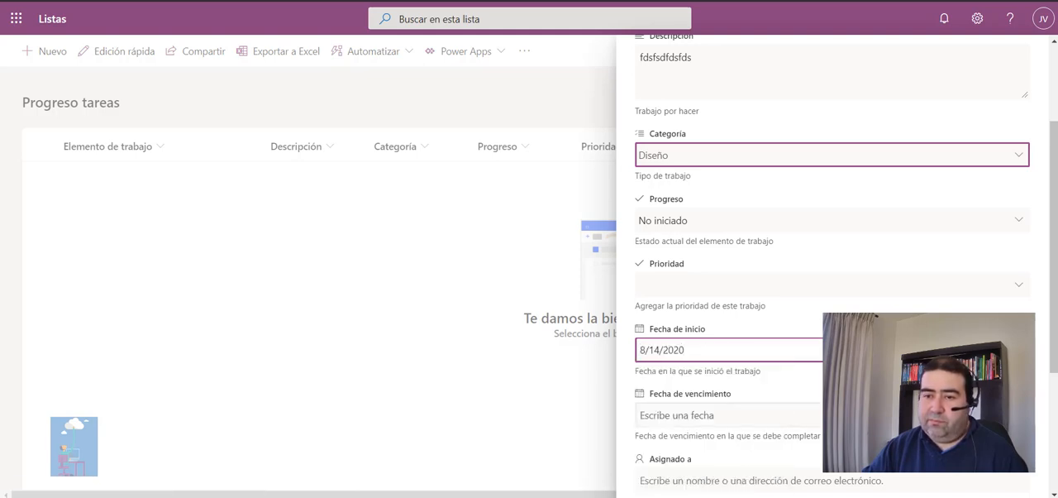
scroll(1018, 296, "down", 2)
left_click(1018, 277)
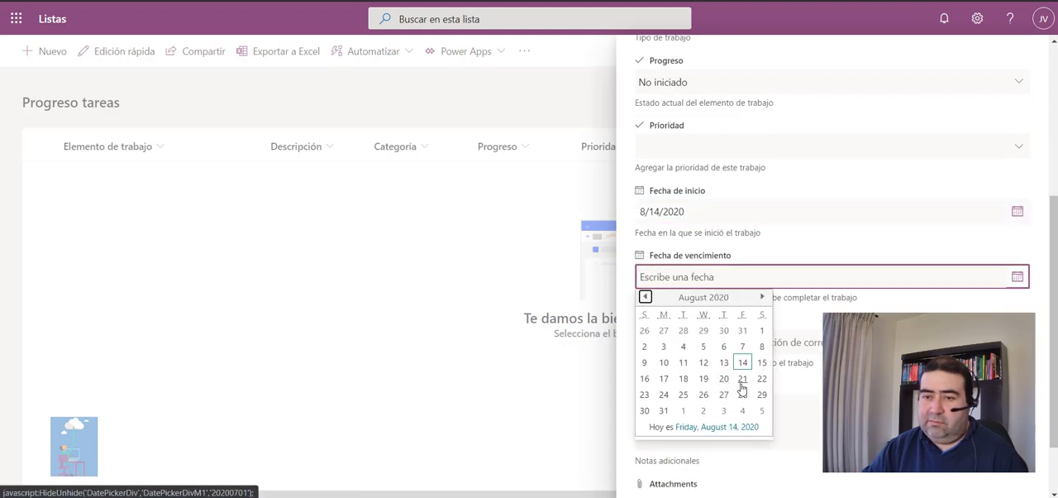
left_click(744, 383)
Assign the item to a person, enter "sdfsdffsdfssdfdsfds" as its Notas, and save it.
scroll(770, 392, "down", 1)
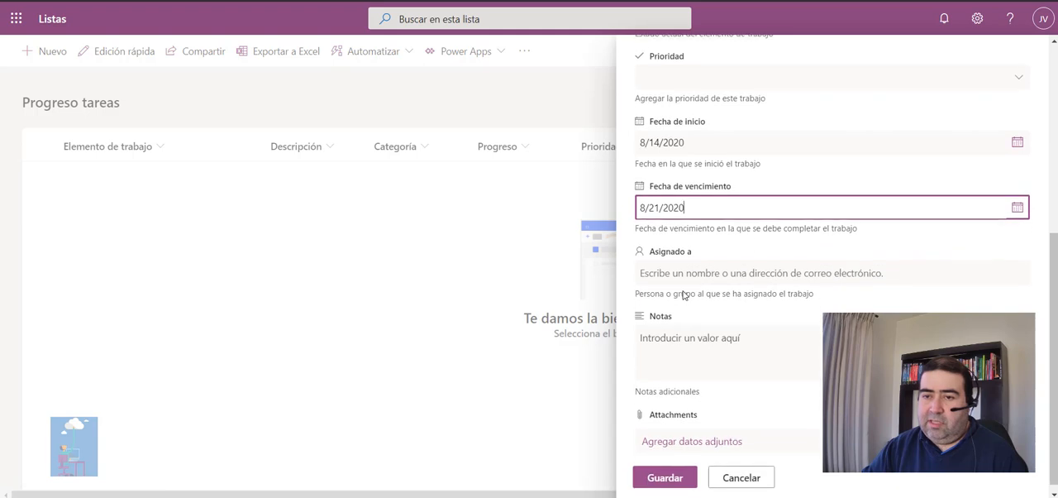
left_click(678, 271)
type("juan")
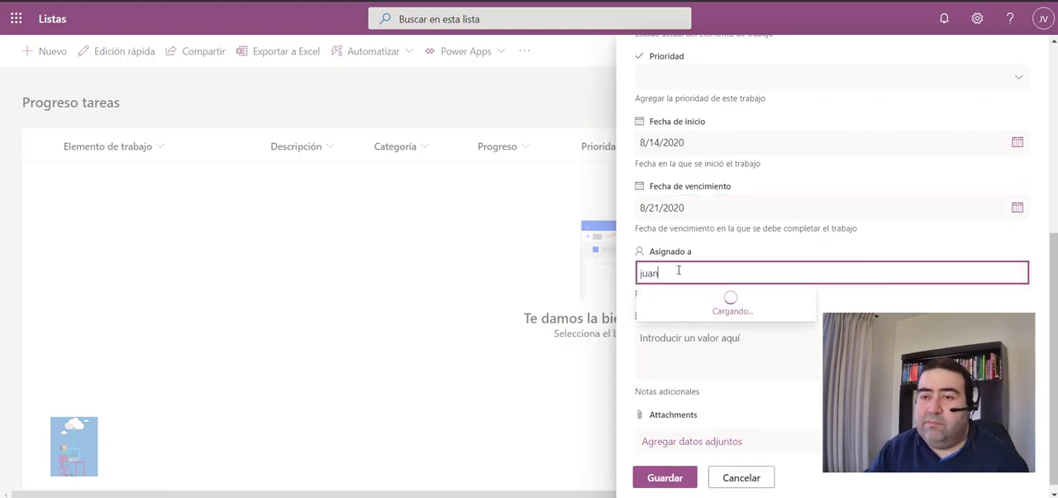
left_click(682, 307)
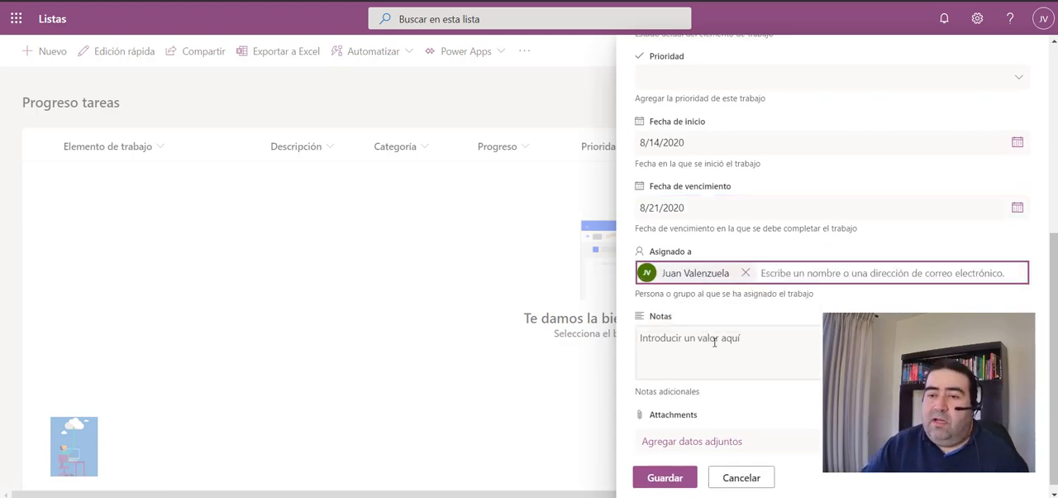
left_click(710, 346)
type("sdfsdffsdfssdfdsfds")
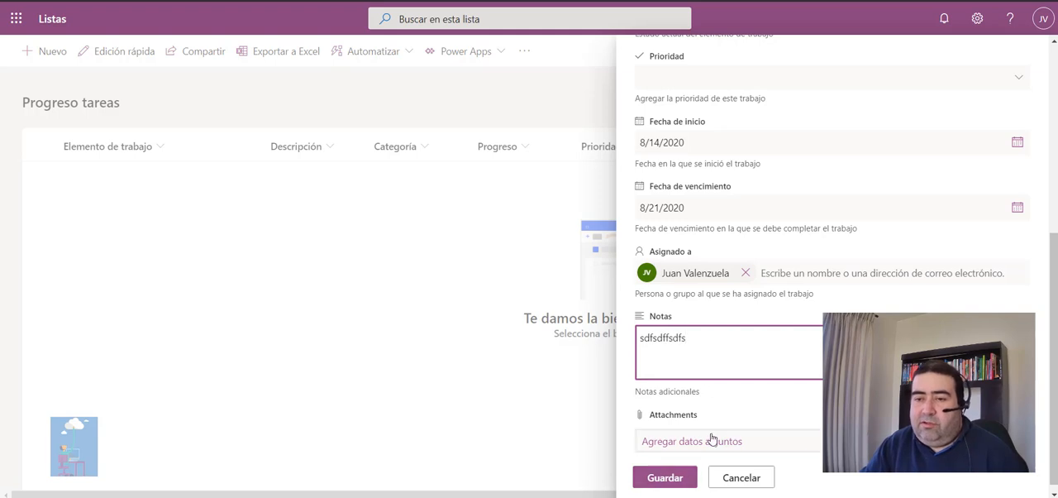
left_click(667, 478)
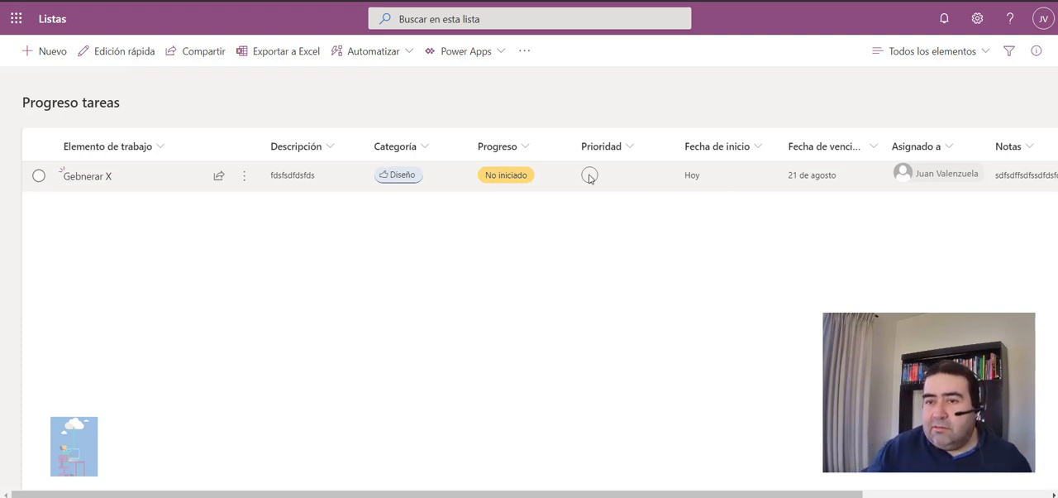
Use quick edit to replace the Categoría Diseño of the "Gebnerar X" item with Marketing.
left_click(121, 52)
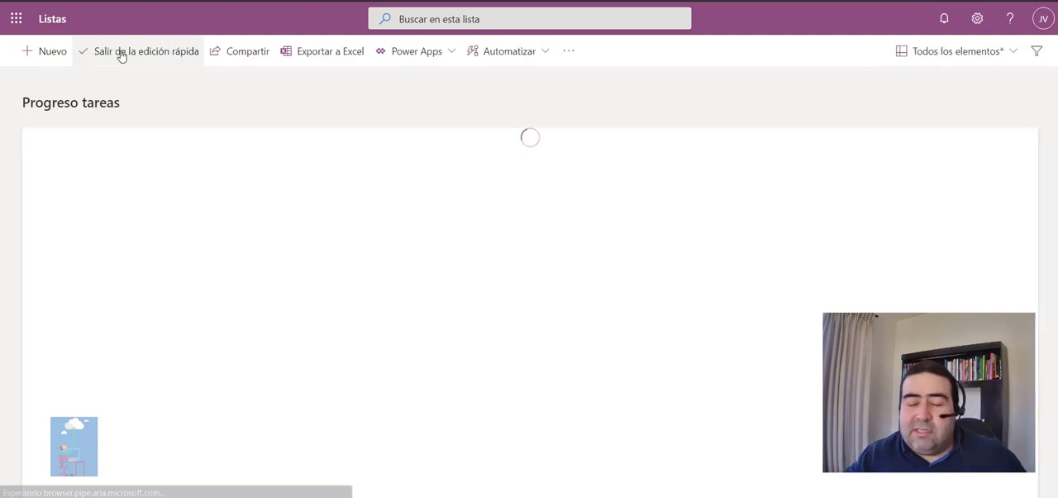
left_click(347, 174)
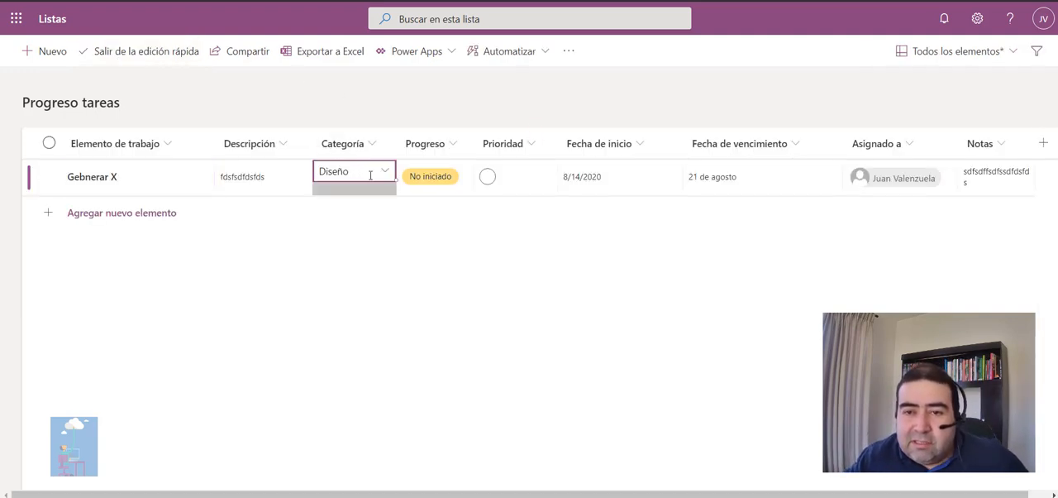
left_click(385, 171)
left_click(326, 219)
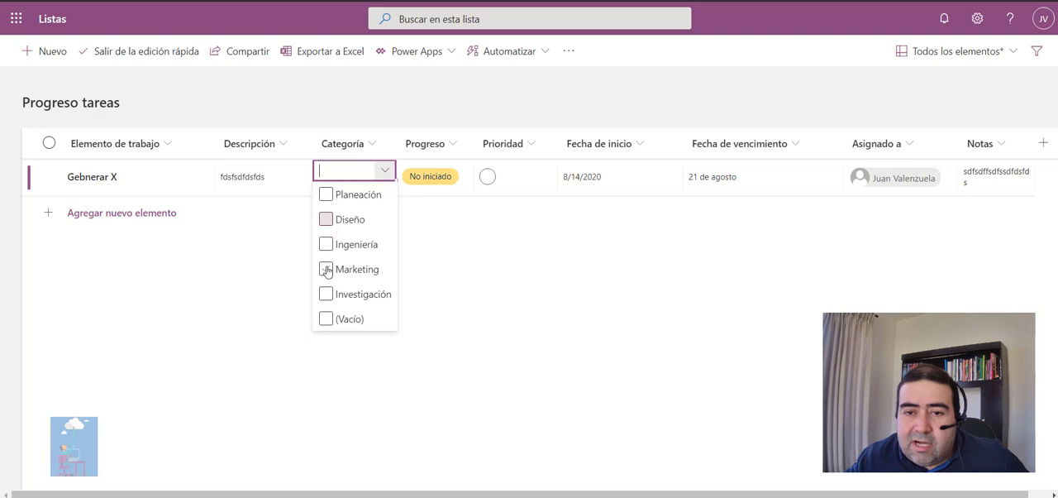
left_click(326, 270)
left_click(485, 344)
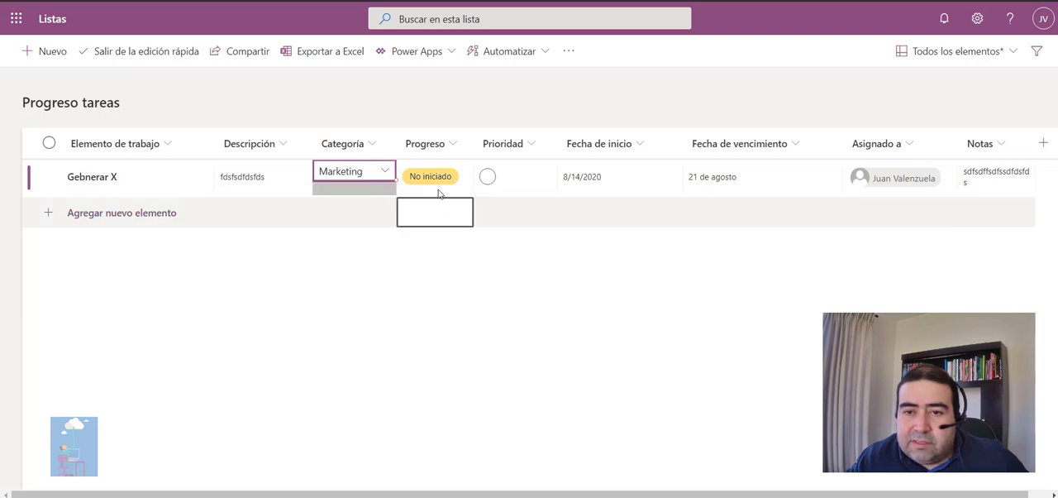
Set the Progreso of "Gebnerar X" to En curso and its Prioridad to Alto.
left_click(439, 190)
left_click(472, 170)
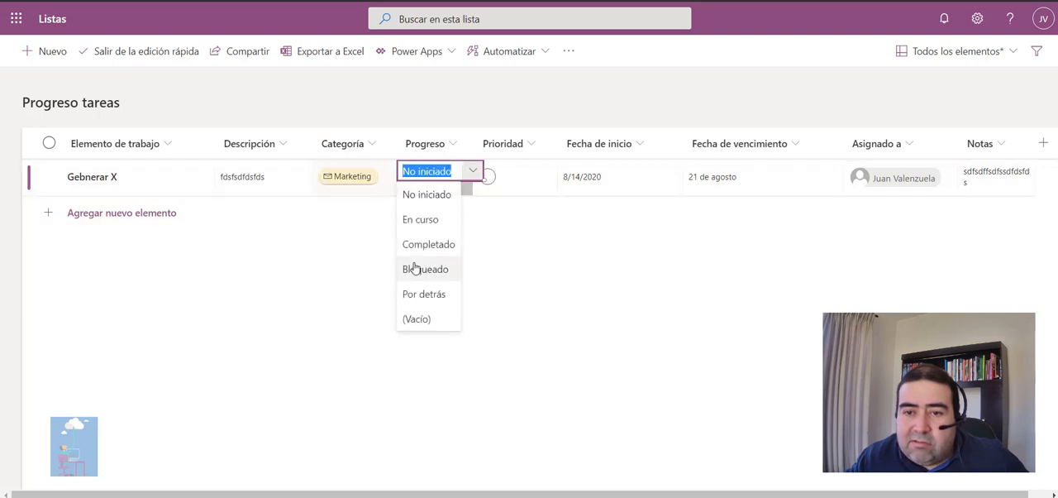
left_click(421, 220)
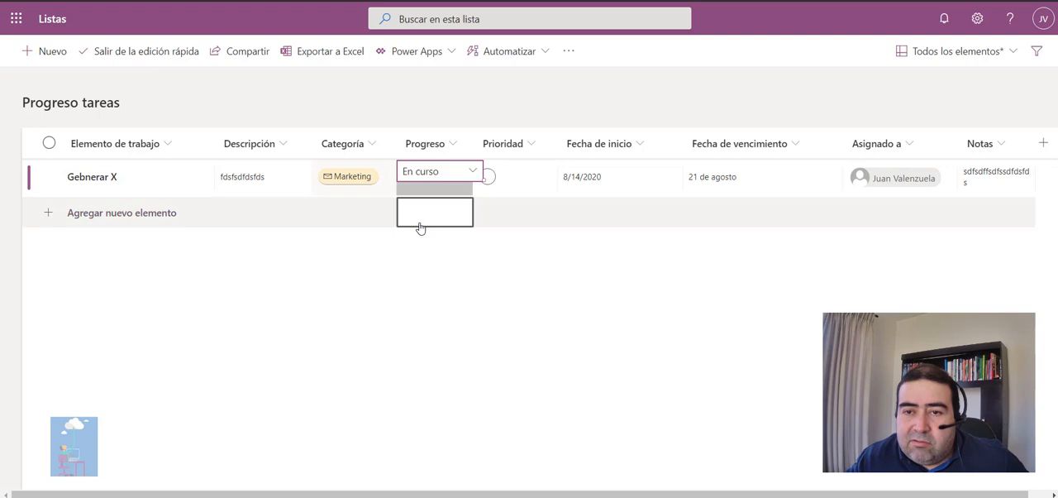
left_click(512, 180)
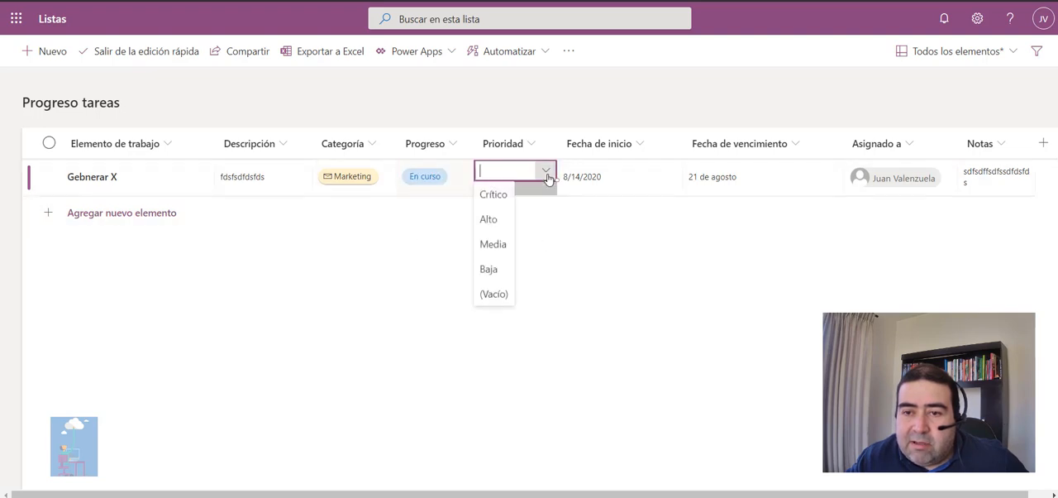
left_click(493, 220)
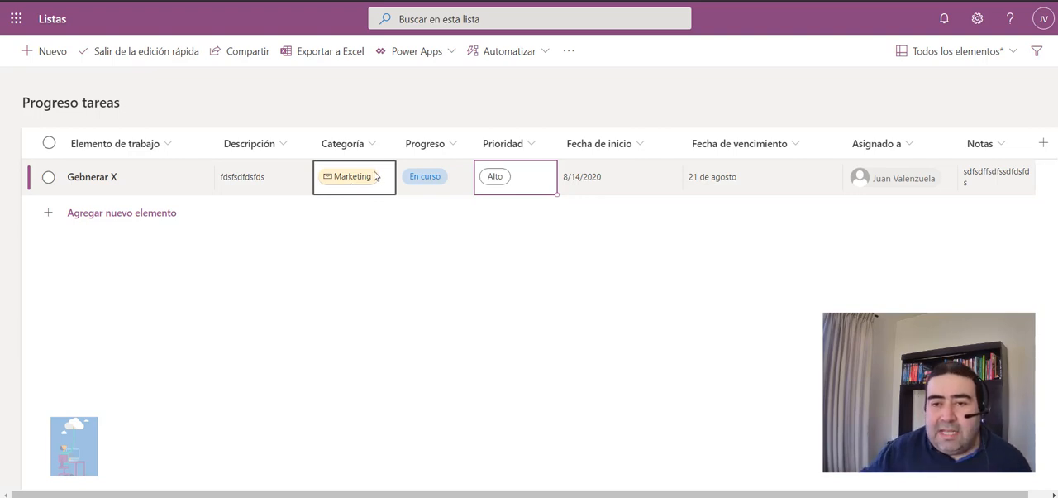
Change the Progreso of "Gebnerar X" to Bloqueado.
left_click(427, 192)
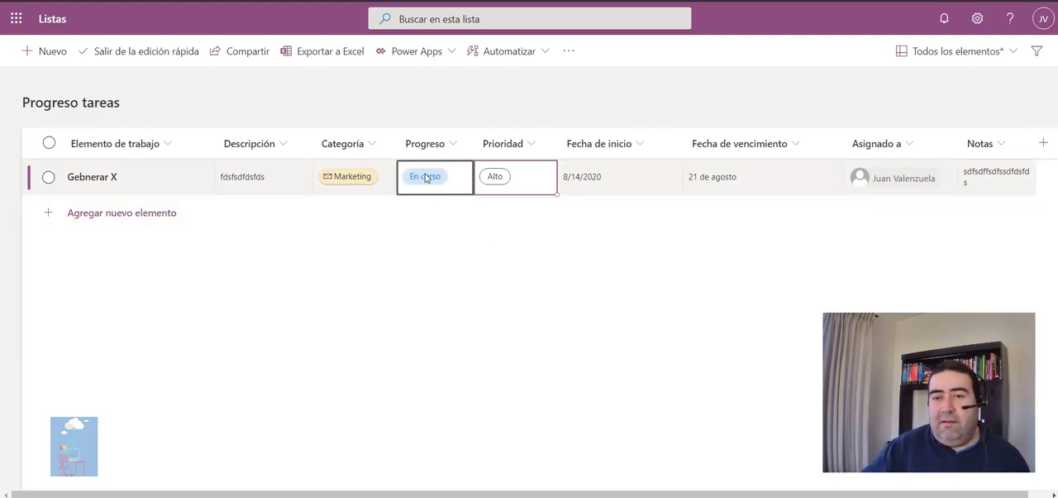
left_click(452, 184)
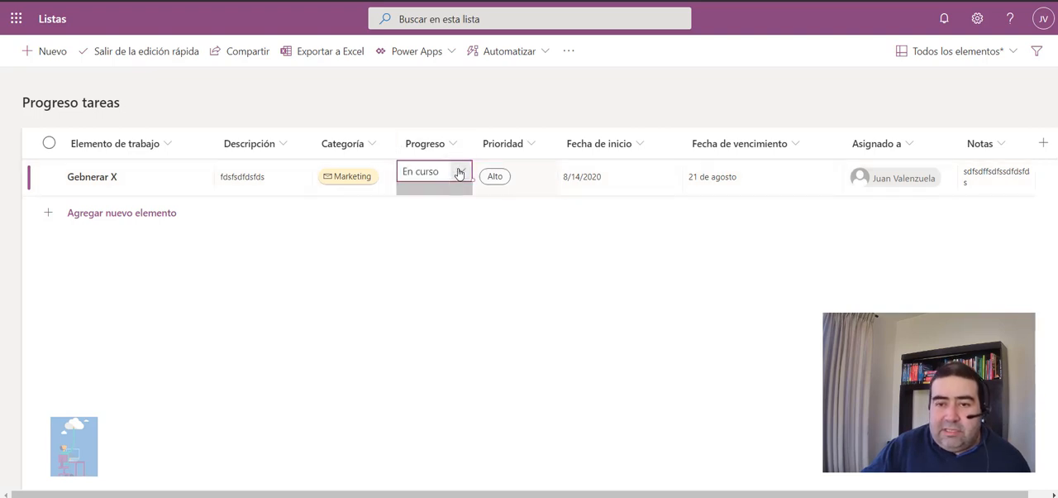
left_click(461, 171)
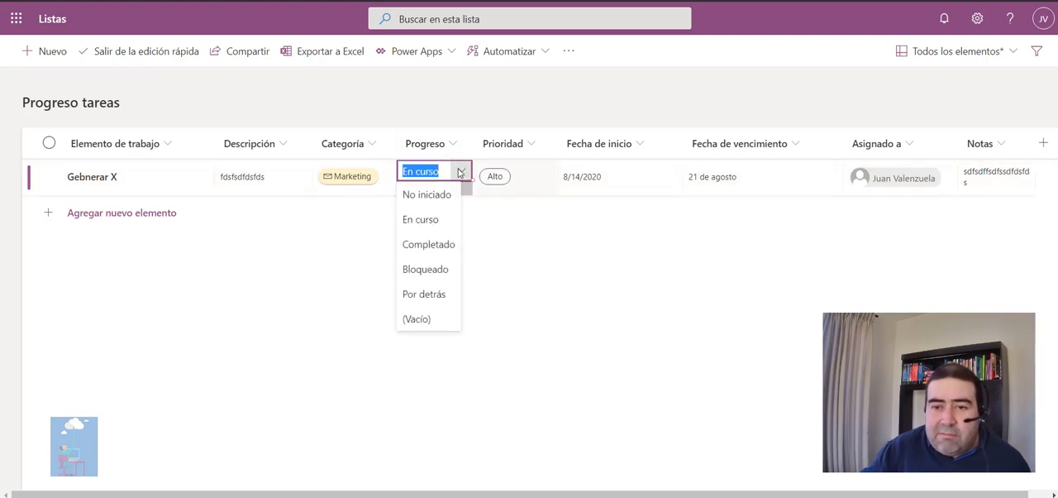
left_click(438, 270)
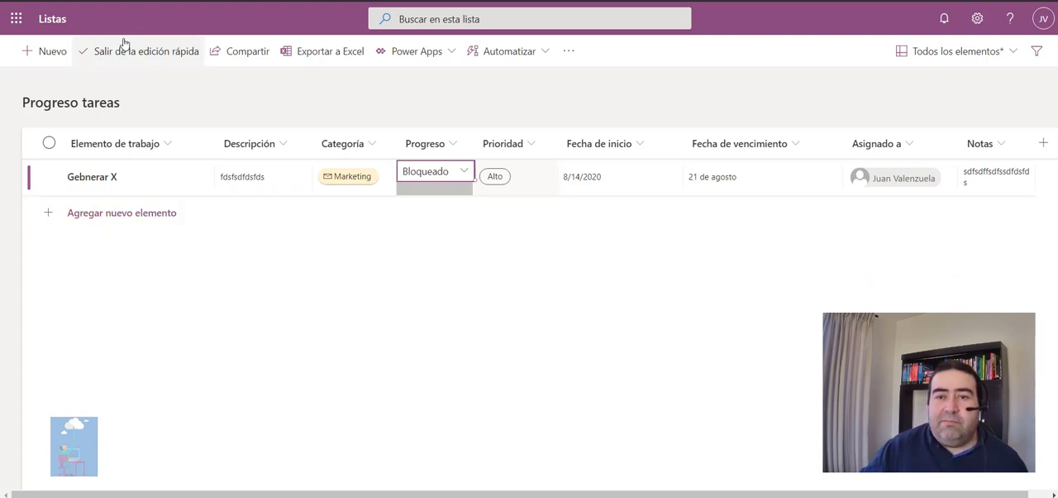
Commit the Progreso change of "Gebnerar X" and leave quick edit of the Progreso tareas list.
left_click(278, 189)
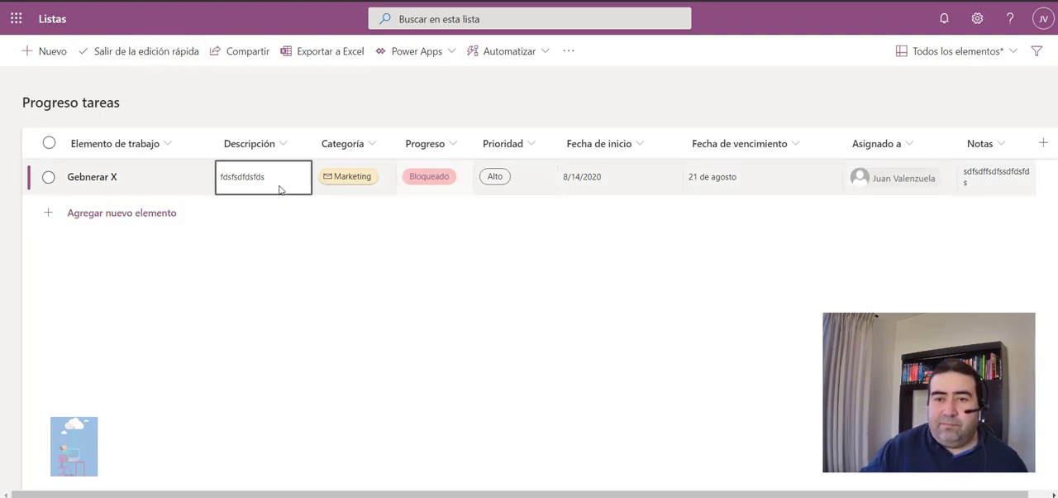
left_click(452, 184)
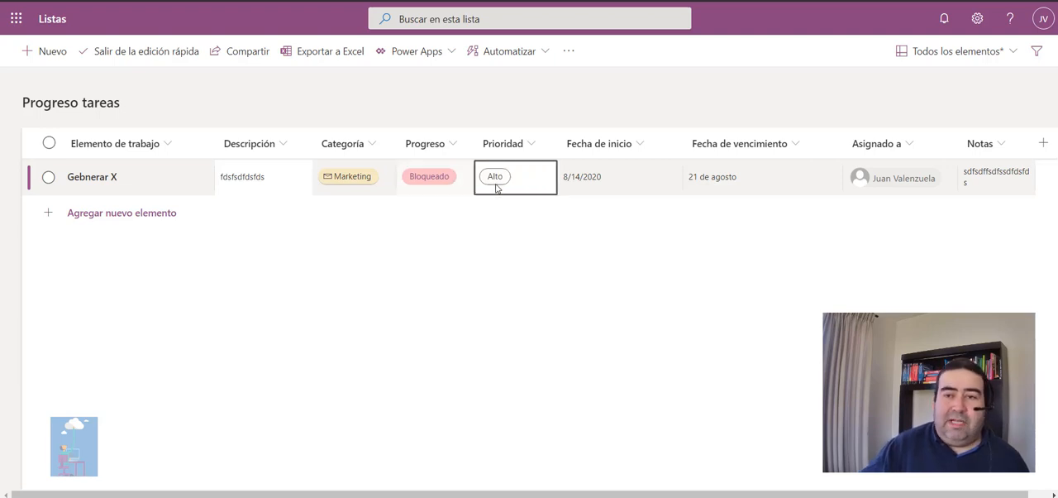
mouse_move(759, 494)
left_mouse_down()
mouse_move(783, 495)
mouse_move(748, 495)
left_mouse_up()
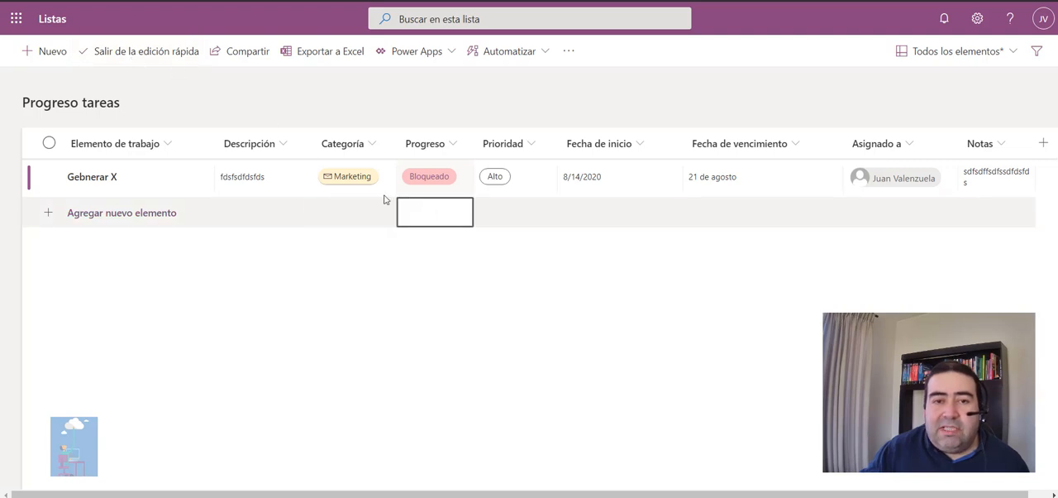
left_click(114, 54)
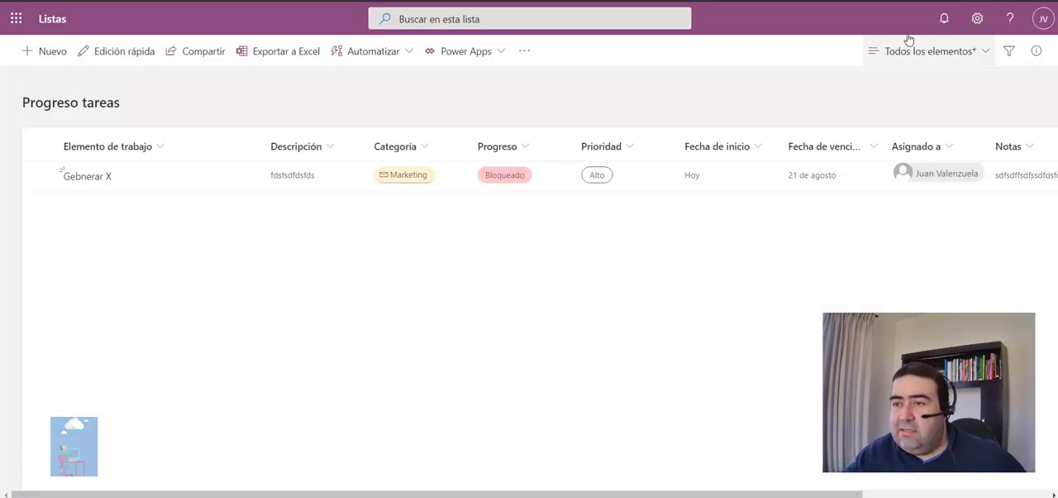
Go to the settings of the Progreso tareas list and open its Categoría column for editing.
left_click(978, 20)
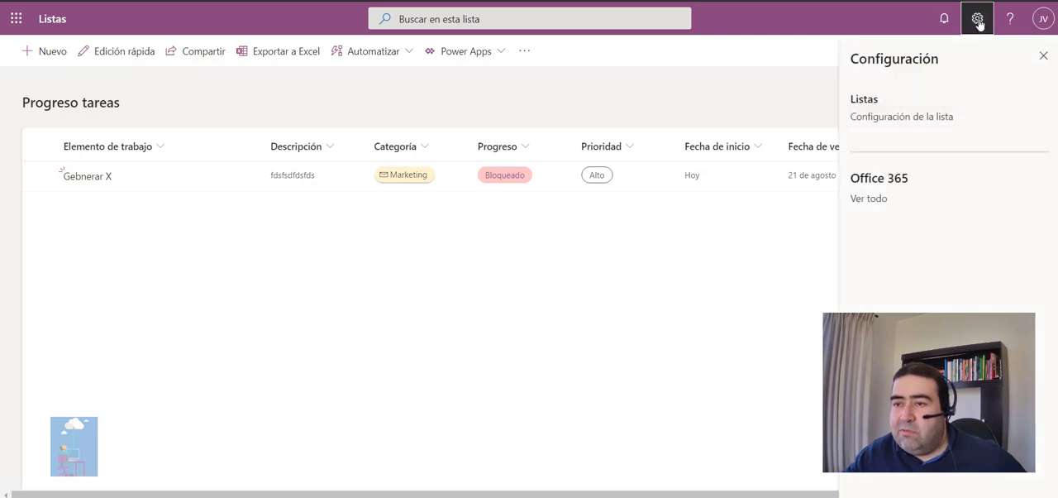
left_click(917, 120)
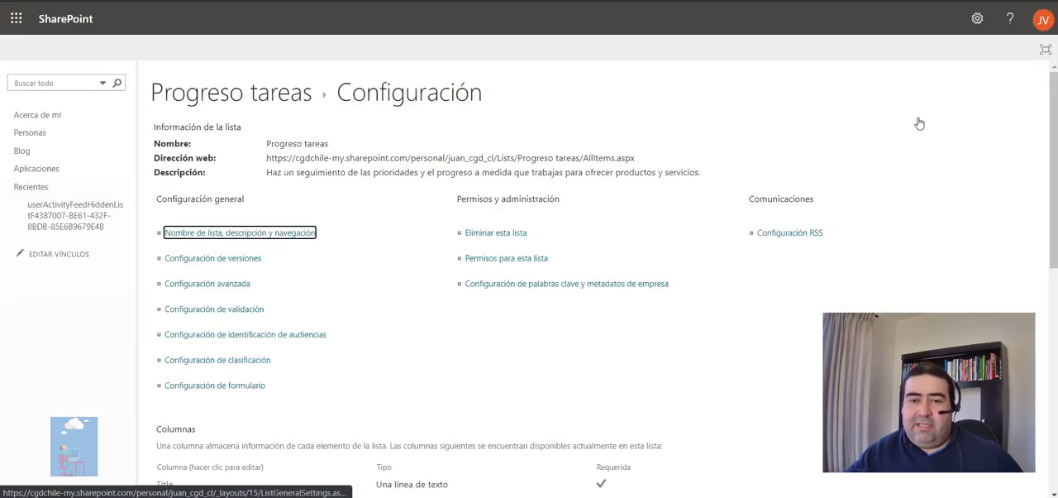
scroll(646, 272, "down", 5)
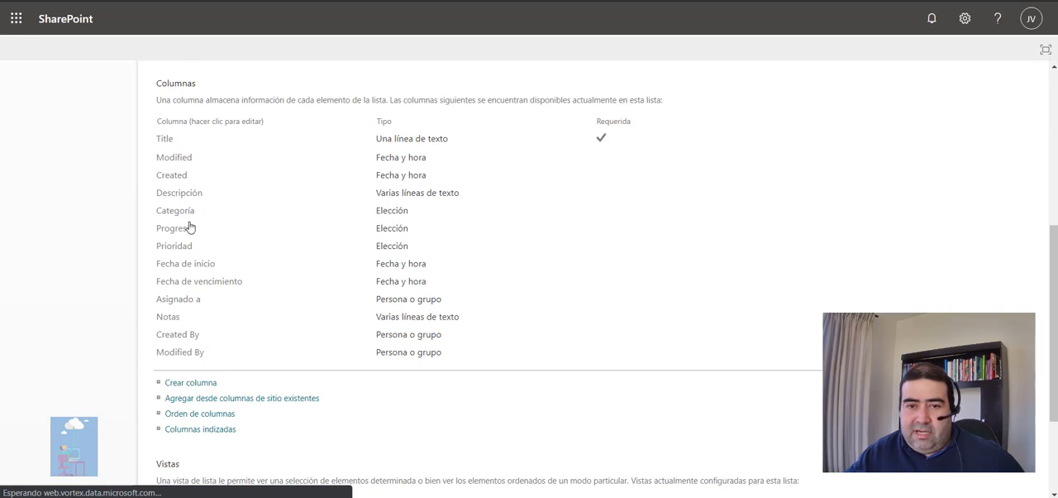
left_click(174, 215)
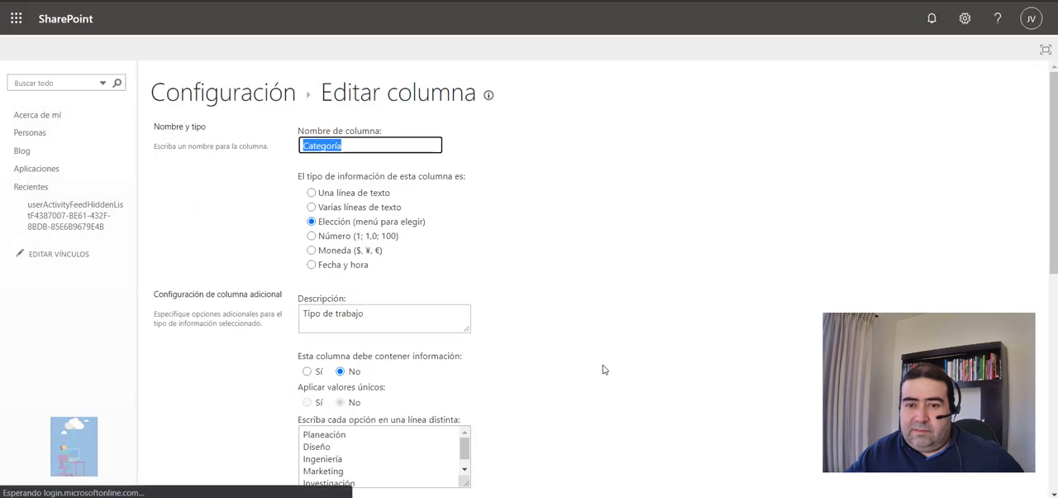
Examine the Categoría column's choices, display options and the JSON code that defines its column format.
scroll(603, 369, "down", 1)
scroll(603, 368, "down", 2)
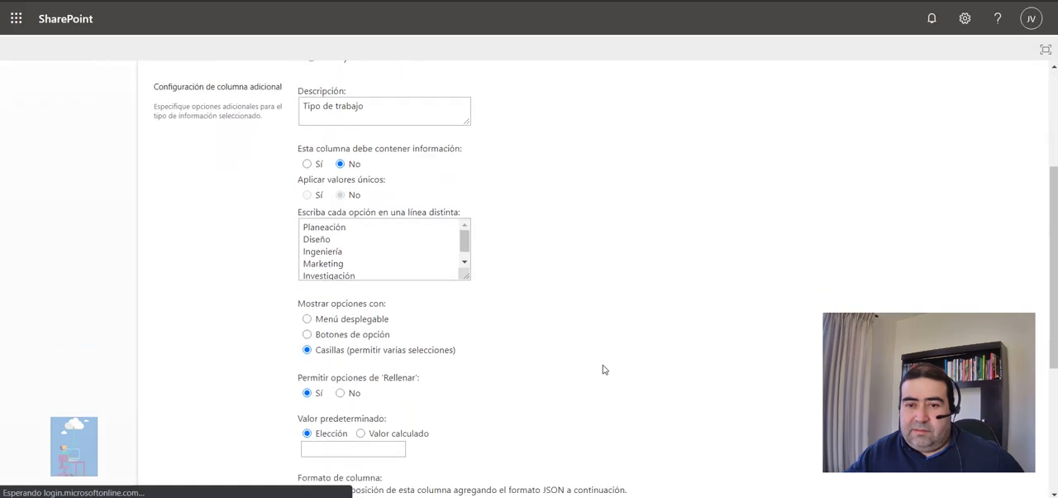
scroll(514, 364, "down", 1)
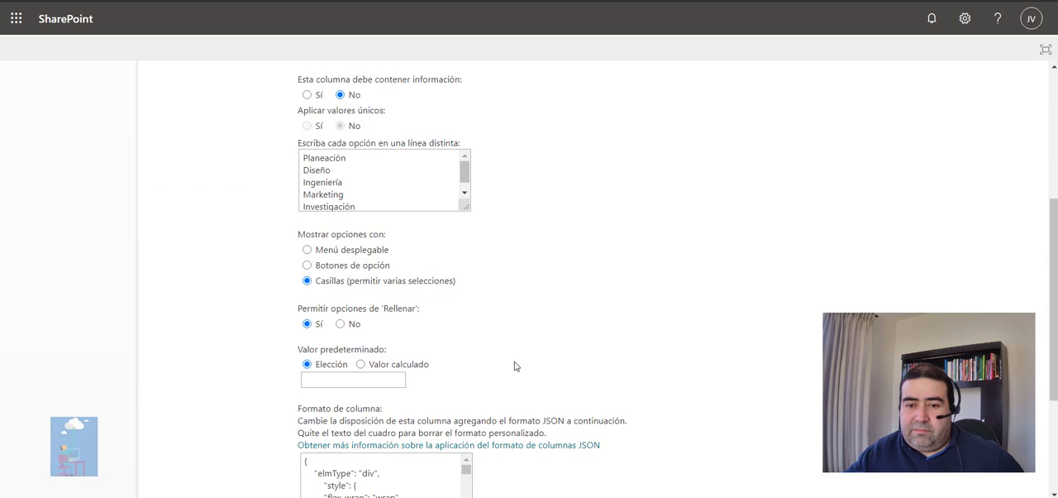
scroll(514, 366, "down", 2)
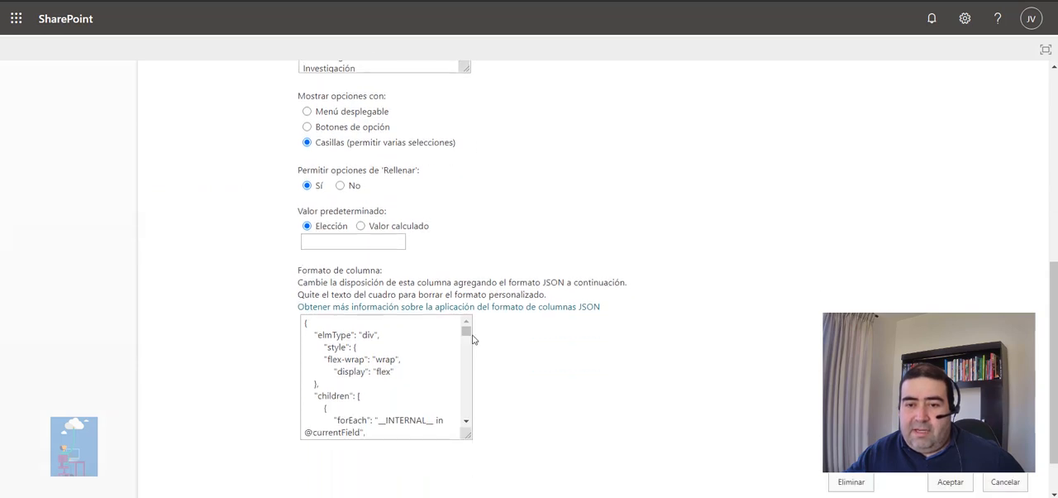
left_click_drag(467, 332, 479, 310)
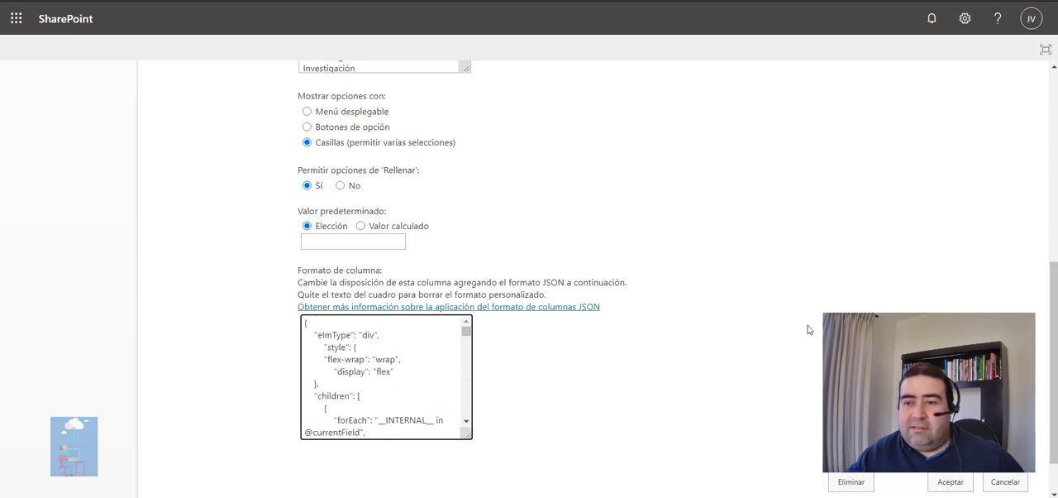
scroll(809, 329, "up", 2)
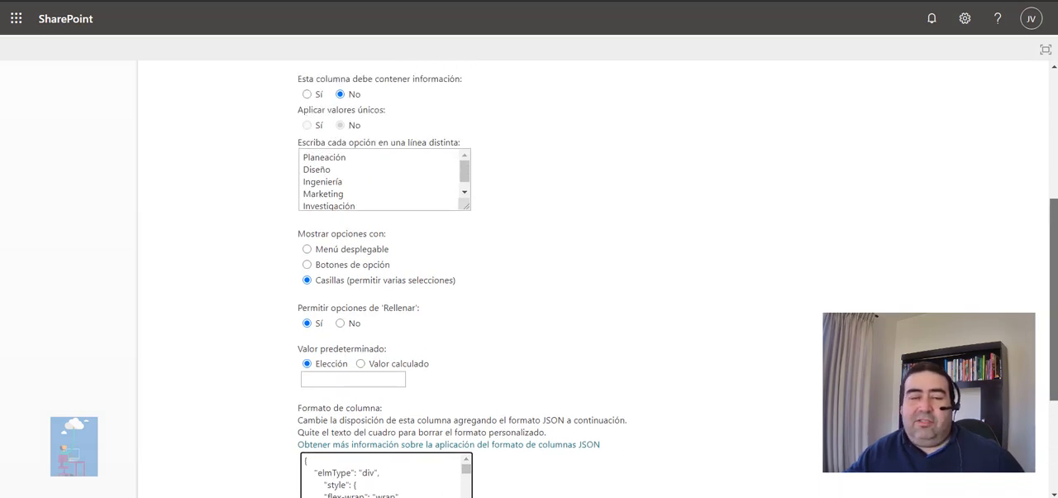
scroll(592, 273, "down", 1)
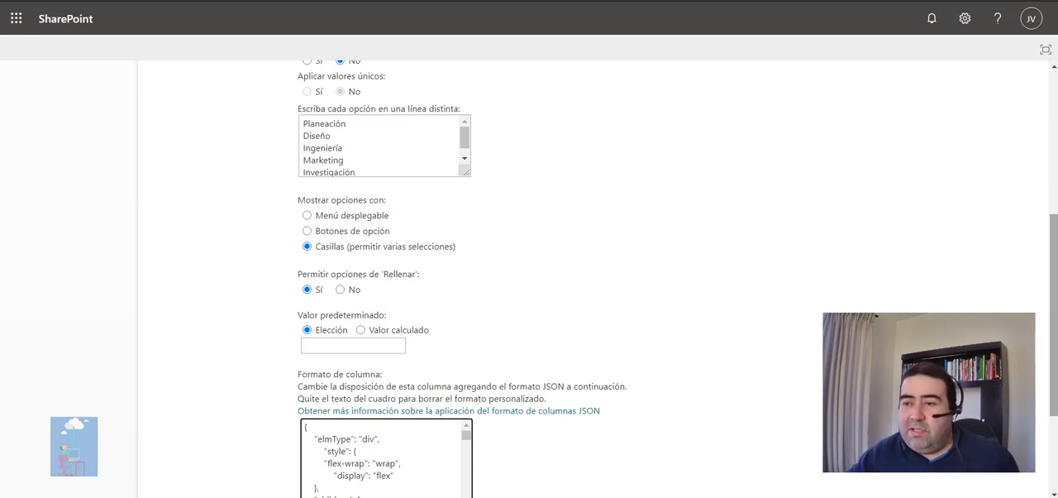
scroll(433, 446, "down", 5)
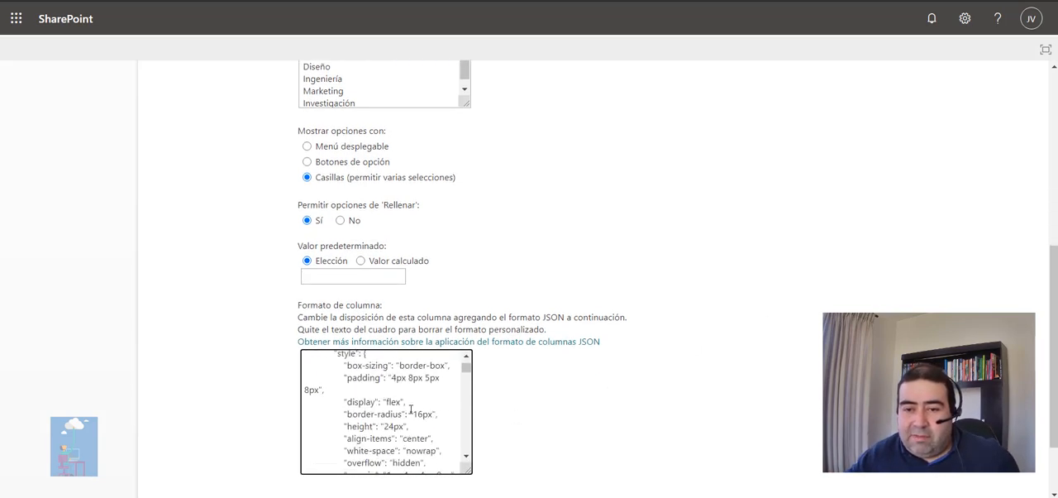
left_click_drag(467, 367, 484, 296)
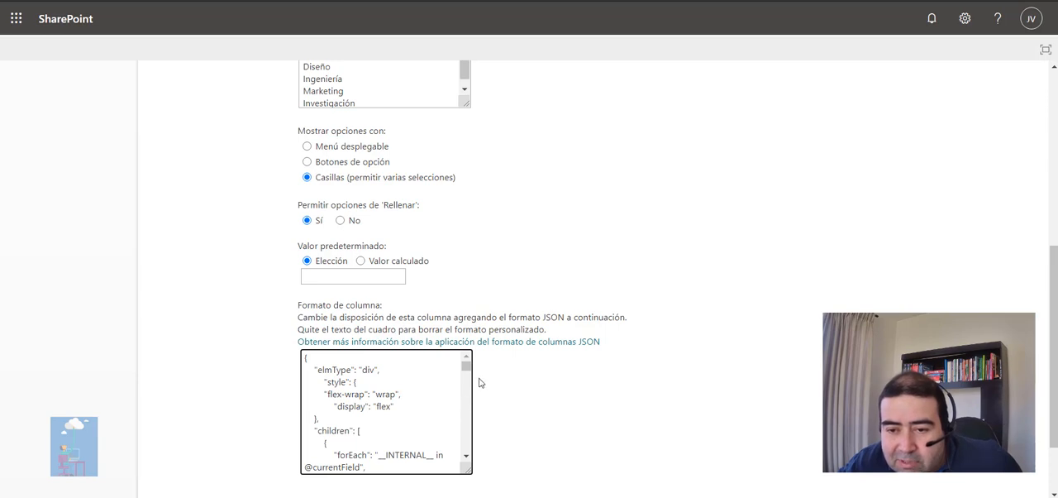
left_click_drag(467, 366, 622, 413)
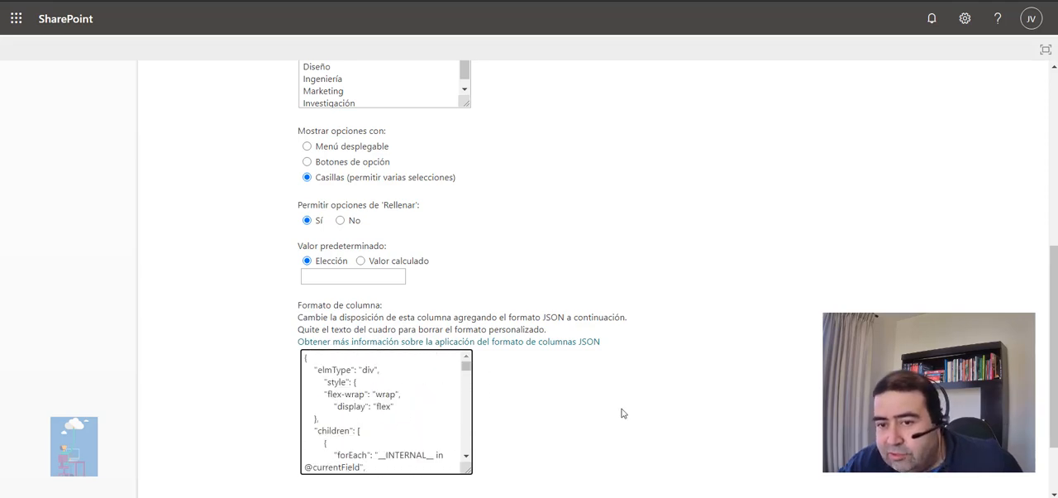
scroll(622, 412, "up", 3)
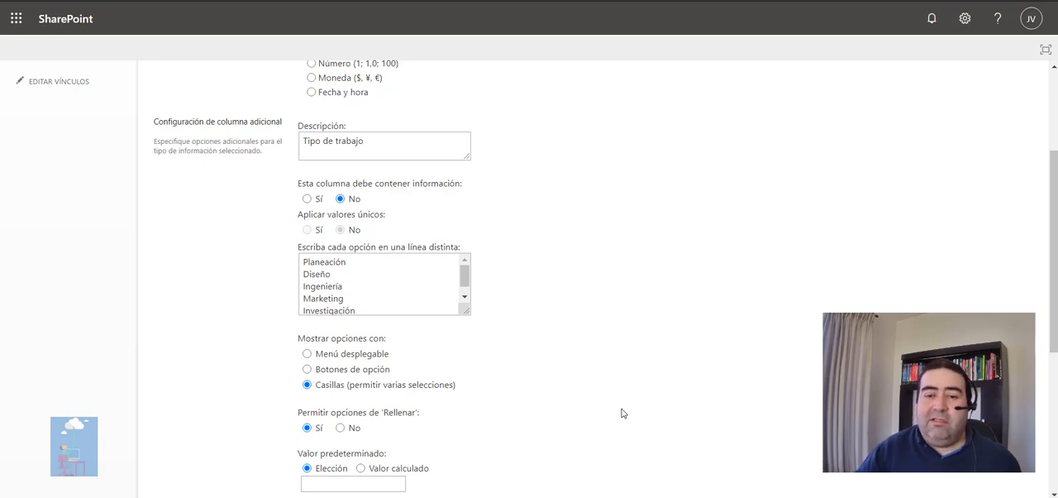
scroll(622, 413, "down", 5)
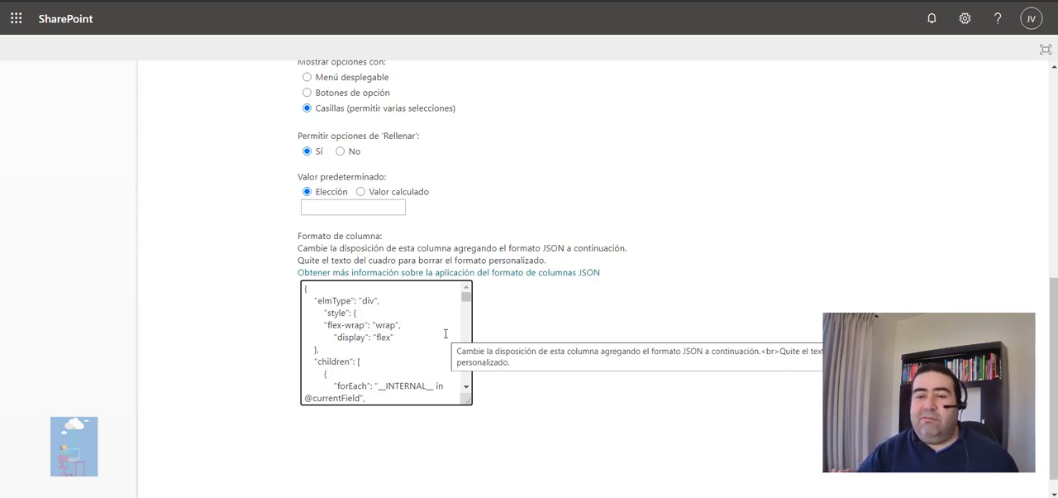
left_click_drag(466, 298, 470, 326)
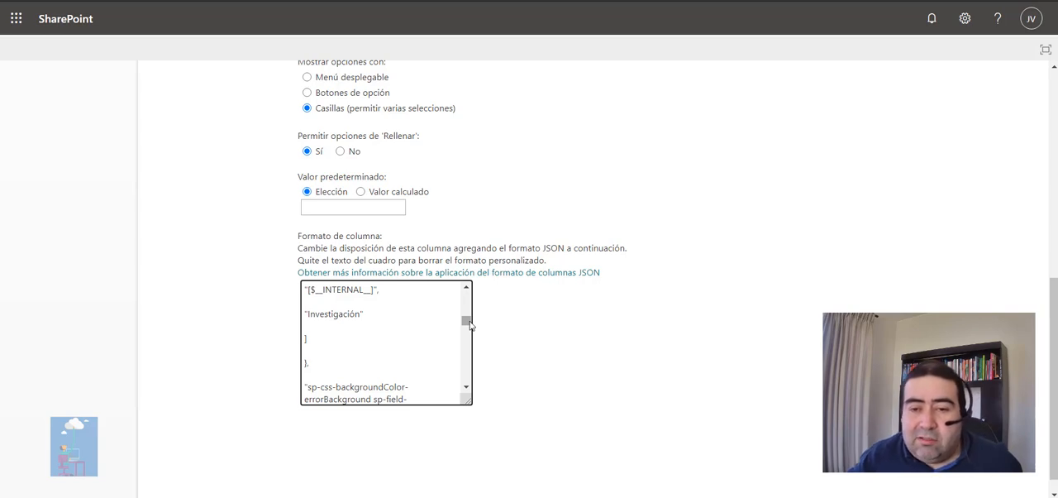
left_click_drag(470, 325, 467, 290)
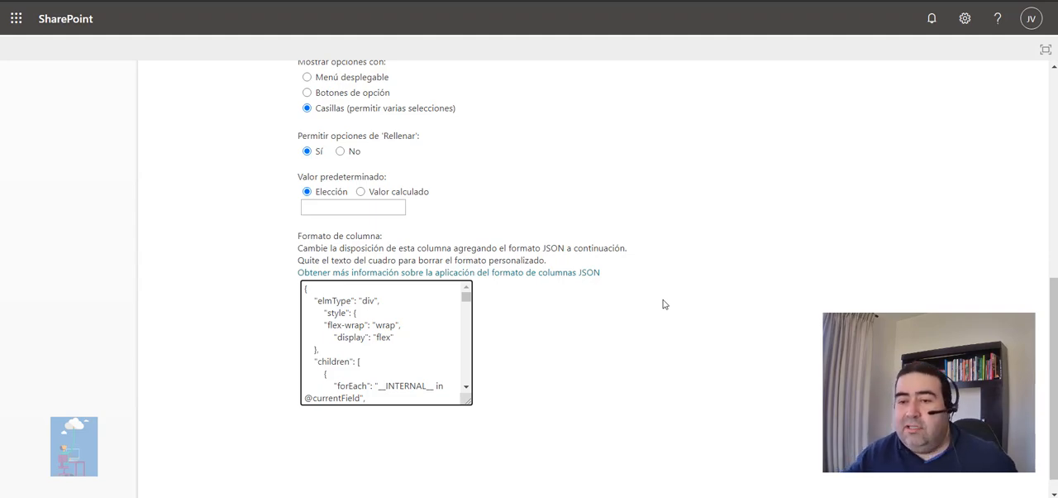
scroll(1054, 350, "up", 5)
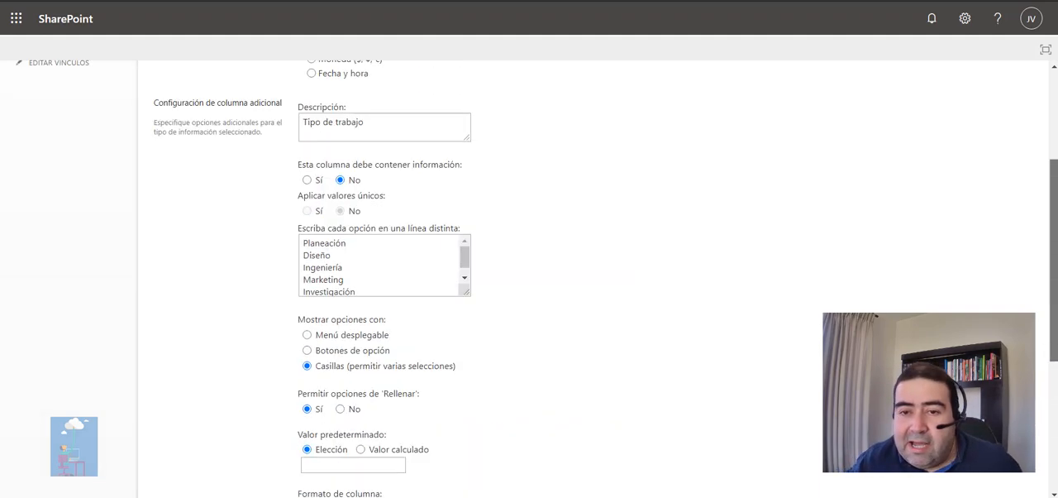
scroll(1054, 350, "down", 5)
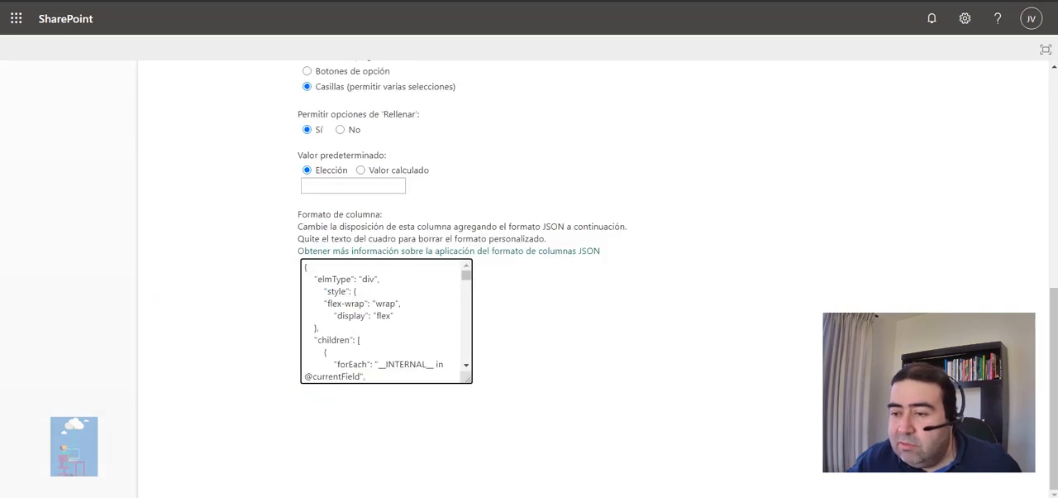
Leave the column settings and go back through the Progreso tareas list to the Lists home page.
left_click(931, 410)
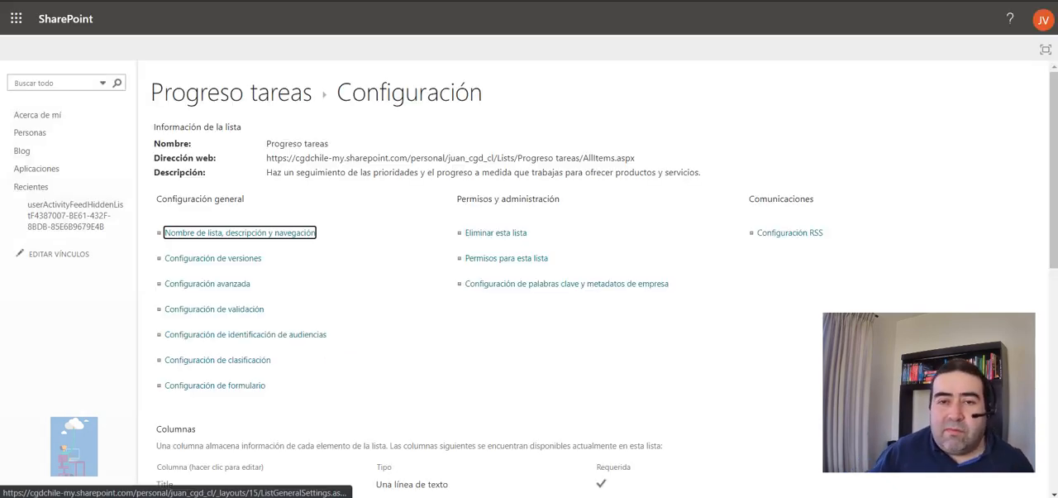
left_click(280, 97)
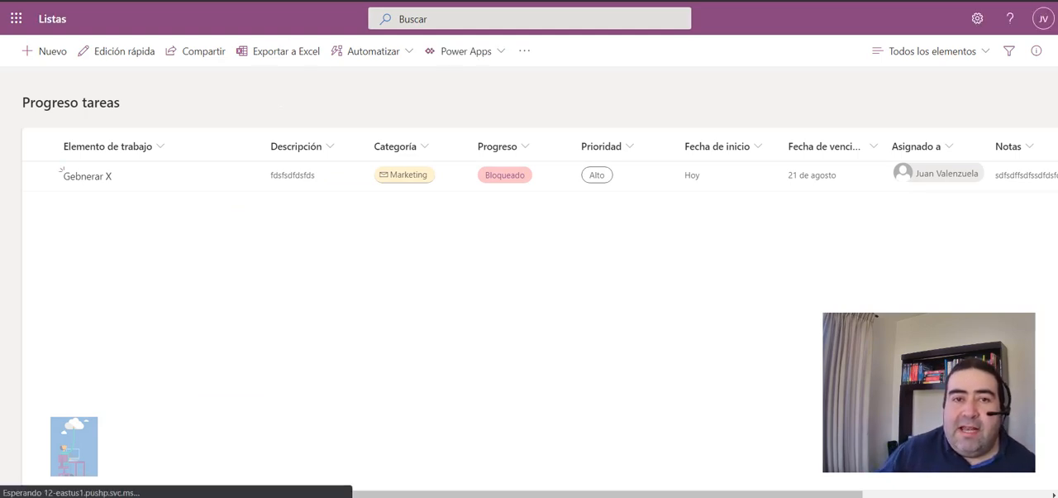
right_click(11, 1)
left_click(33, 50)
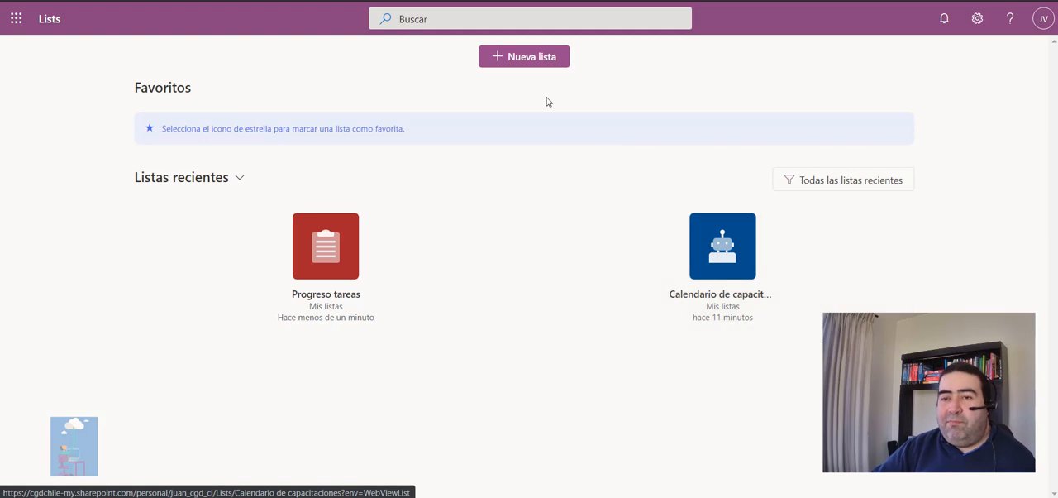
Start a new blank list and name it "Lista de Contactos".
left_click(519, 64)
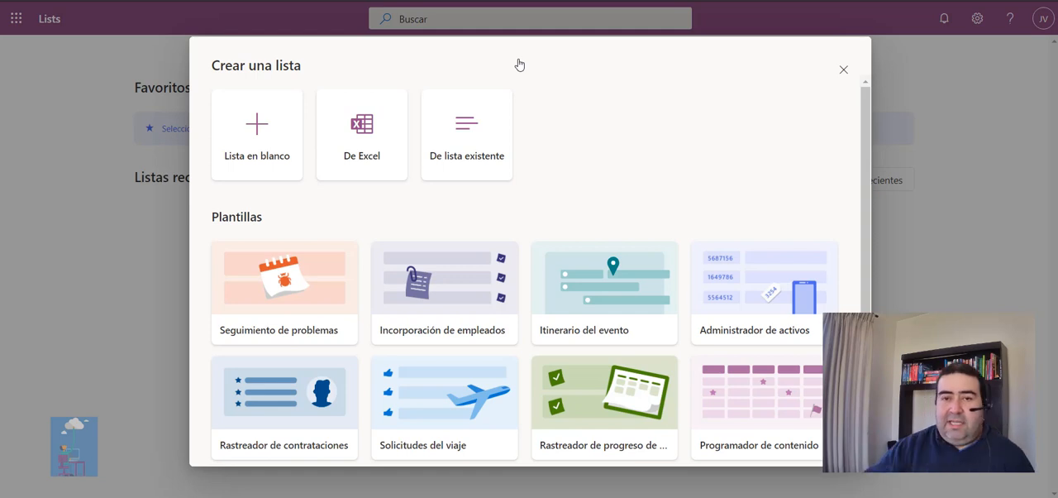
left_click(245, 129)
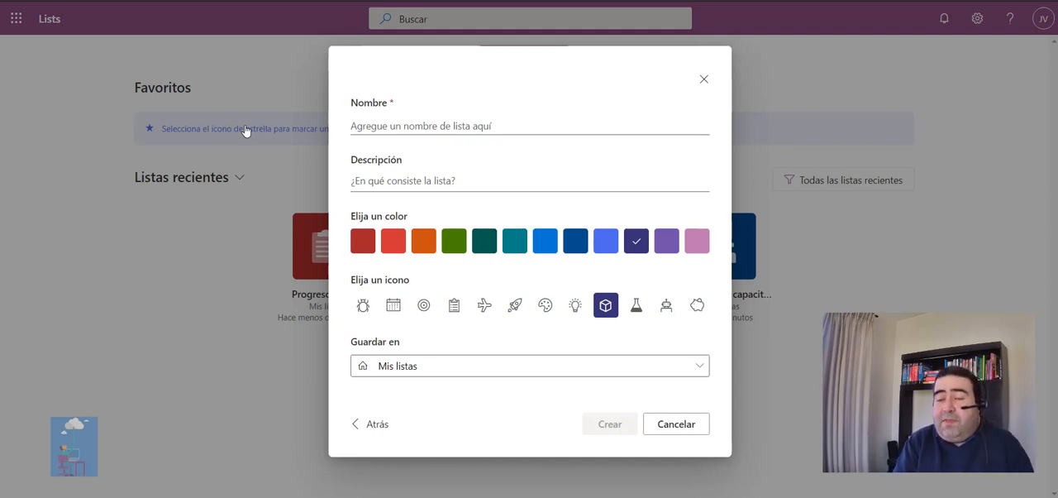
left_click(456, 124)
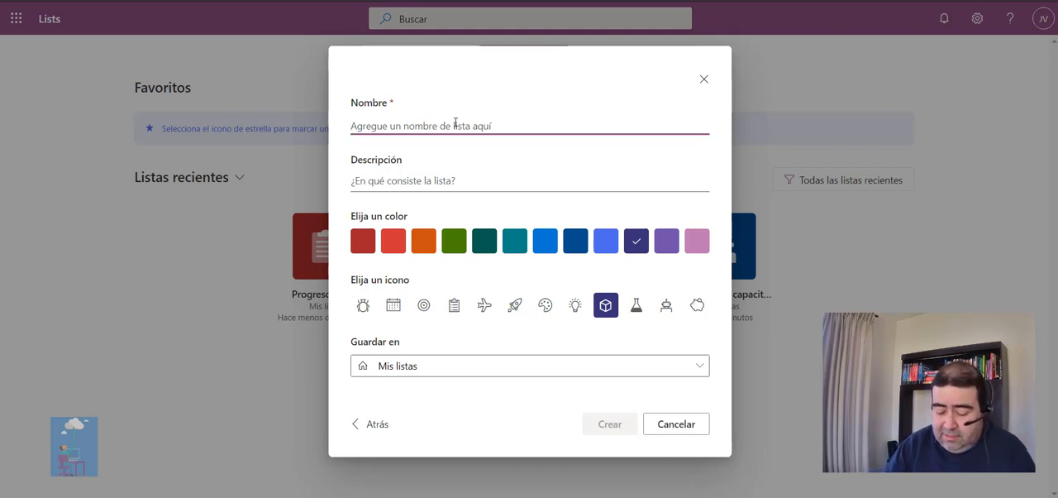
type("Lista ")
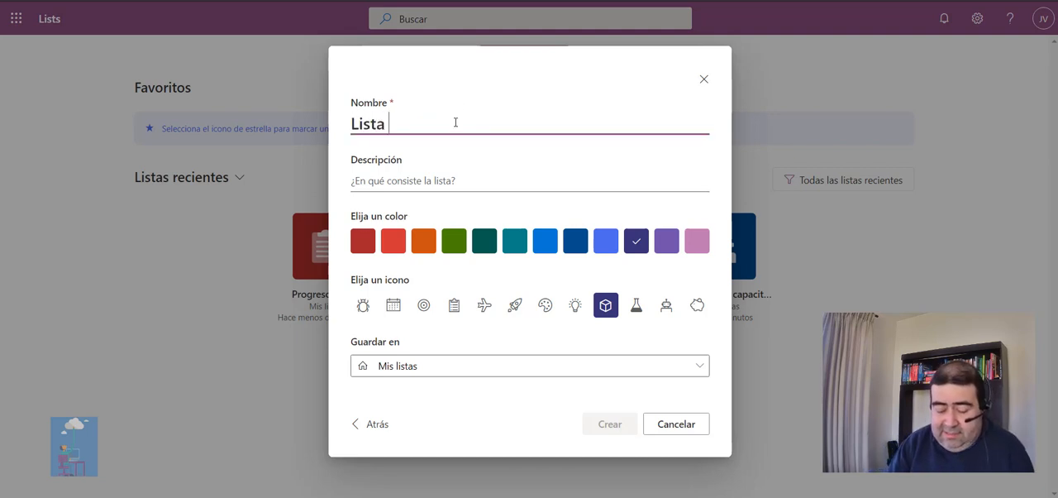
type("de Contac")
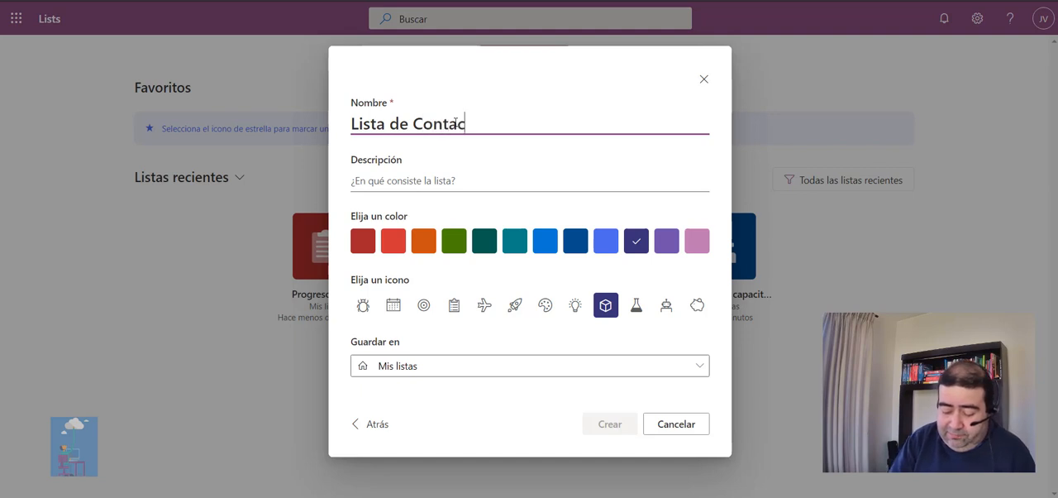
type("tos")
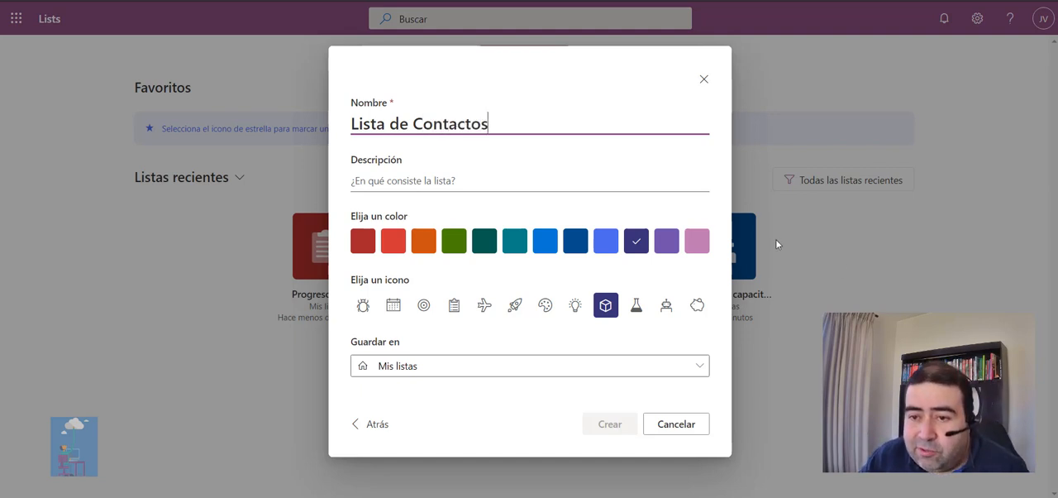
Give the new list the periwinkle blue color and the rocket icon, and create it in Mis listas.
left_click(605, 240)
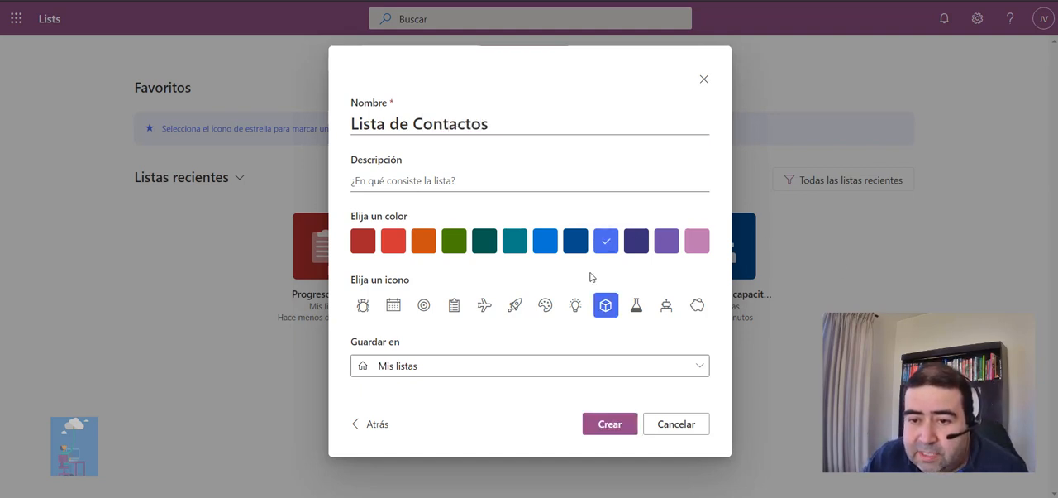
left_click(515, 308)
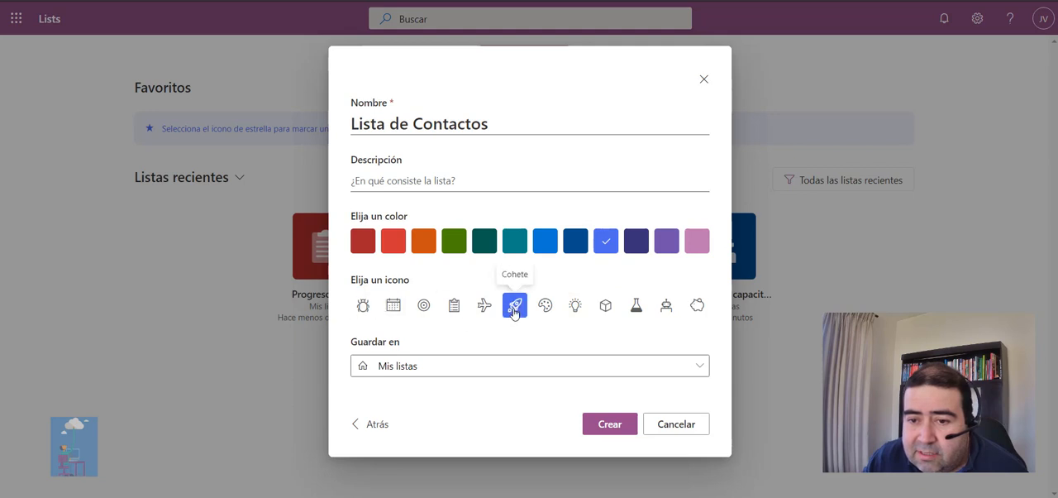
left_click(611, 425)
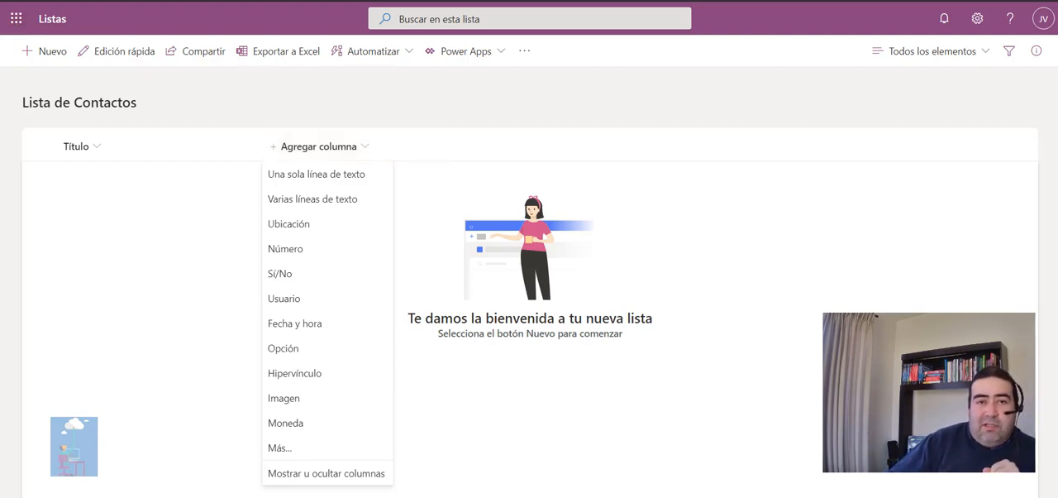
Return from the "Lista de Contactos" list to the Lists home page through the browsing history.
right_click(13, 0)
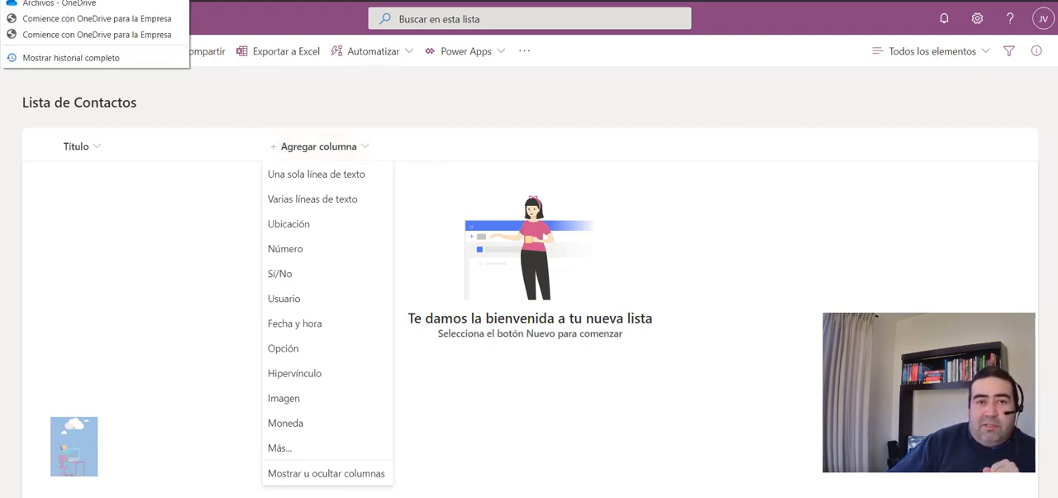
left_click(52, 0)
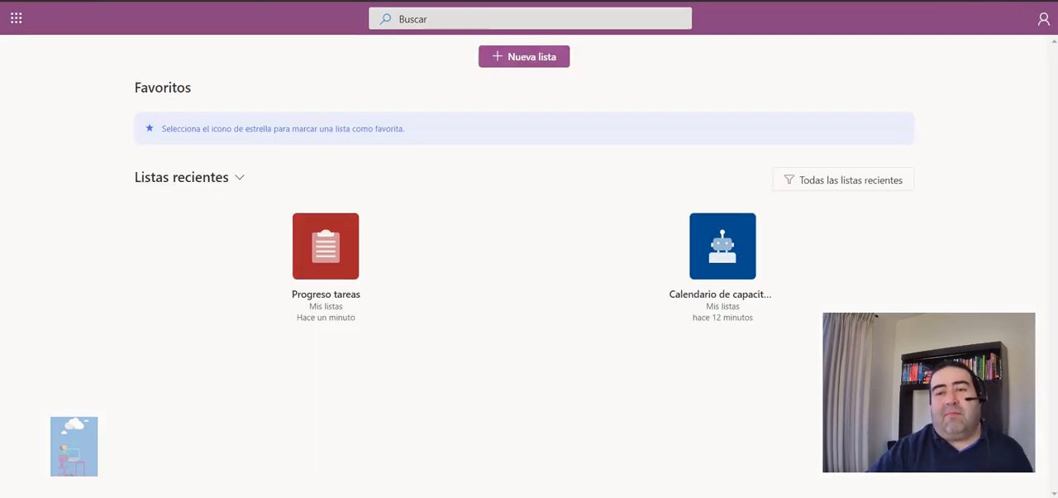